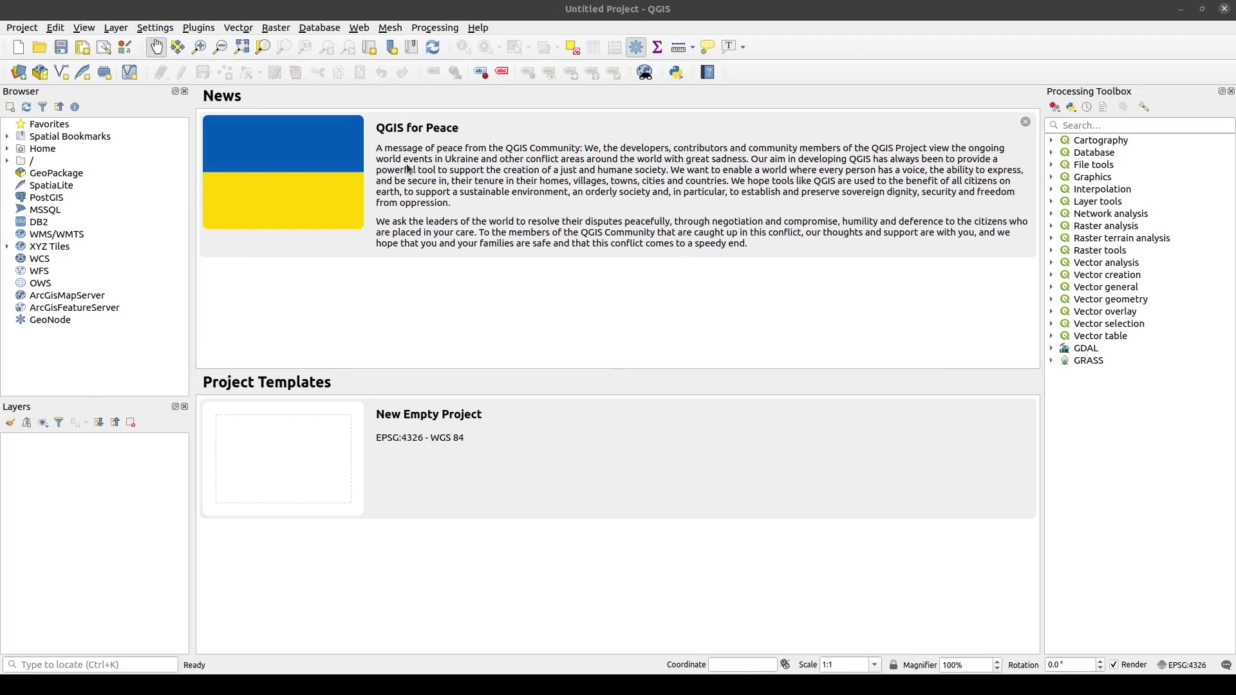
Step: Bring up the Plugins menu from the QGIS start page
{"action": "left_click", "coordinate": [209, 31]}
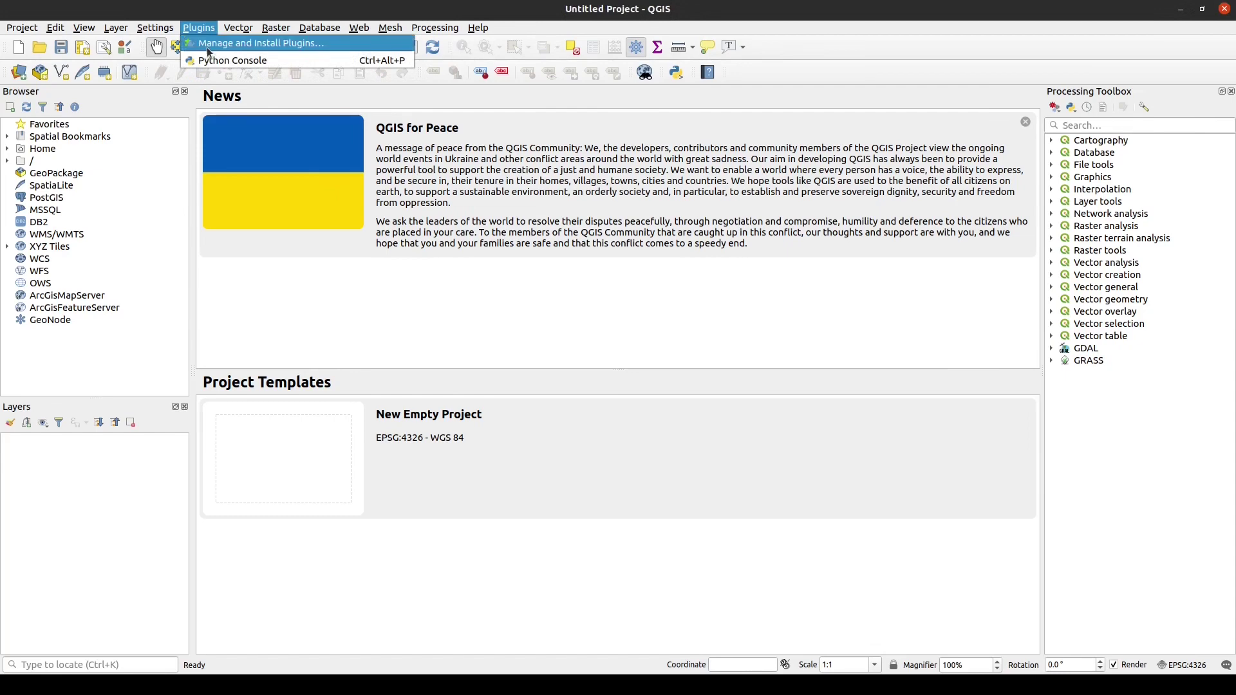
Step: Install the QuickMapServices plugin from the plugin manager
{"action": "left_click", "coordinate": [211, 43]}
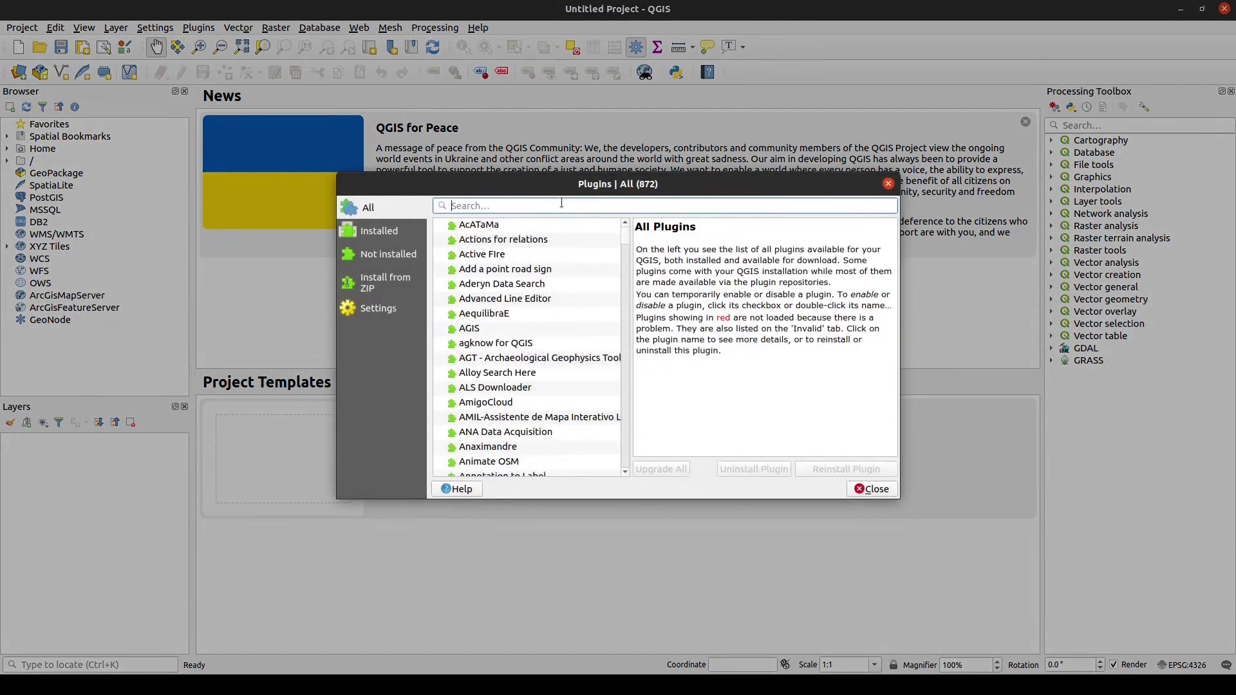
{"action": "type", "text": "quickmap"}
{"action": "left_click", "coordinate": [499, 239]}
{"action": "left_click", "coordinate": [814, 469]}
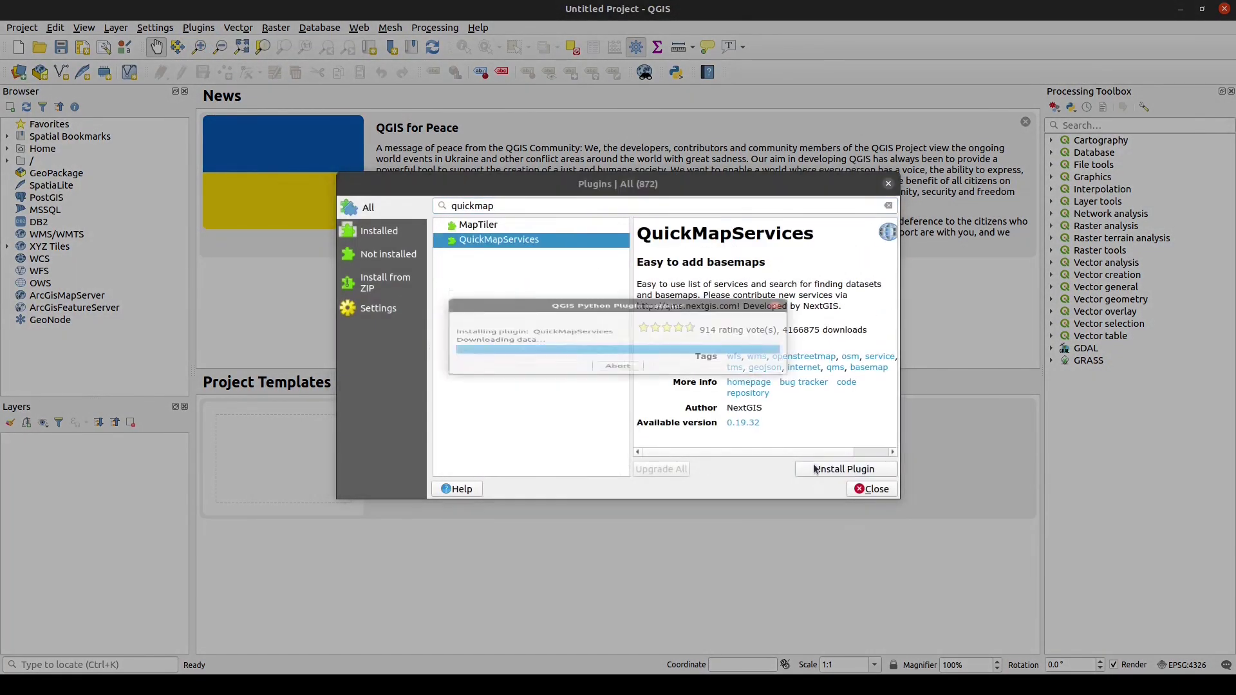
Step: Install the Shape Tools plugin and close the plugin manager
{"action": "triple_click", "coordinate": [473, 206]}
{"action": "key", "text": "BackSpace"}
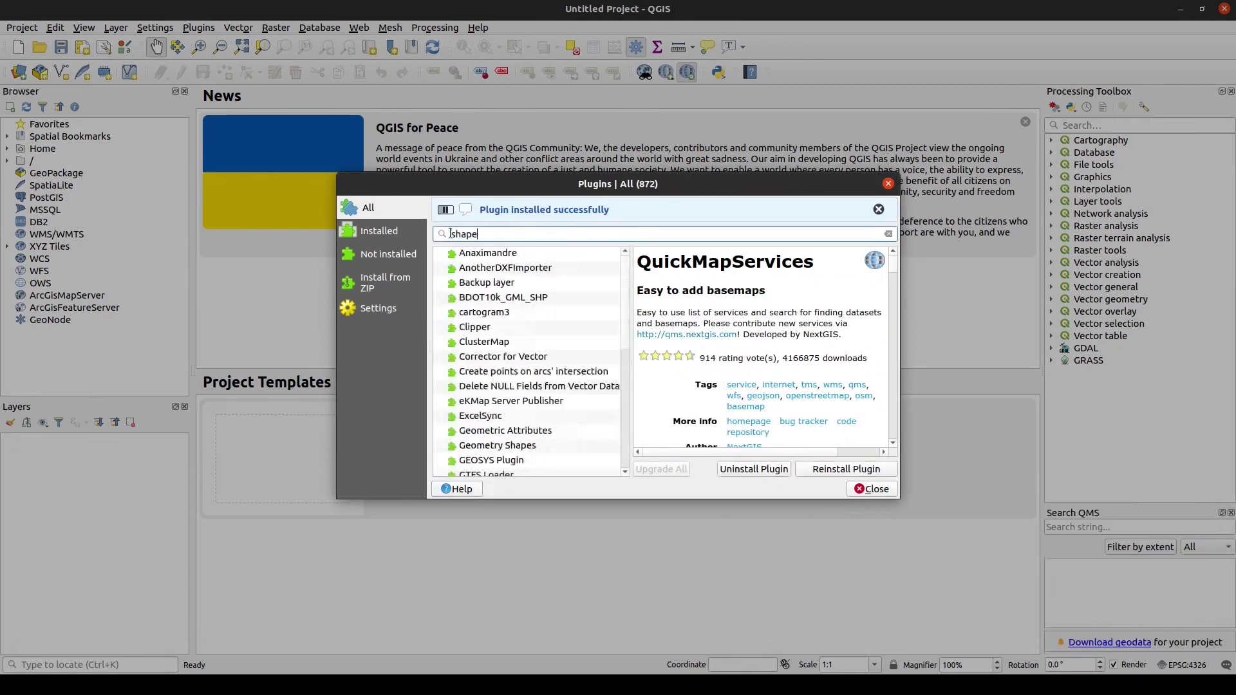
{"action": "type", "text": "shape too"}
{"action": "left_click", "coordinate": [467, 228]}
{"action": "left_click", "coordinate": [811, 469]}
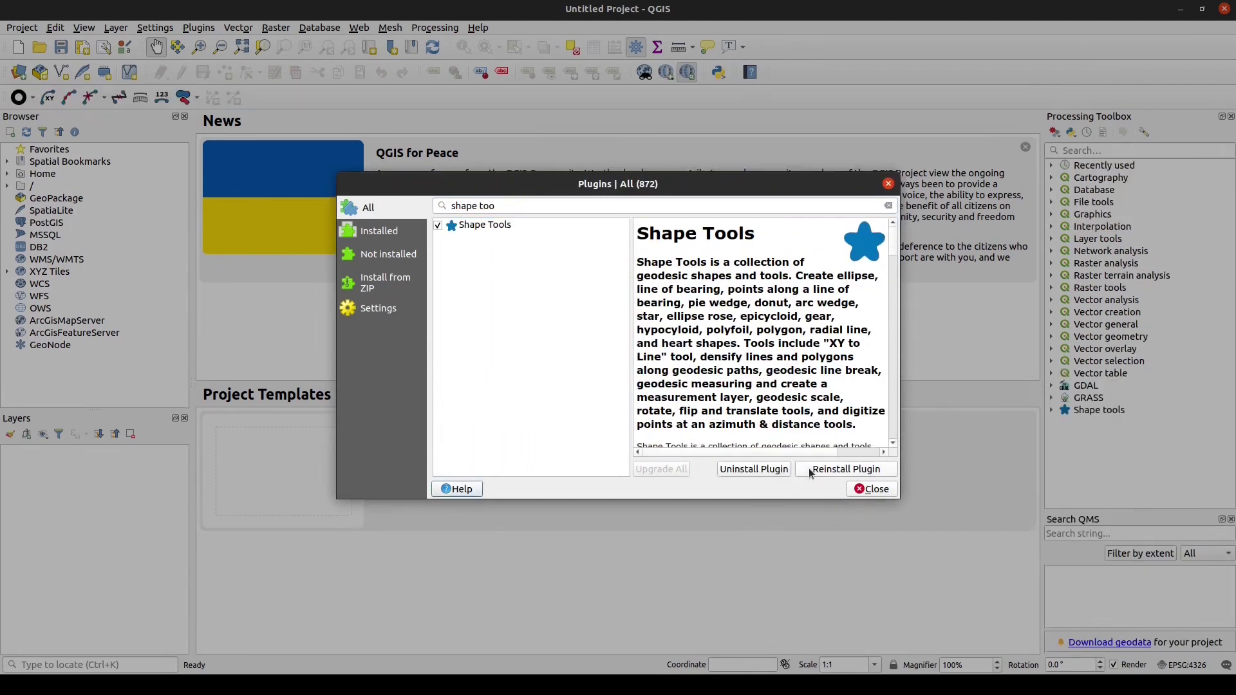
{"action": "left_click", "coordinate": [871, 489]}
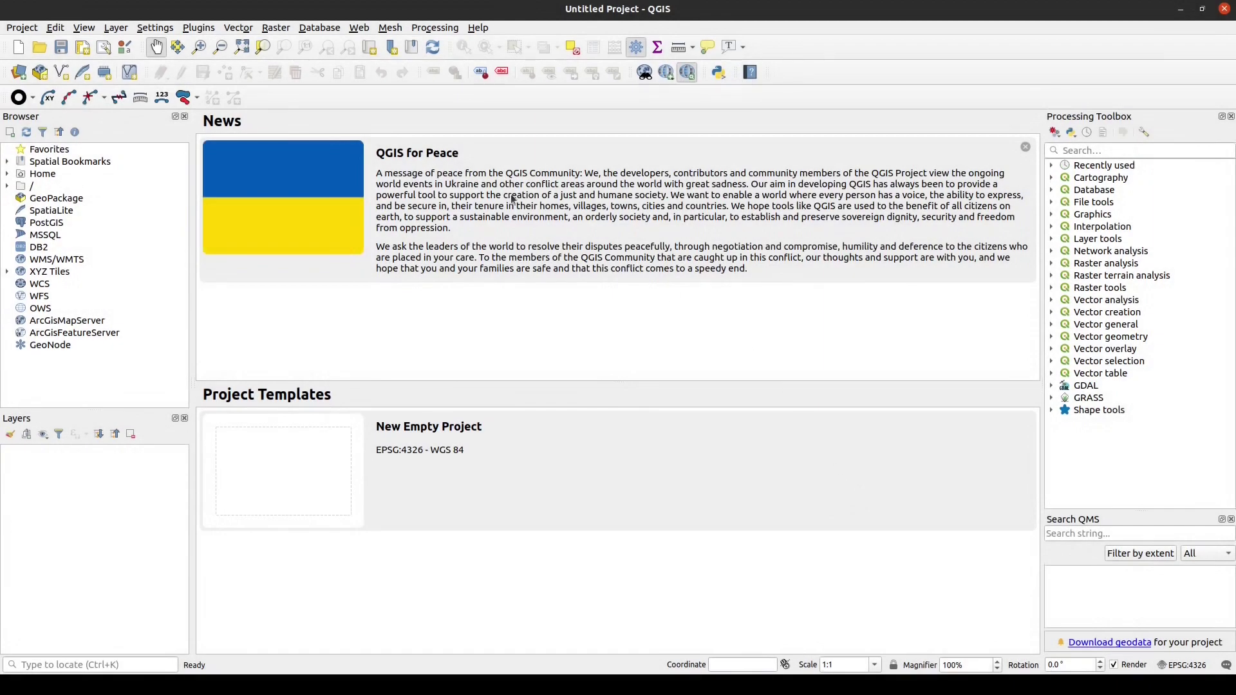
{"action": "left_click", "coordinate": [358, 28]}
{"action": "mouse_move", "coordinate": [391, 43]}
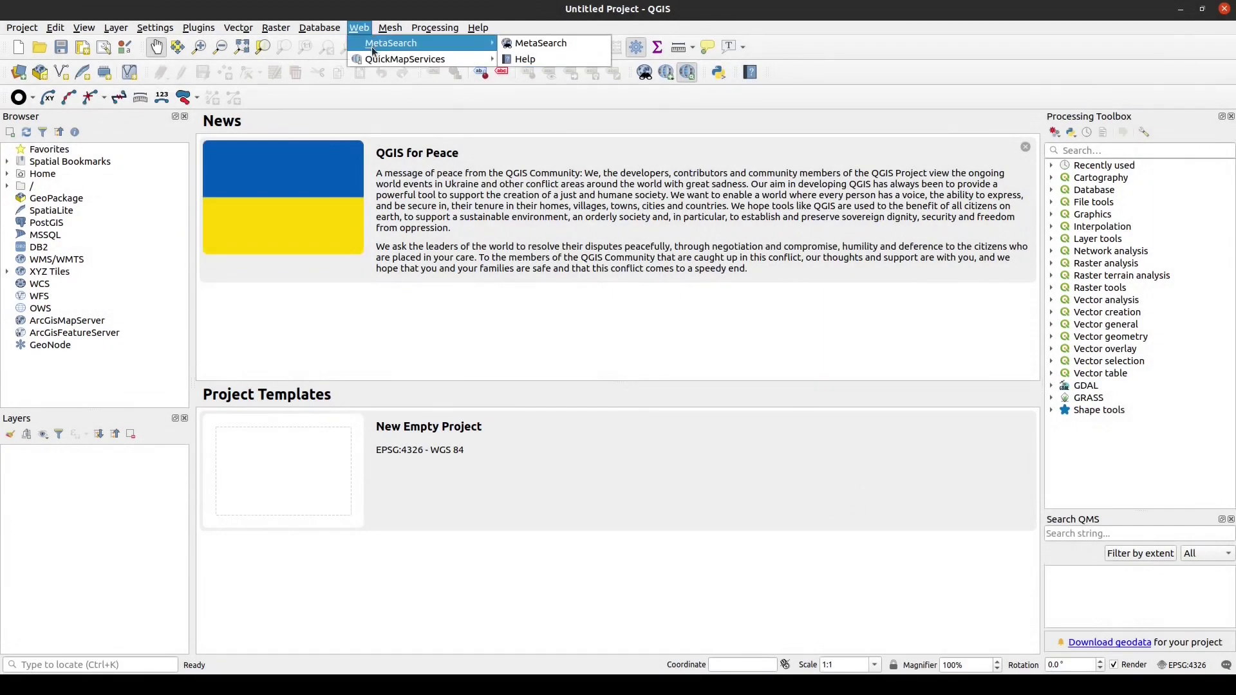
{"action": "mouse_move", "coordinate": [526, 76]}
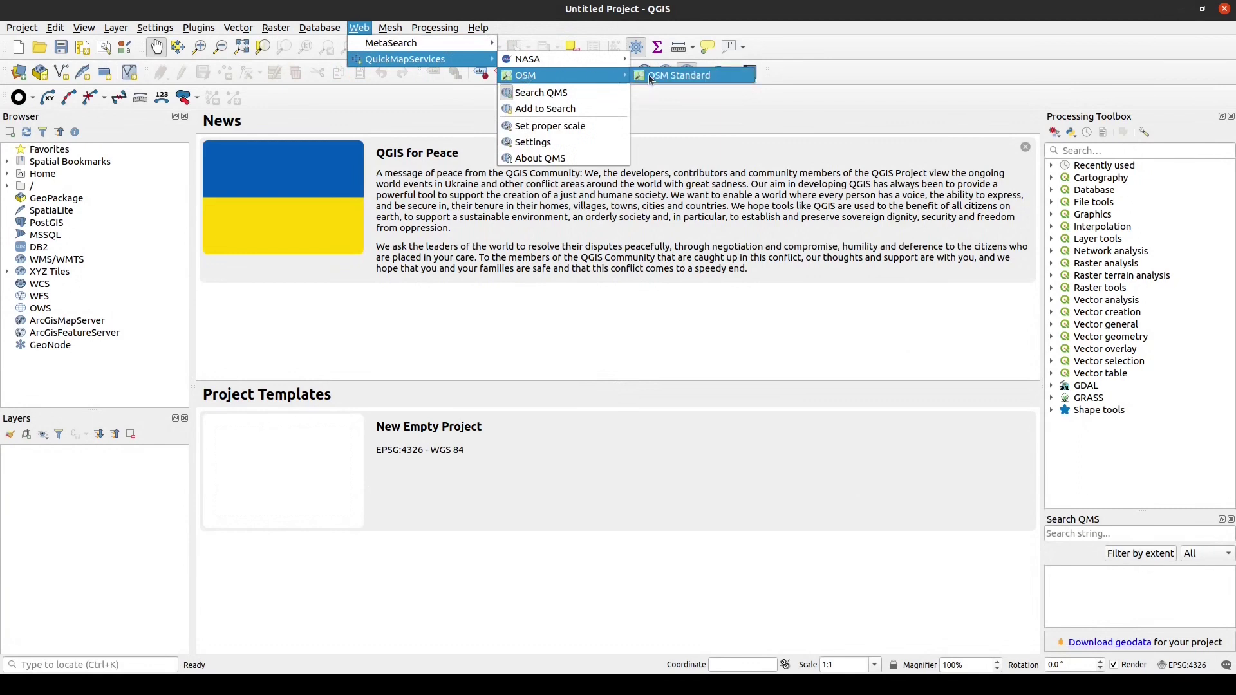
Step: Add the OSM Standard basemap and frame the view on North Korea
{"action": "left_click", "coordinate": [650, 79]}
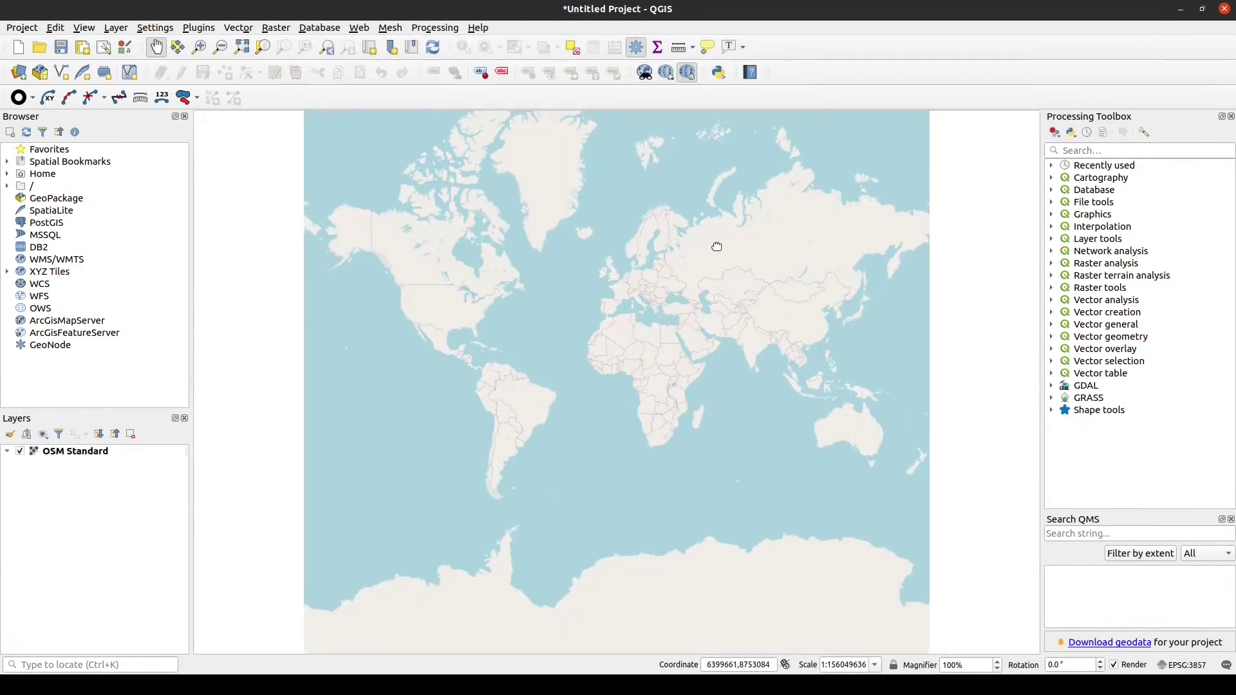
{"action": "scroll", "coordinate": [841, 290], "scroll_direction": "up", "scroll_amount": 2}
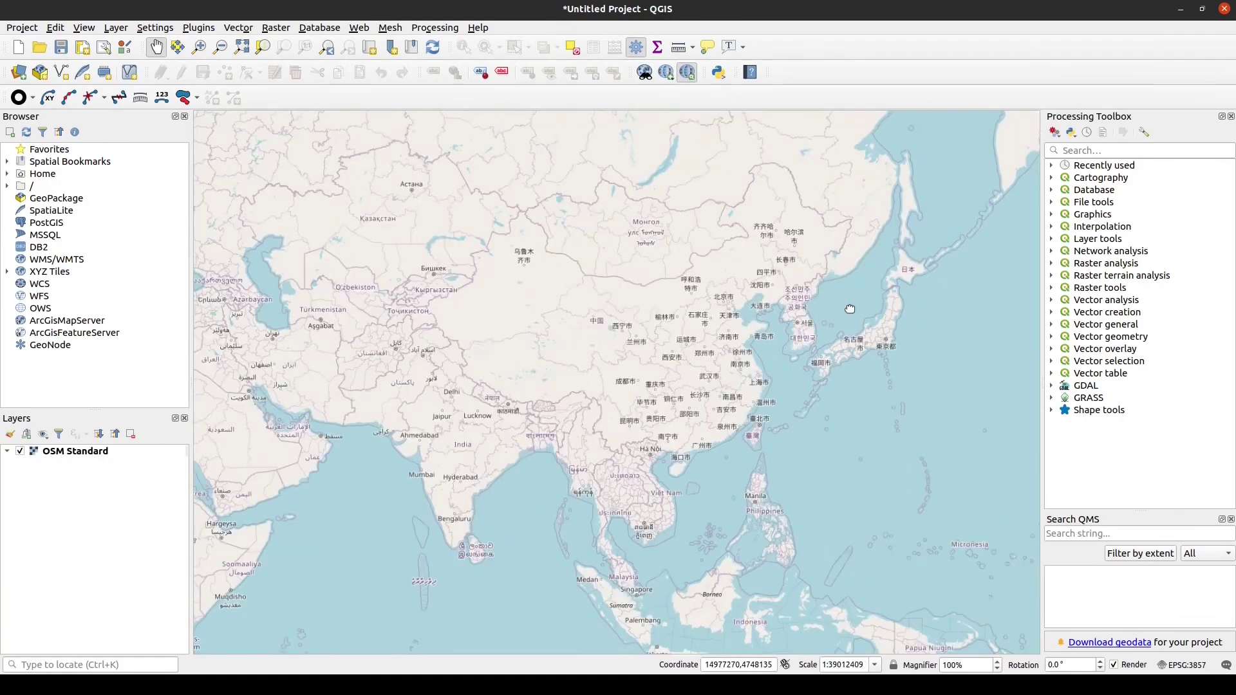
{"action": "scroll", "coordinate": [849, 309], "scroll_direction": "up", "scroll_amount": 1}
{"action": "scroll", "coordinate": [754, 453], "scroll_direction": "up", "scroll_amount": 2}
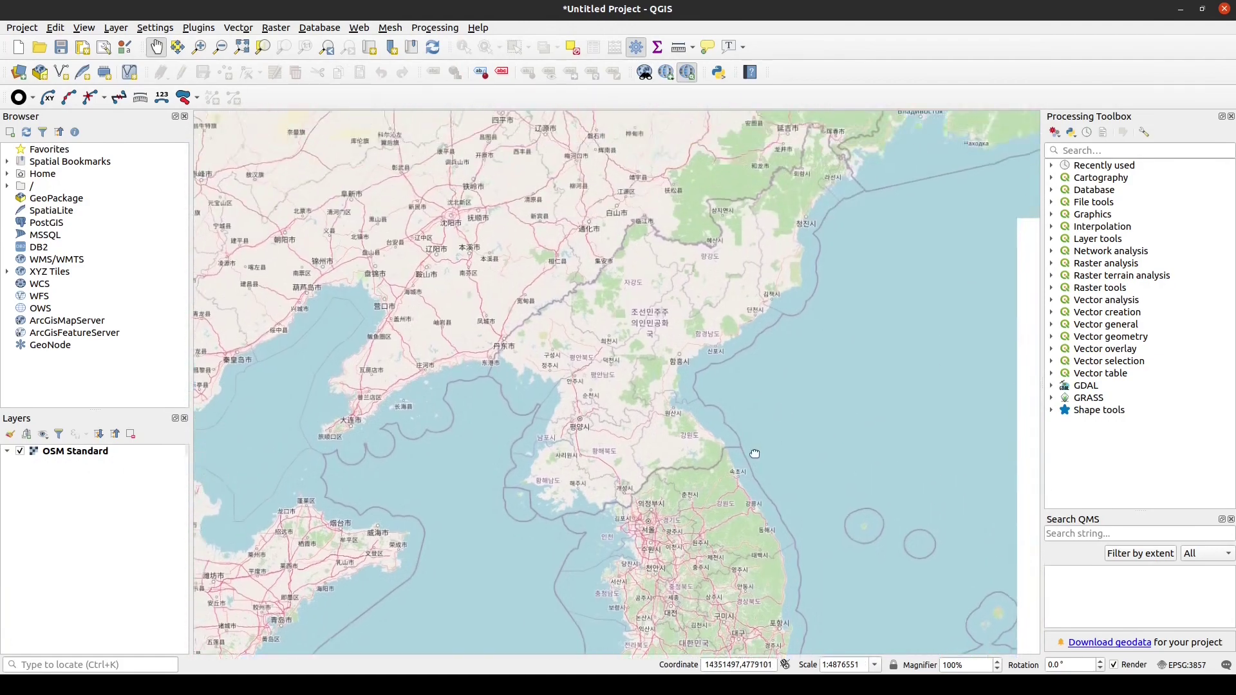
{"action": "scroll", "coordinate": [748, 463], "scroll_direction": "up", "scroll_amount": 1}
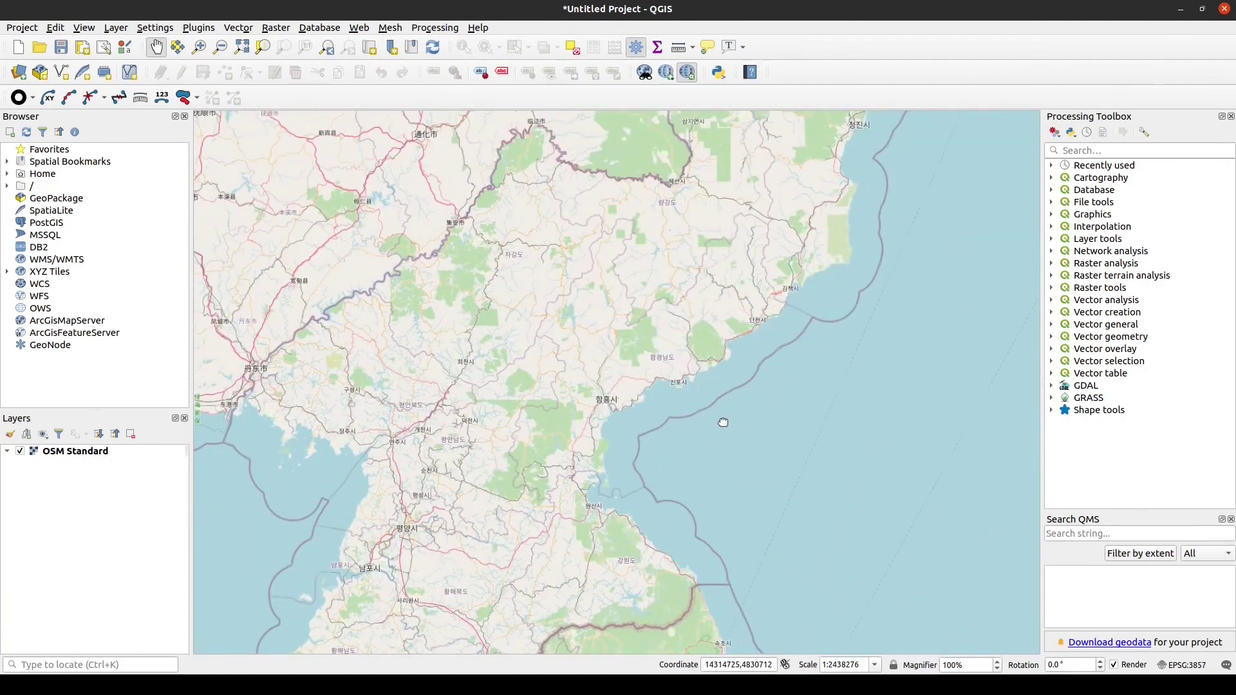
{"action": "left_click_drag", "start_coordinate": [722, 421], "coordinate": [739, 416]}
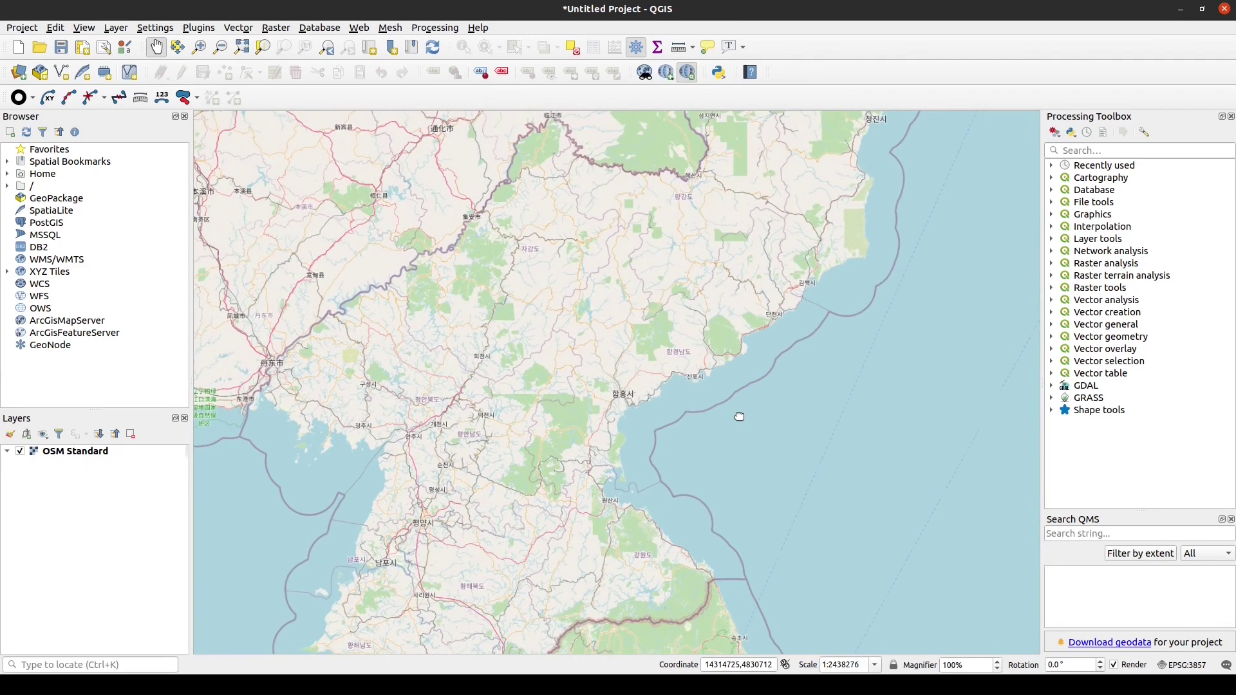
{"action": "left_click", "coordinate": [117, 27]}
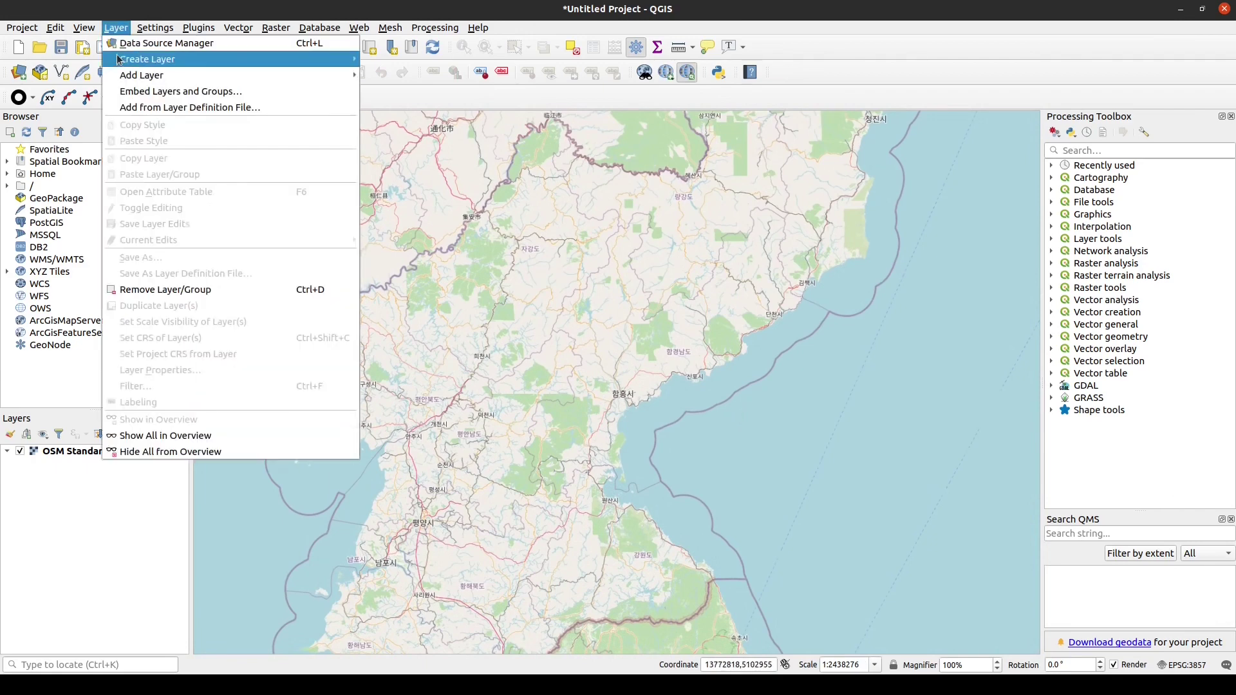
Step: Create a new polygon shapefile layer named Democratic People's Republic of Korea
{"action": "left_click", "coordinate": [379, 78]}
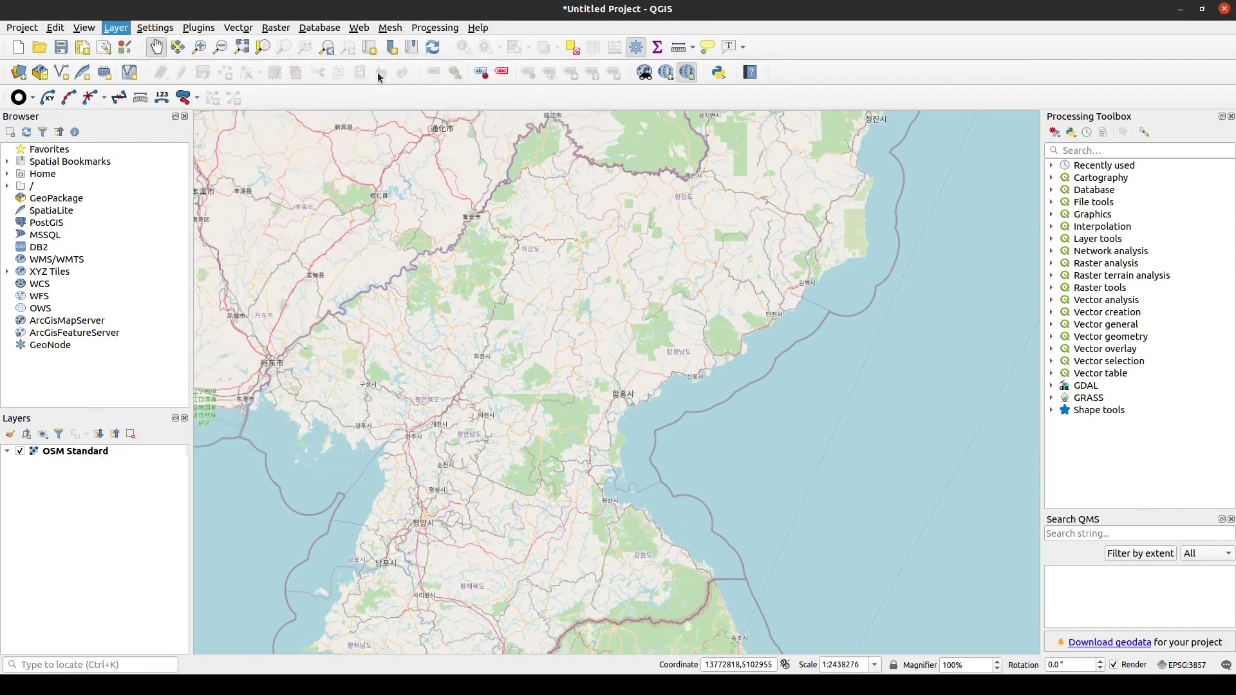
{"action": "left_click", "coordinate": [546, 42]}
{"action": "type", "text": "Democratic"}
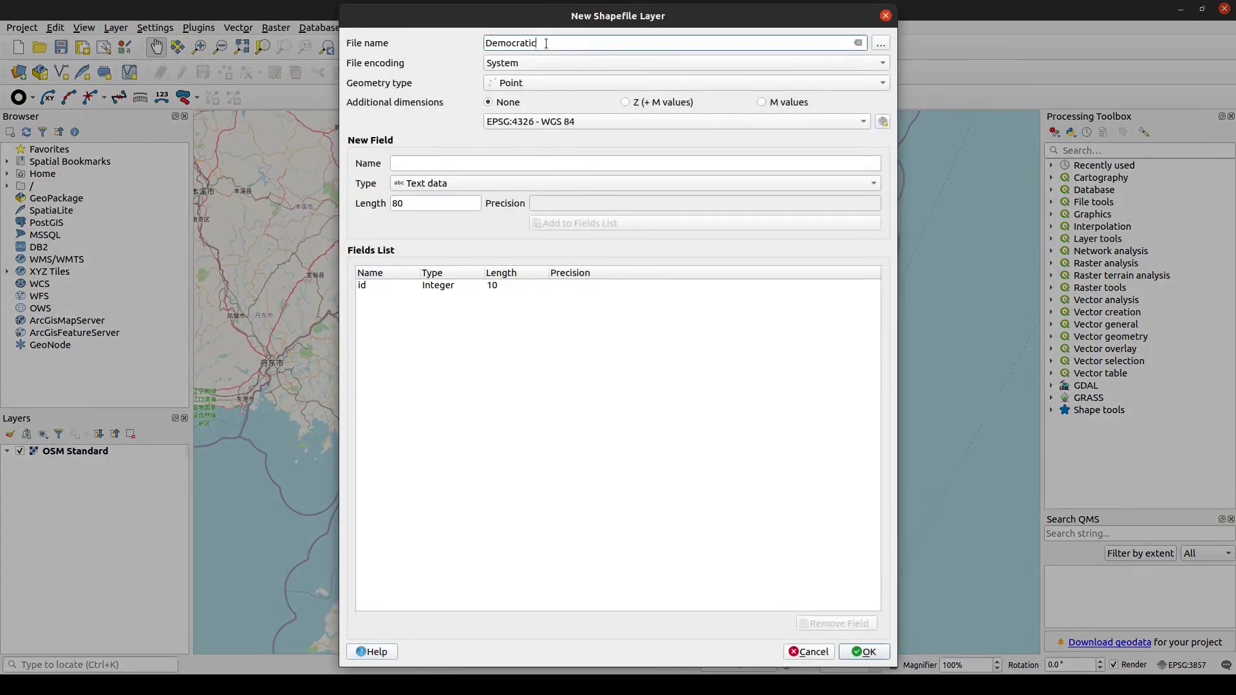
{"action": "type", "text": " People's Republic of Korea"}
{"action": "left_click", "coordinate": [546, 84]}
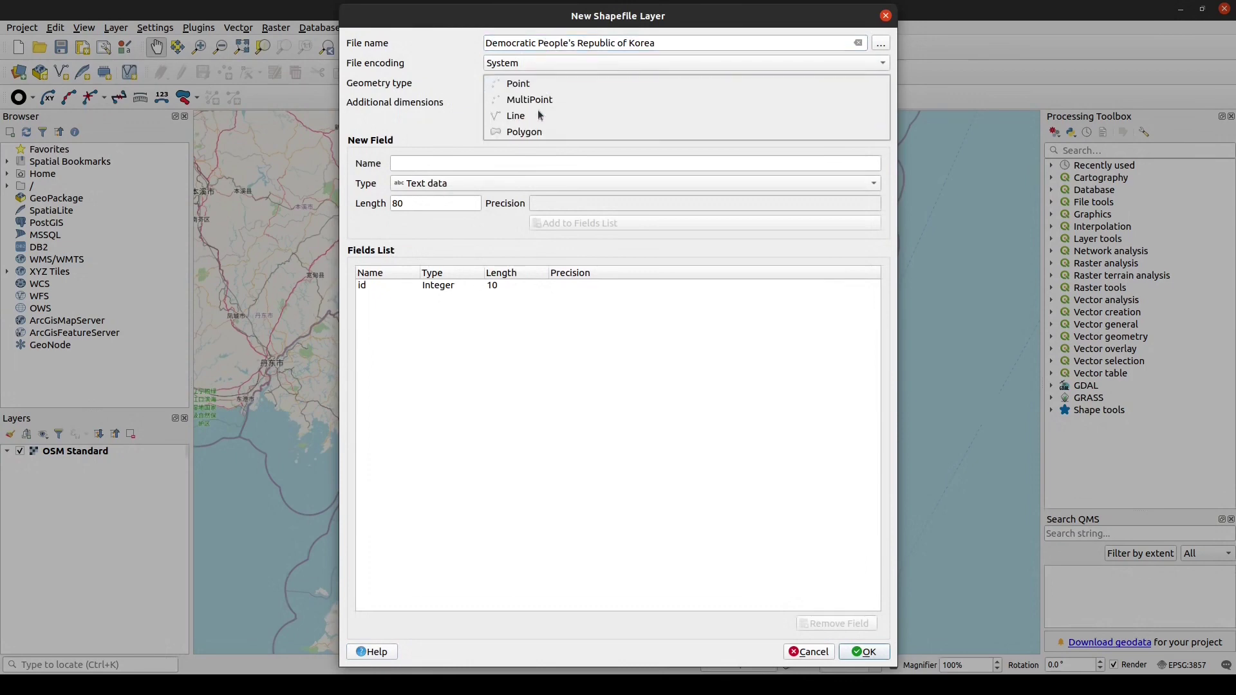
{"action": "left_click", "coordinate": [536, 129]}
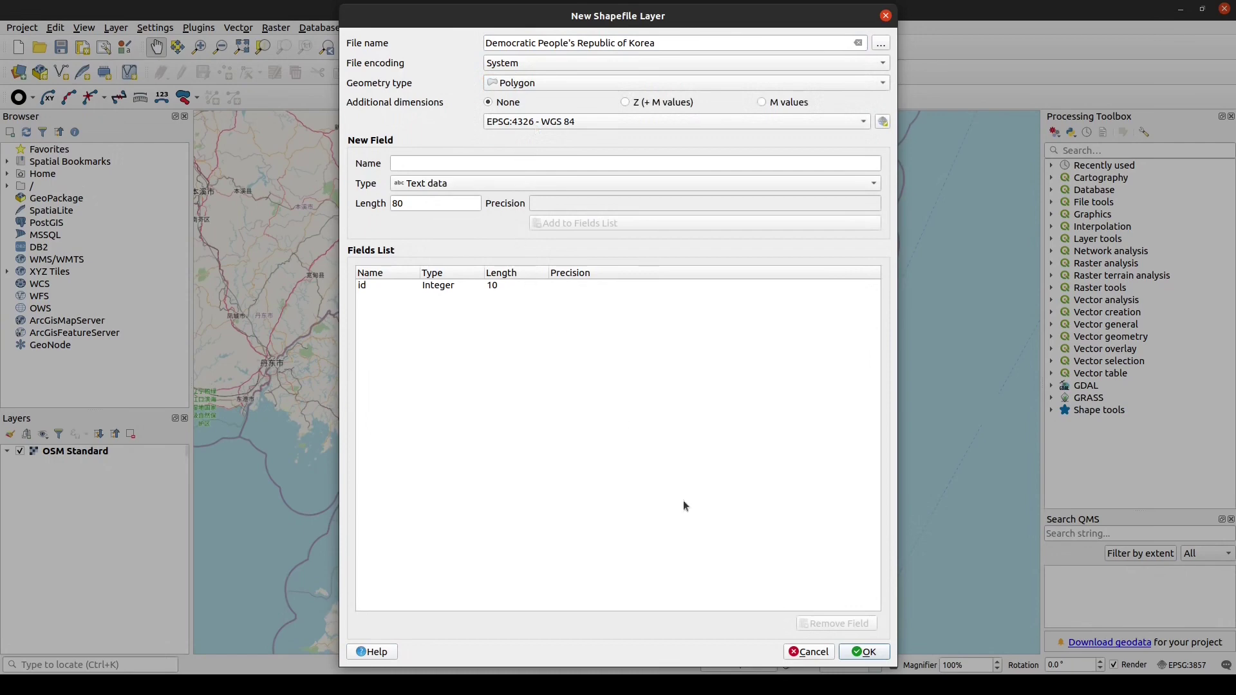
{"action": "left_click", "coordinate": [869, 654]}
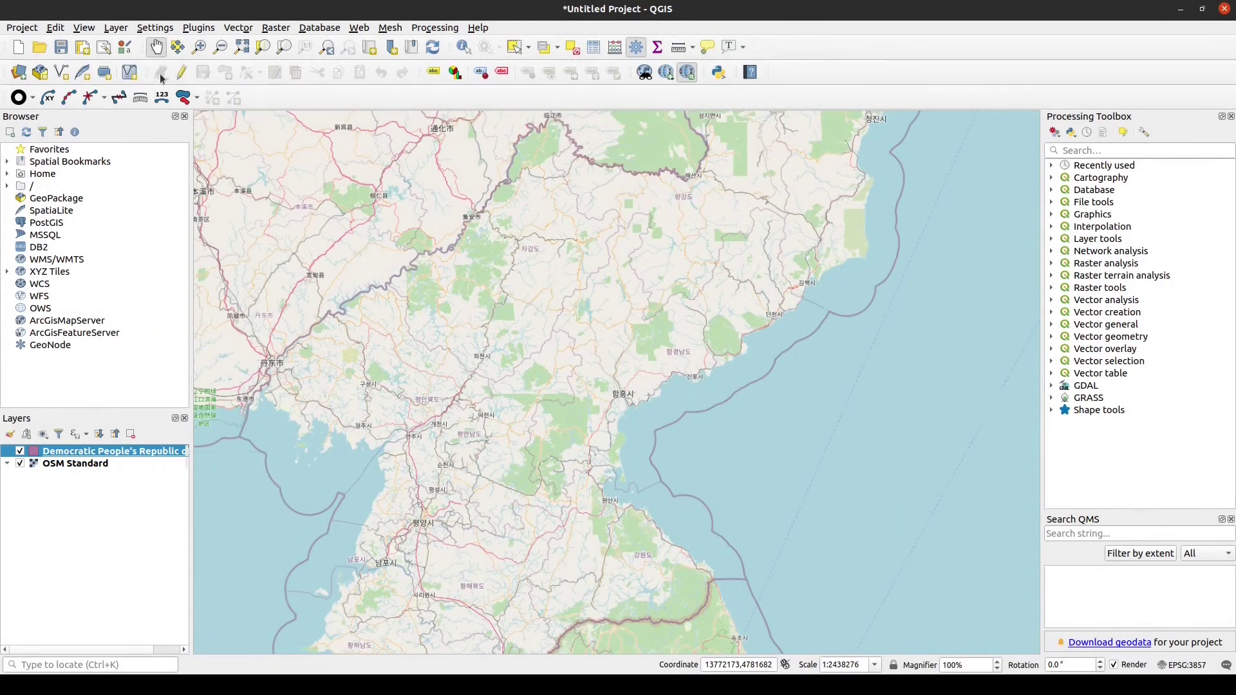
Step: Start editing with Add Polygon Feature and trace North Korea's border from the northeast coast
{"action": "left_click", "coordinate": [179, 75]}
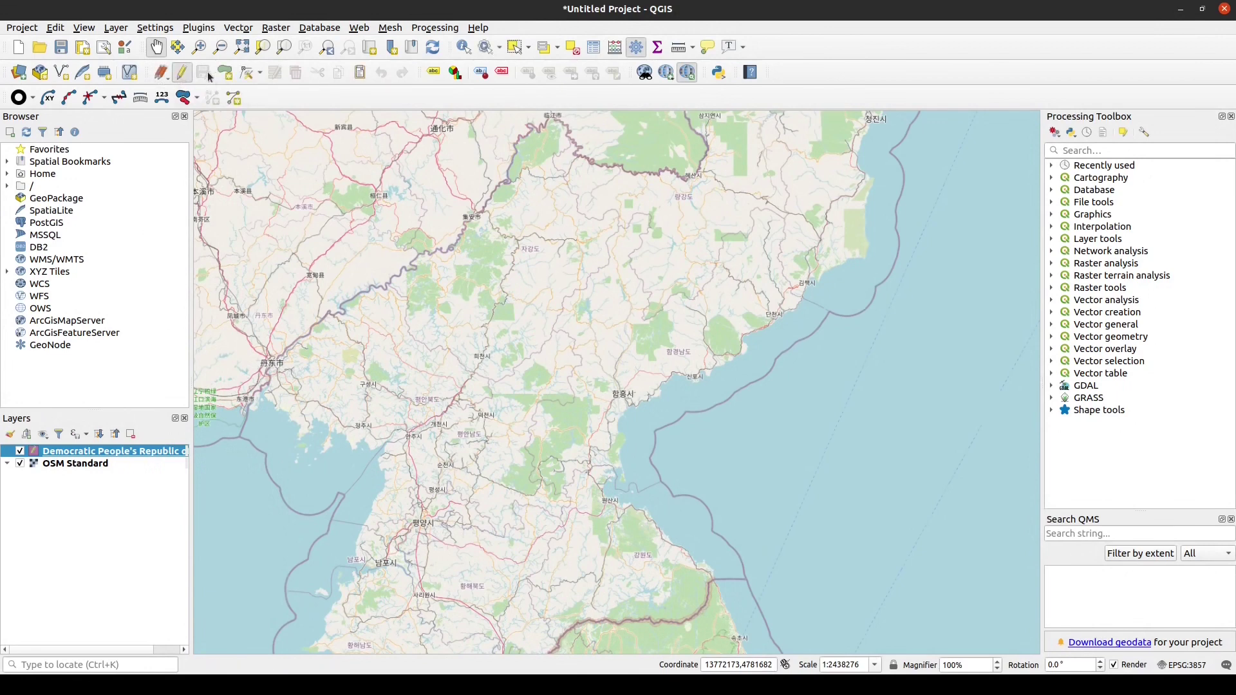
{"action": "left_click", "coordinate": [224, 73]}
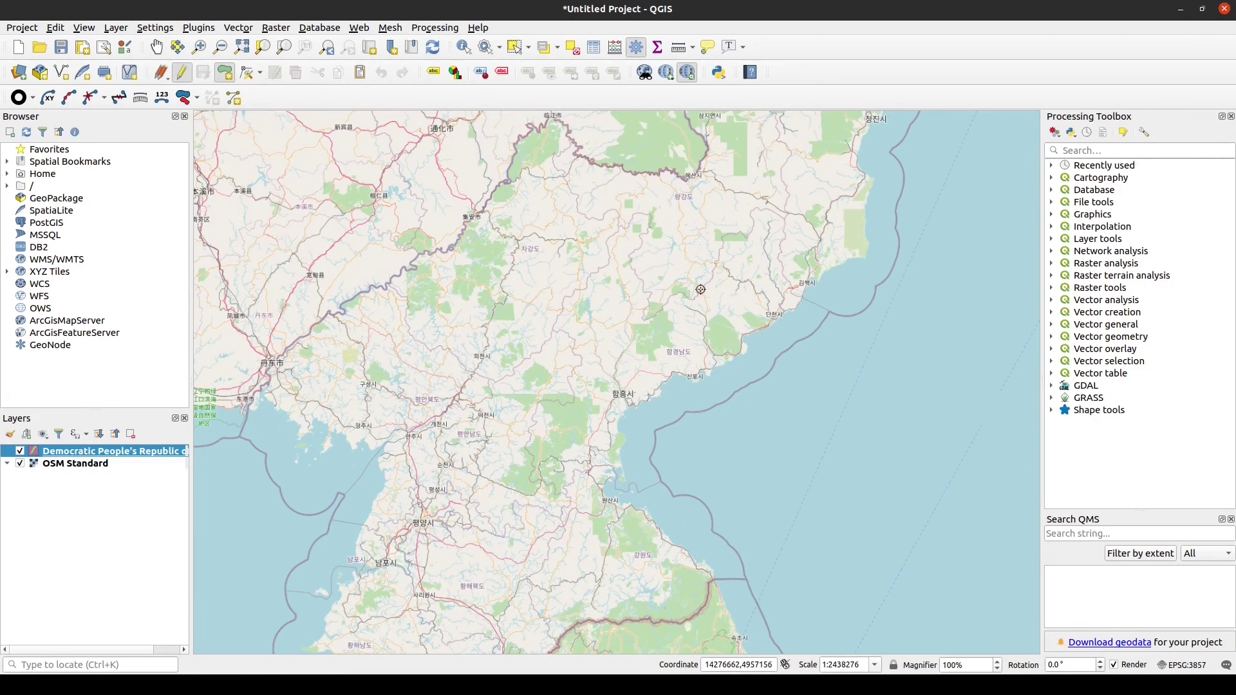
{"action": "left_click", "coordinate": [741, 233]}
{"action": "key", "text": "Up"}
{"action": "key", "text": "Up"}
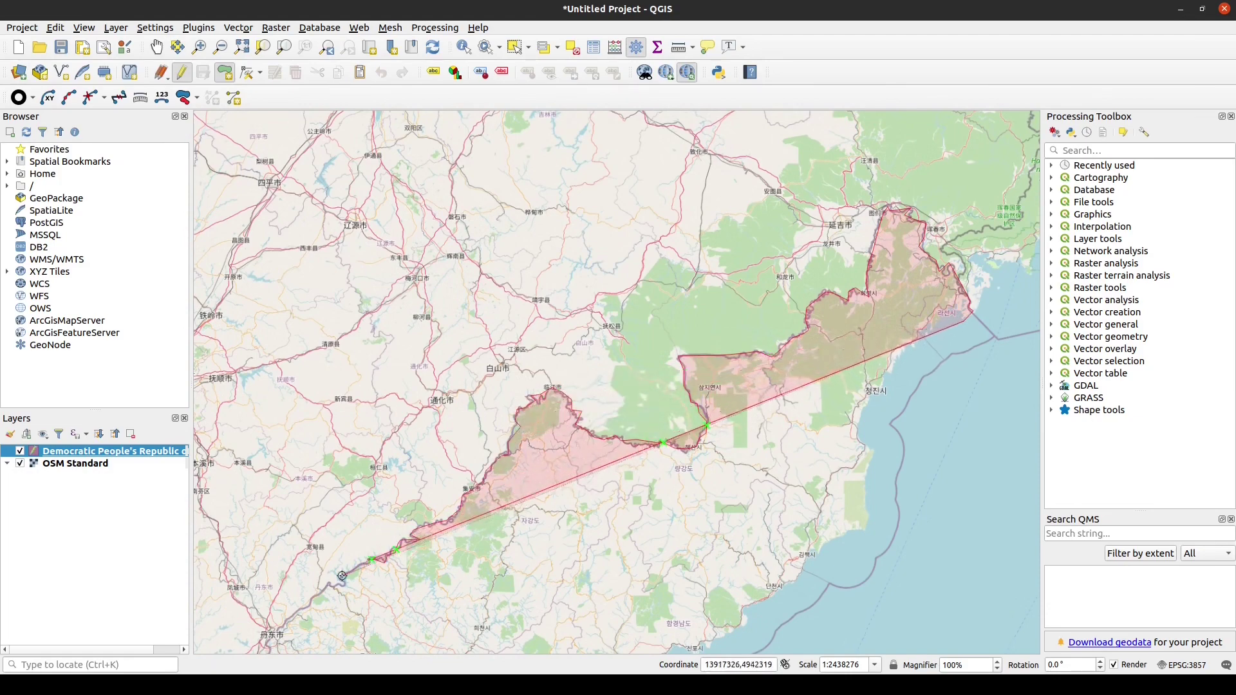
{"action": "key", "text": "Down"}
{"action": "key", "text": "Left"}
{"action": "key", "text": "Down"}
{"action": "key", "text": "Up"}
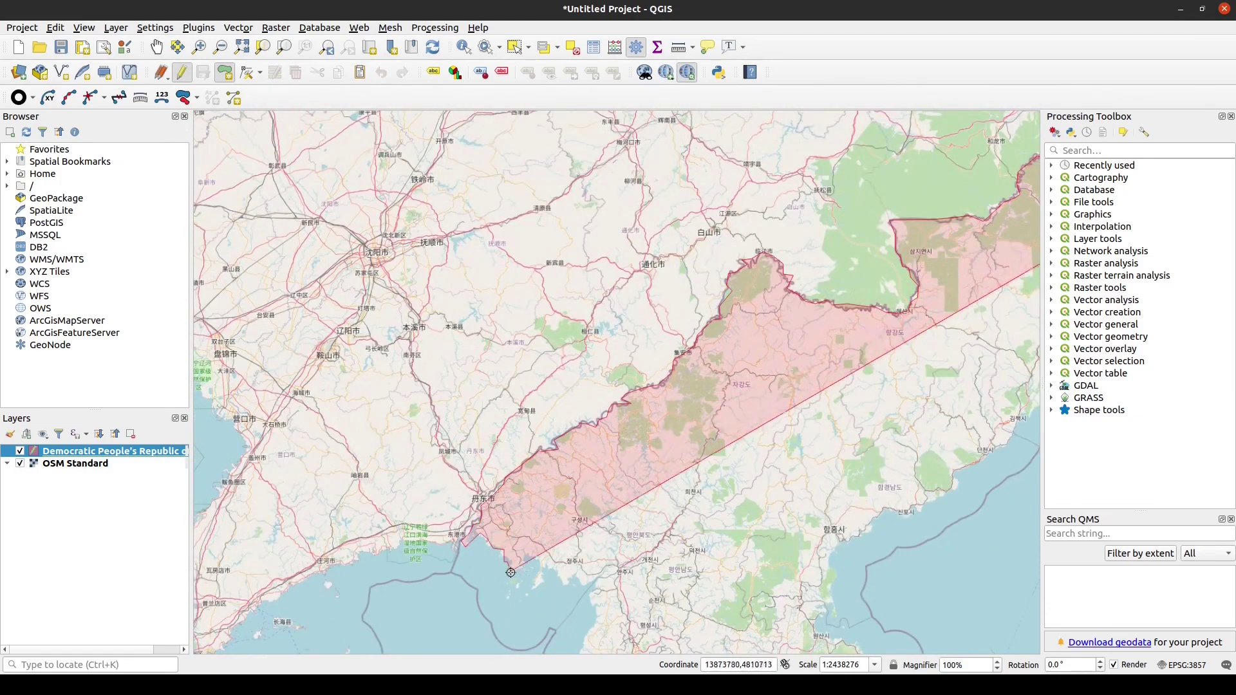
Step: Finish the outline around the coast and confirm the new polygon feature with id 0
{"action": "key", "text": "Down"}
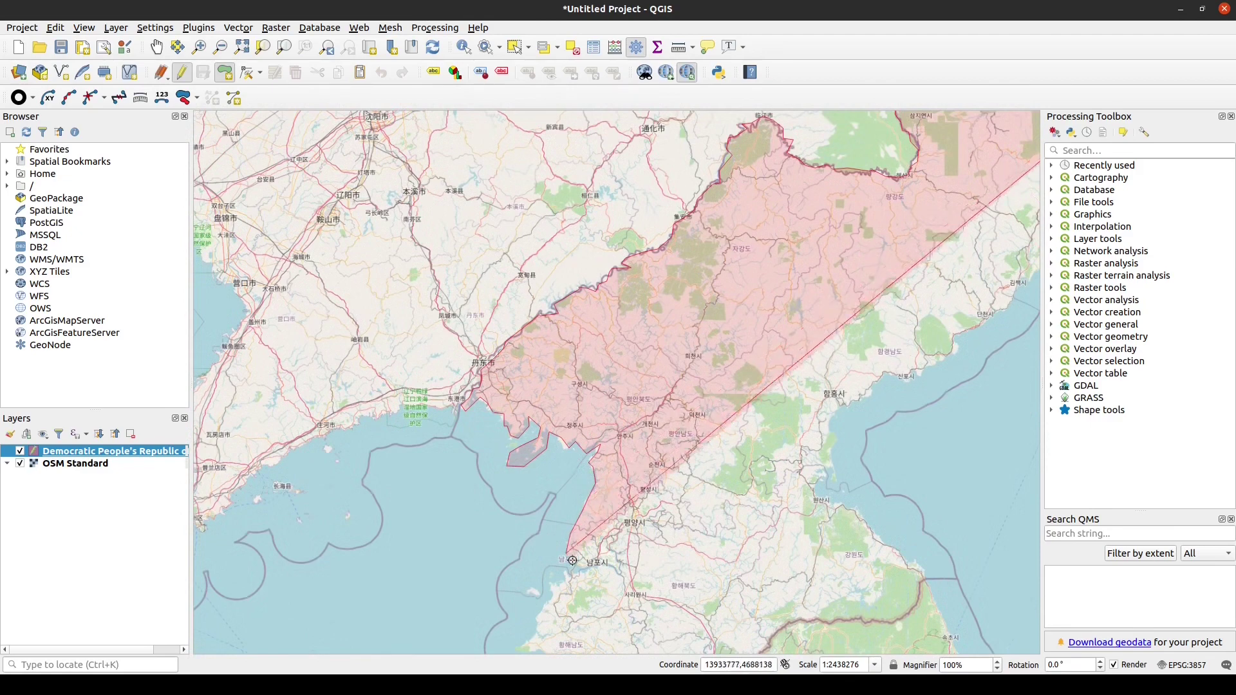
{"action": "key", "text": "Down"}
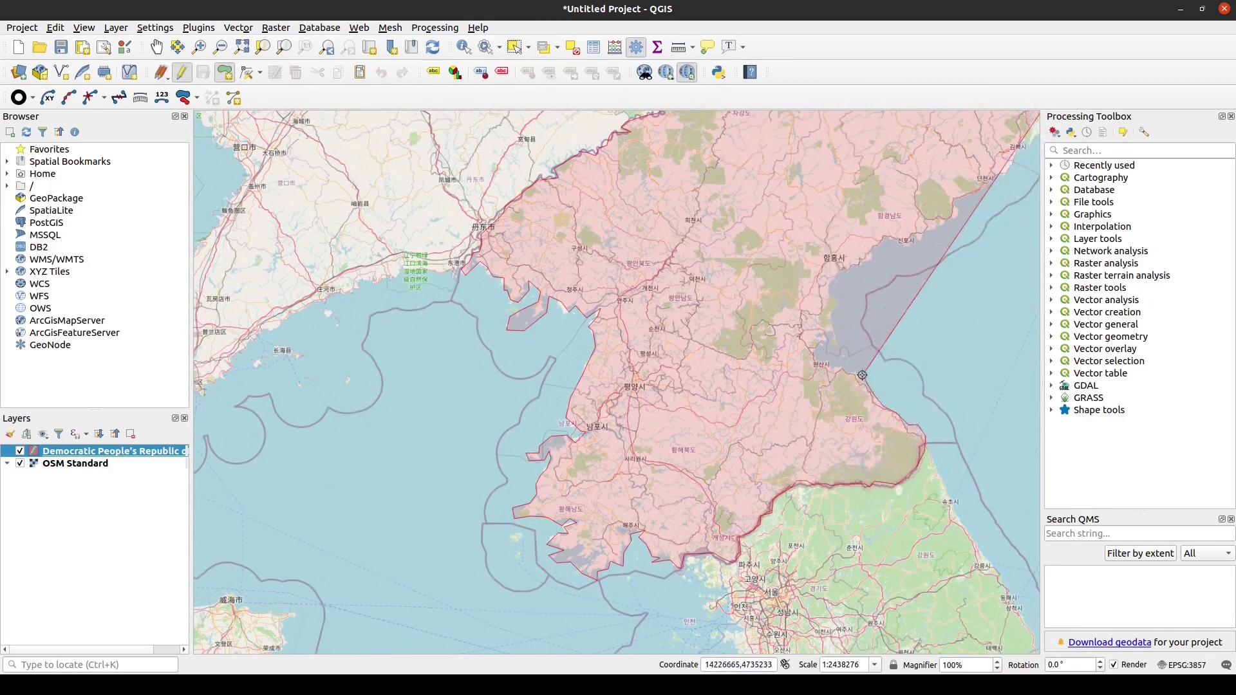
{"action": "key", "text": "Up"}
{"action": "key", "text": "Right"}
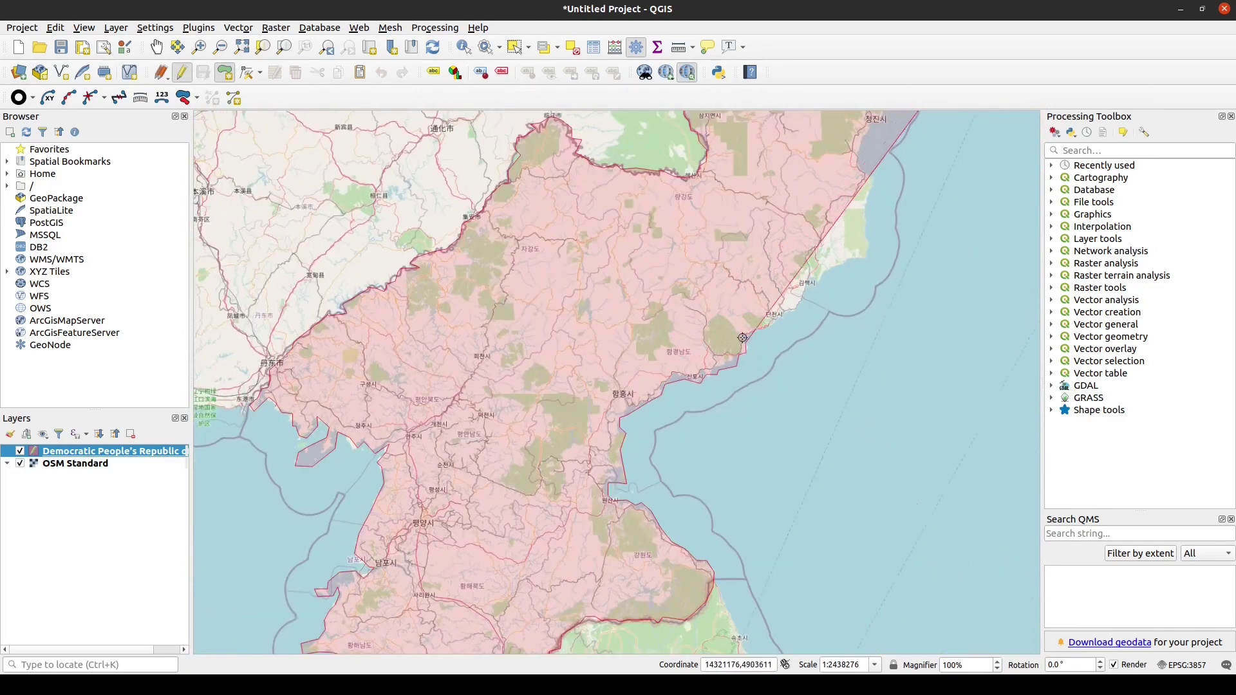
{"action": "key", "text": "Up"}
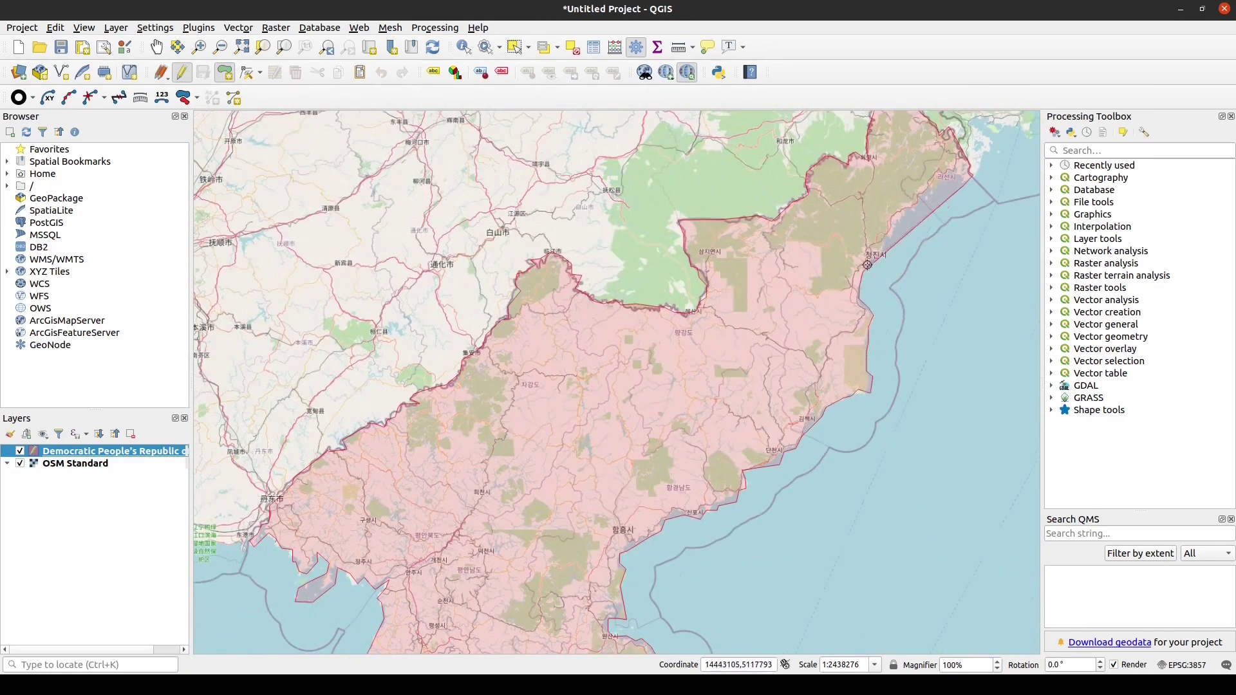
{"action": "right_click", "coordinate": [962, 176]}
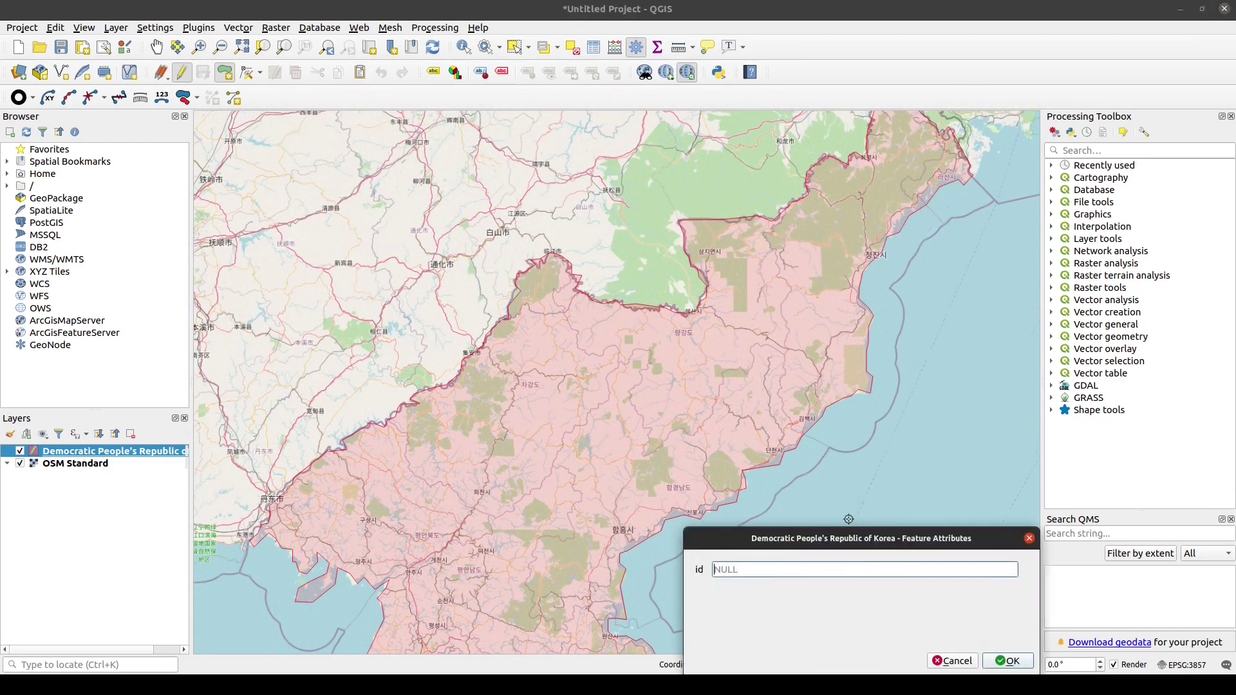
{"action": "left_click", "coordinate": [1007, 660]}
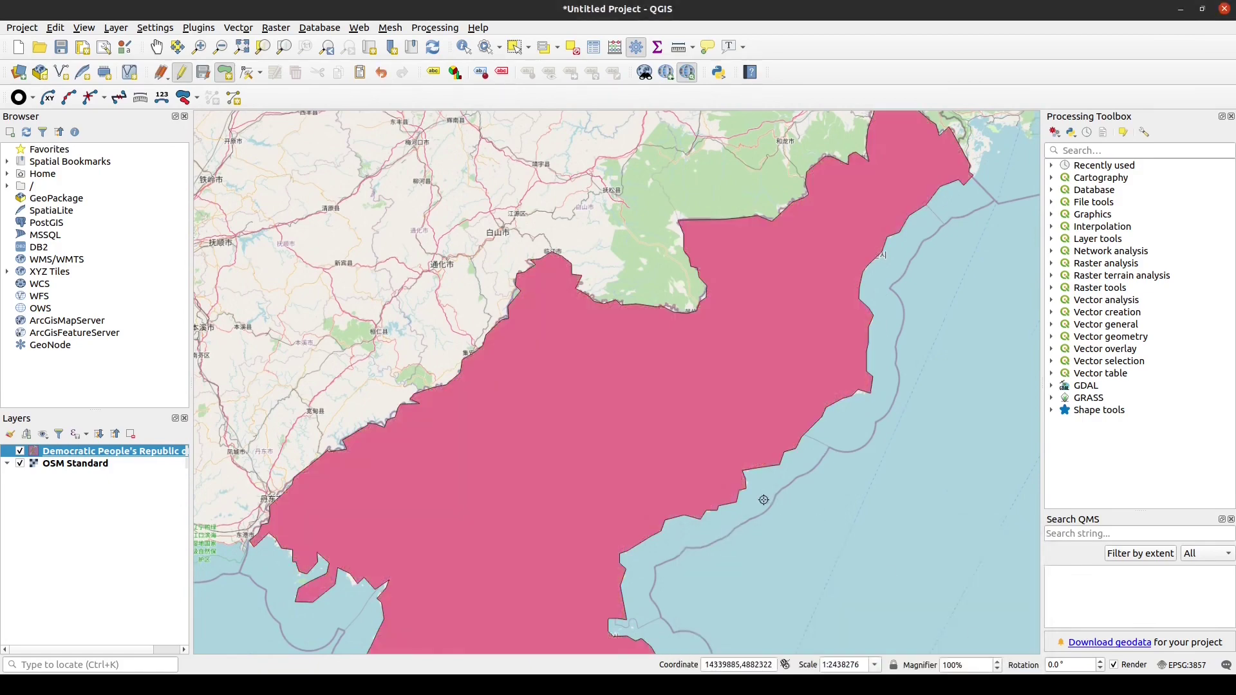
{"action": "scroll", "coordinate": [762, 502], "scroll_direction": "down", "scroll_amount": 3}
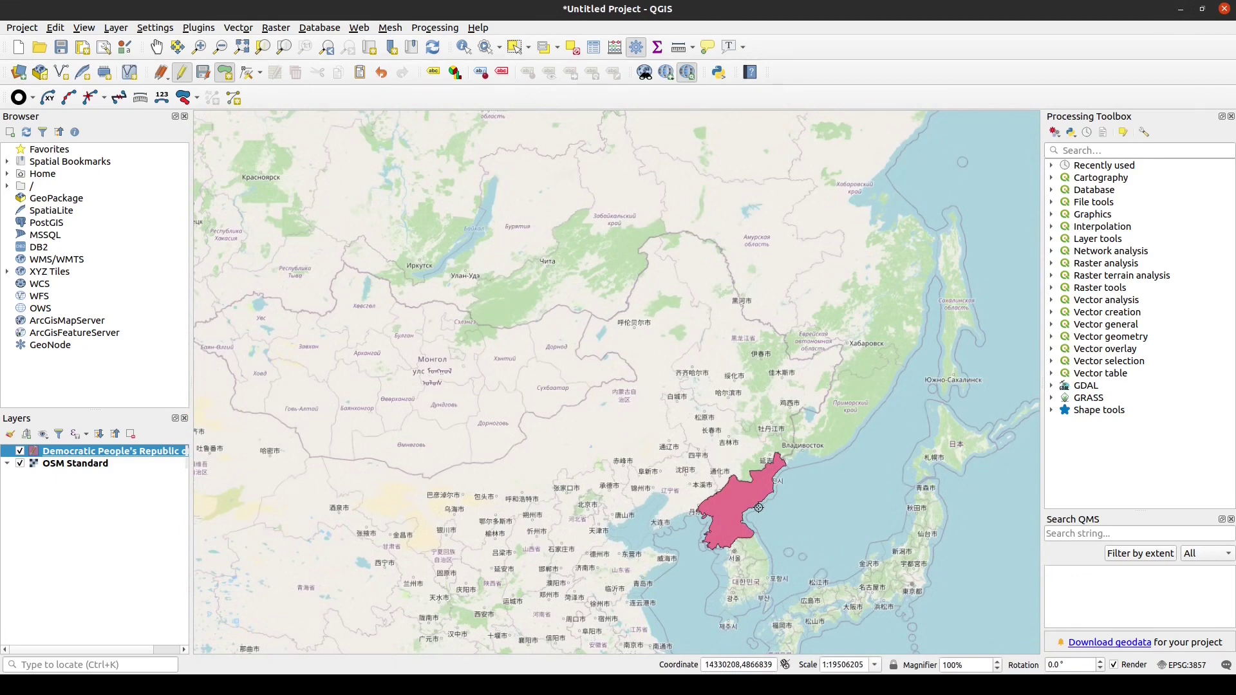
Step: Style the North Korea layer with a simple red #da0d0d fill at about 35% opacity
{"action": "double_click", "coordinate": [147, 452]}
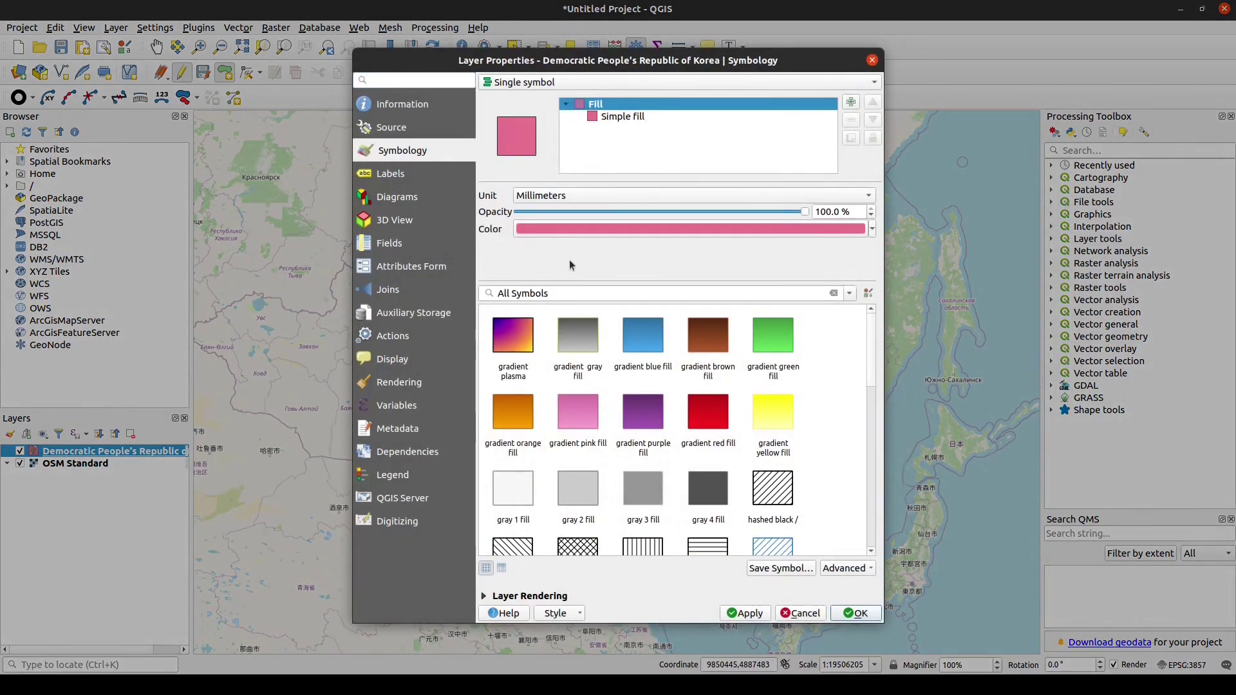
{"action": "left_click", "coordinate": [514, 487]}
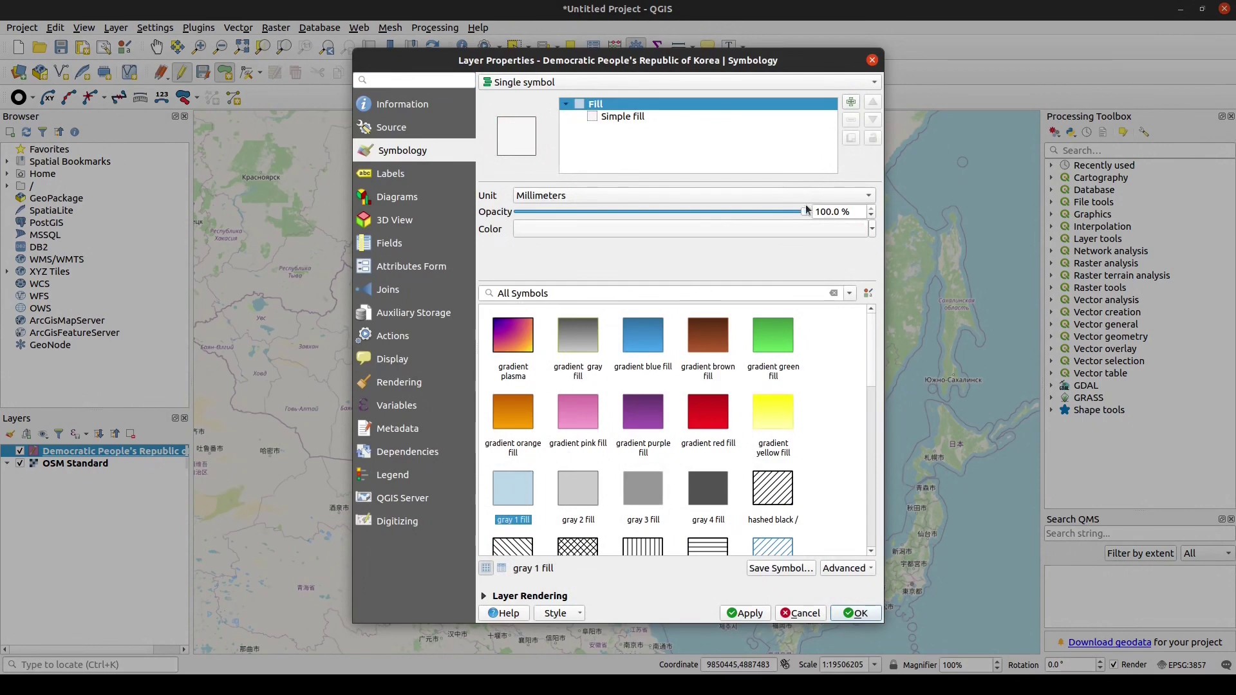
{"action": "left_click", "coordinate": [790, 228]}
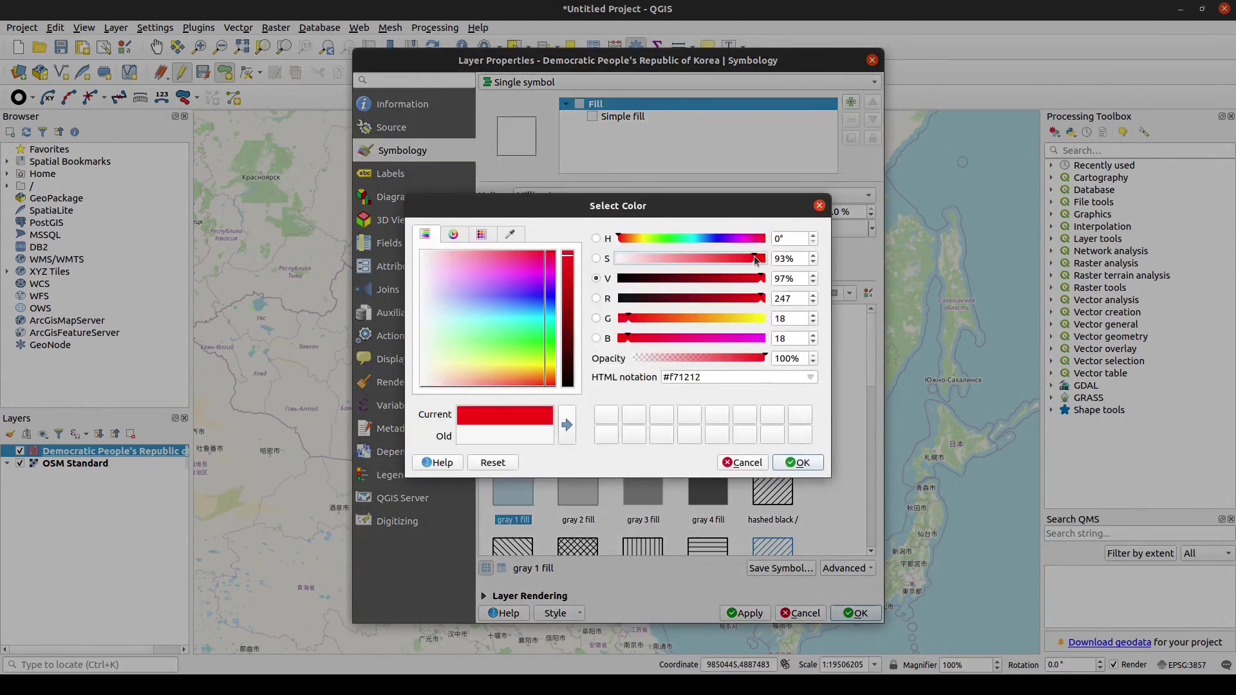
{"action": "left_click", "coordinate": [743, 300]}
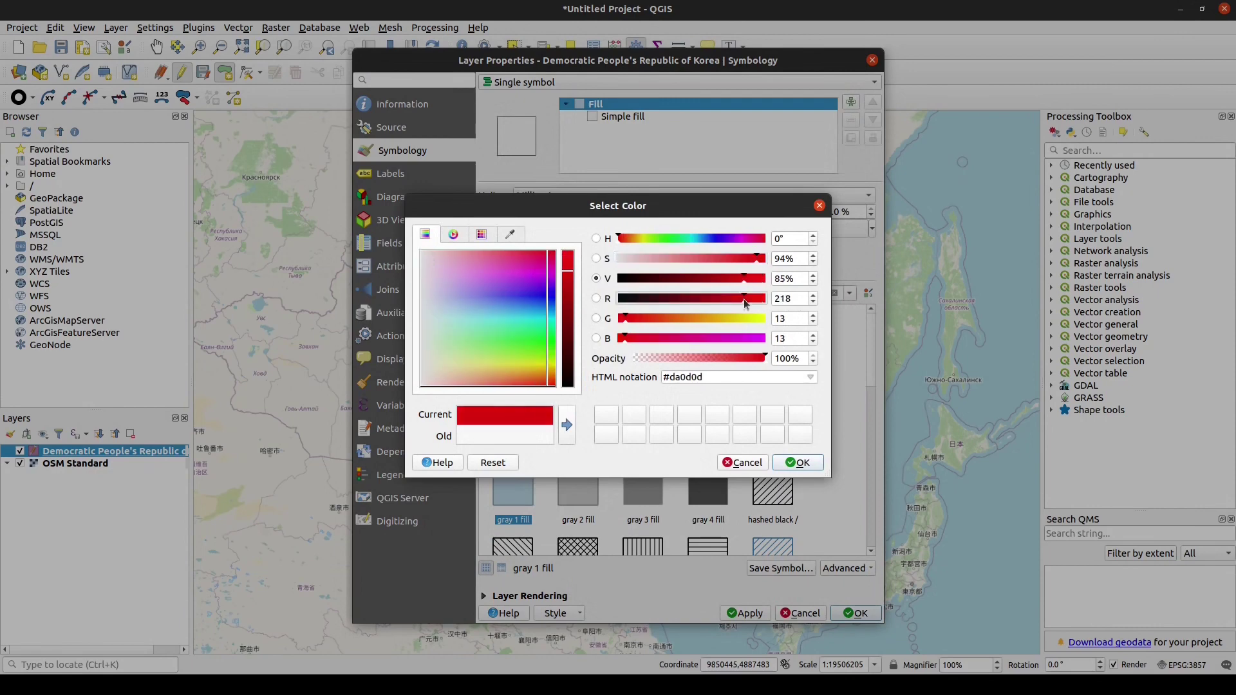
{"action": "left_click", "coordinate": [794, 463]}
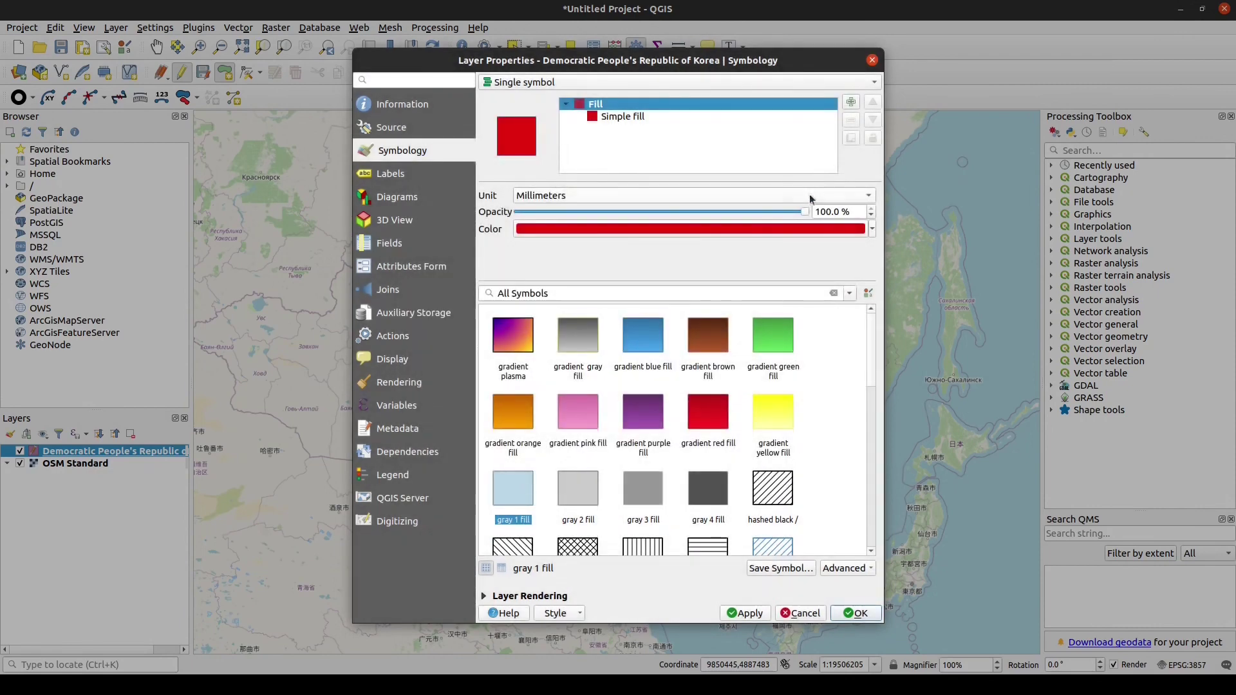
{"action": "left_click_drag", "start_coordinate": [803, 217], "coordinate": [618, 211]}
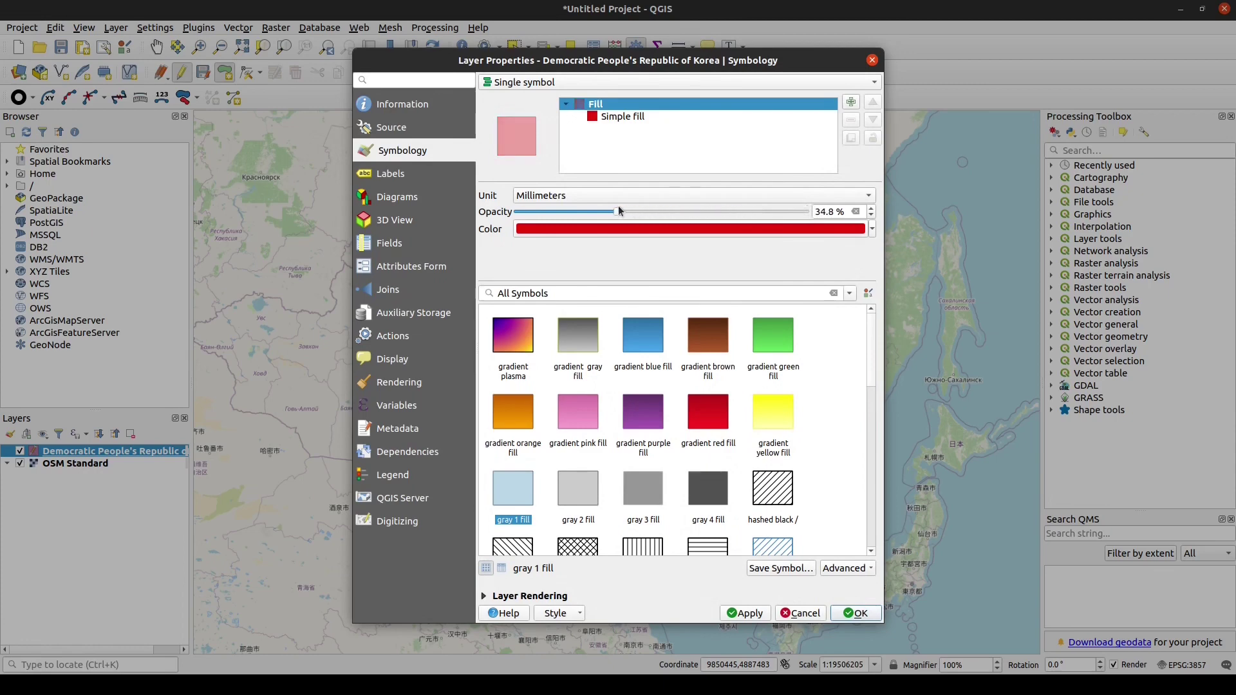
{"action": "left_click", "coordinate": [738, 613]}
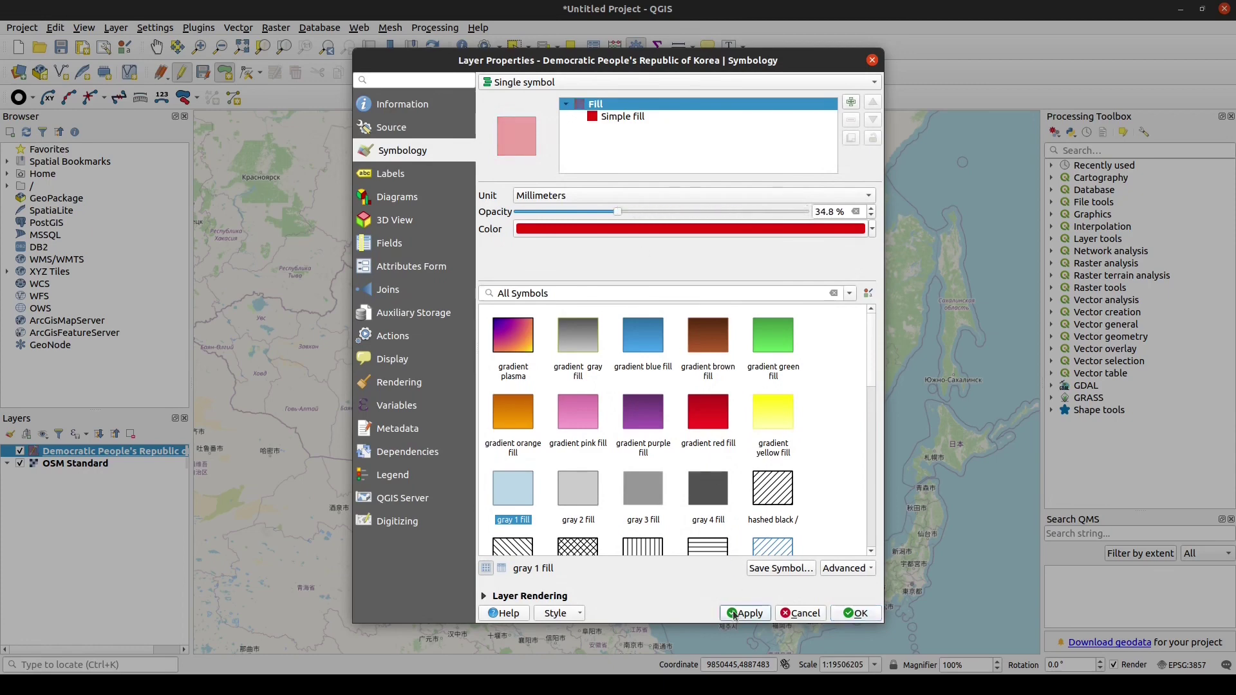
{"action": "left_click", "coordinate": [848, 615]}
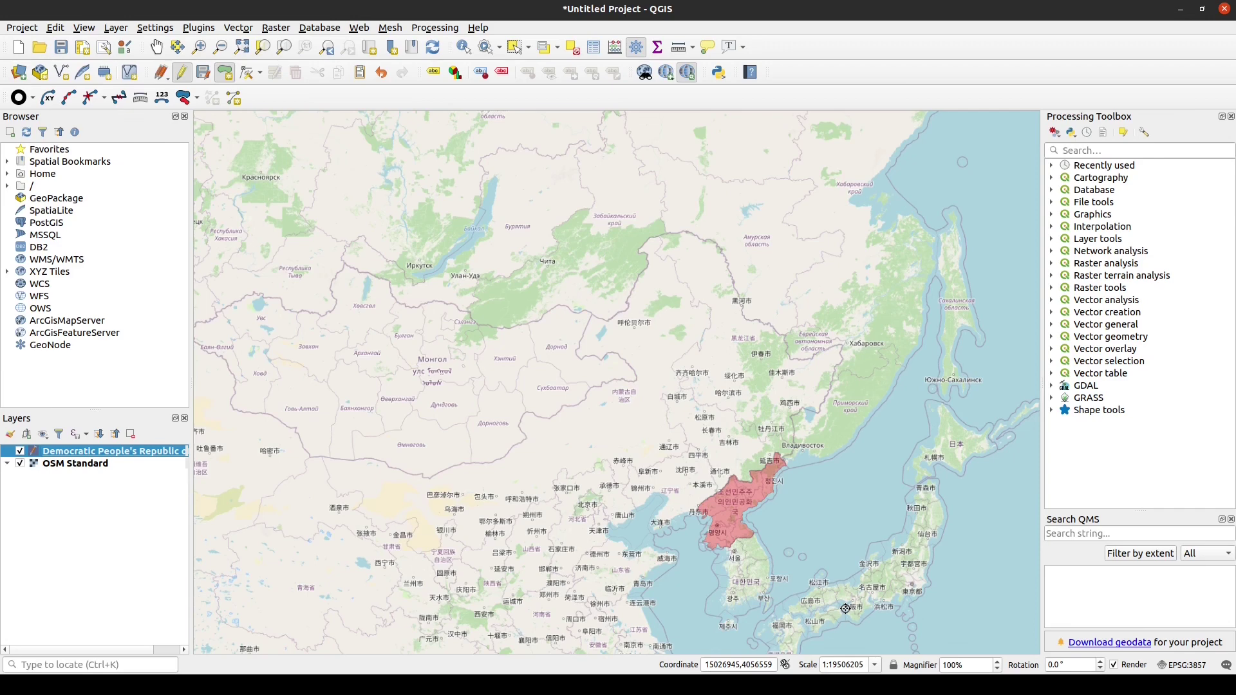
Step: Start a new shapefile named Suspected SRBM Launch Sites and add a 50-character text field Site
{"action": "left_click", "coordinate": [116, 27]}
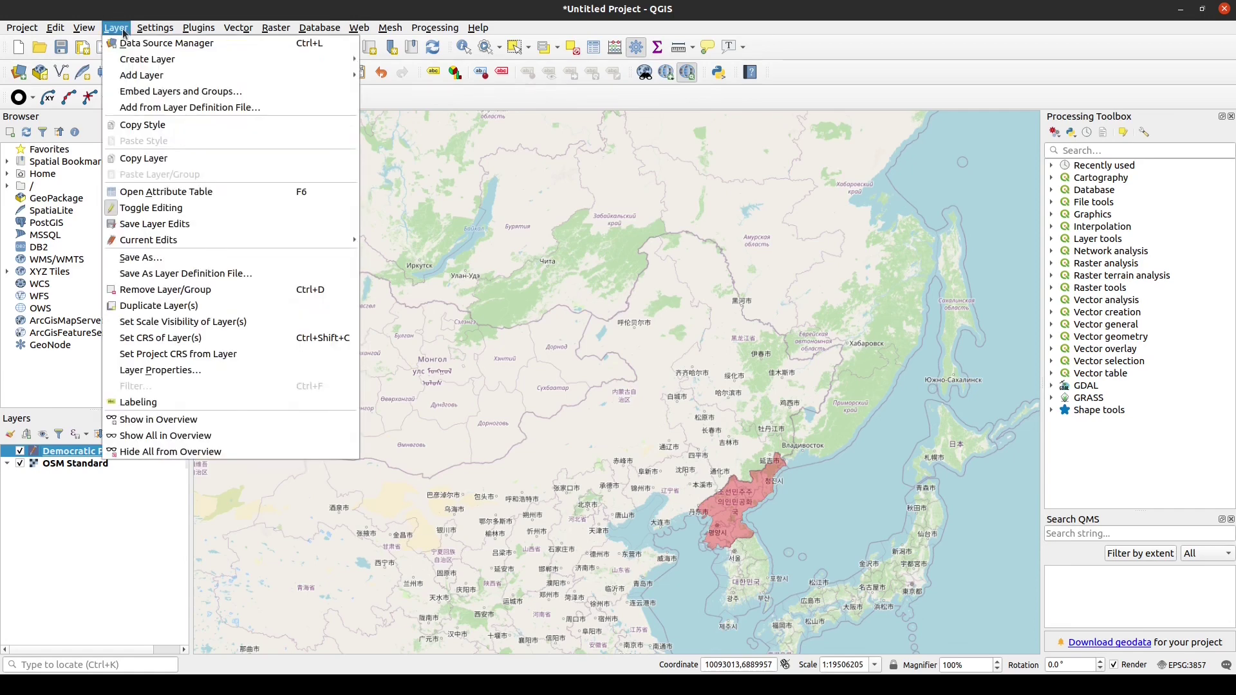
{"action": "mouse_move", "coordinate": [147, 58]}
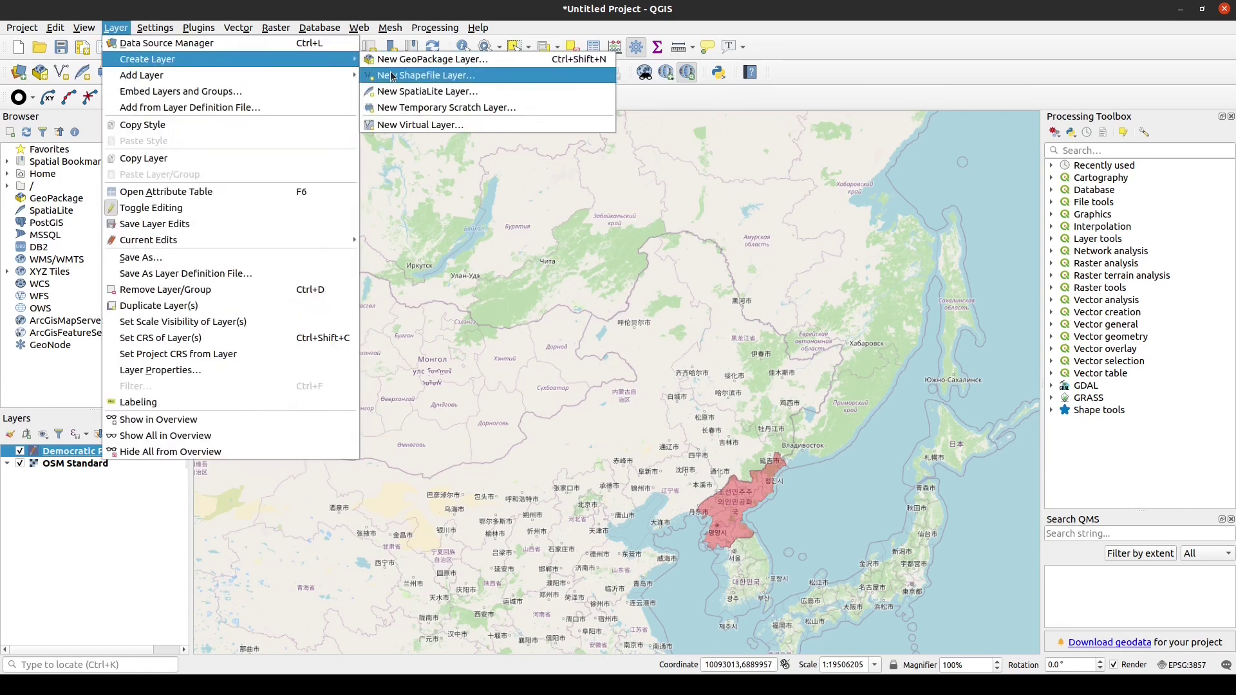
{"action": "left_click", "coordinate": [390, 76]}
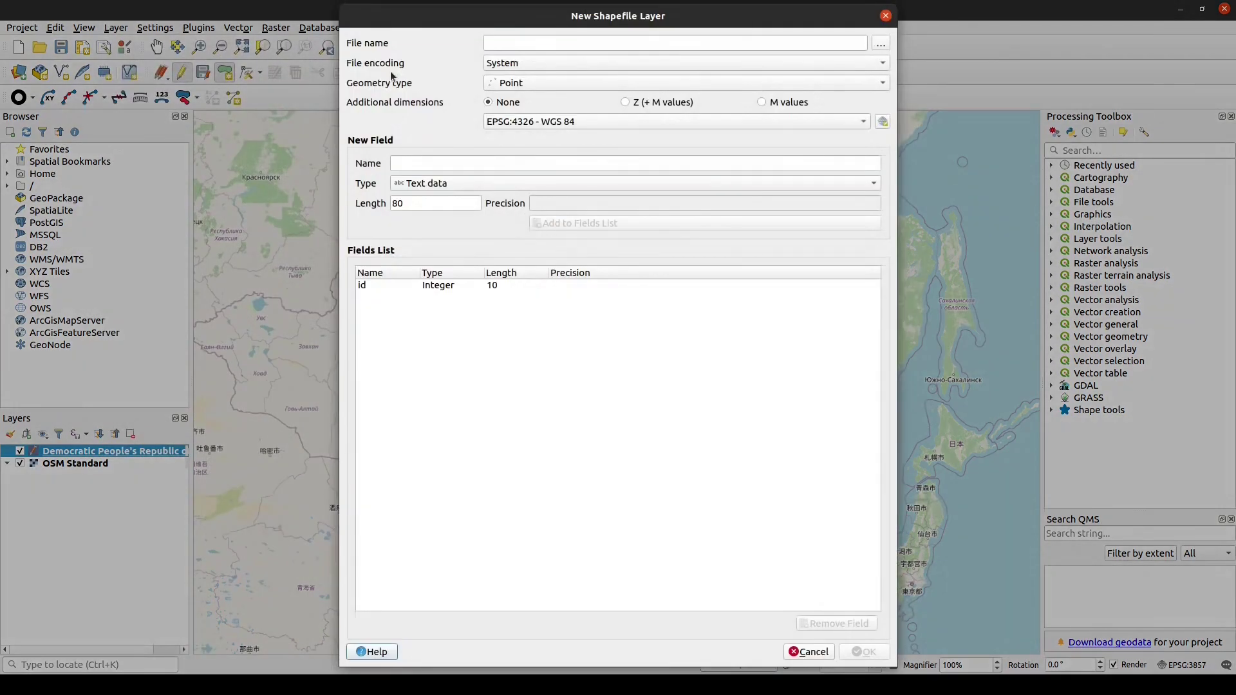
{"action": "left_click", "coordinate": [529, 42]}
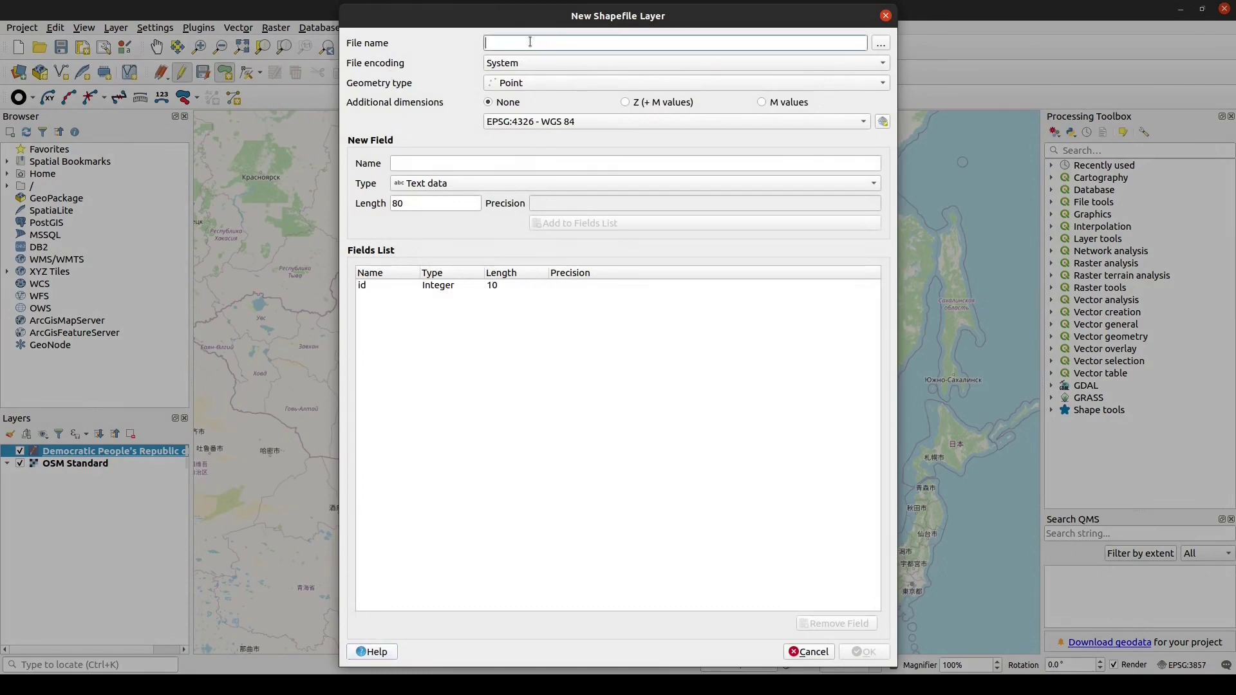
{"action": "type", "text": "Suspected SRBM Launch "}
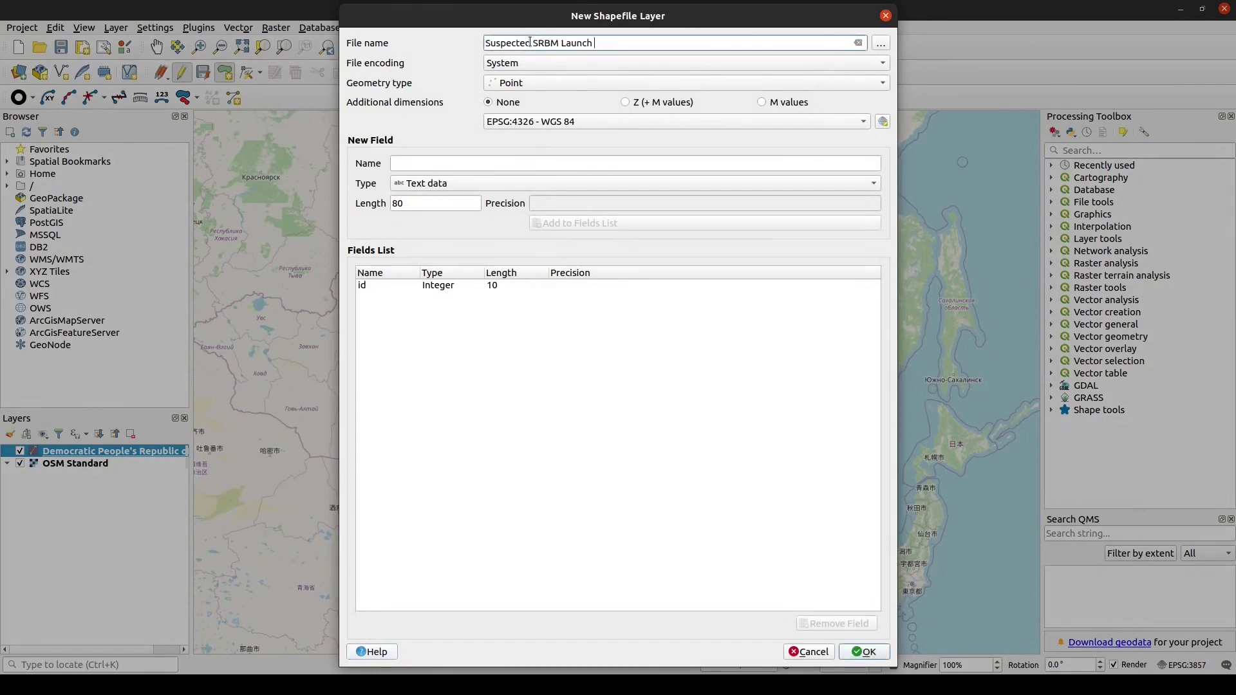
{"action": "type", "text": "Sites"}
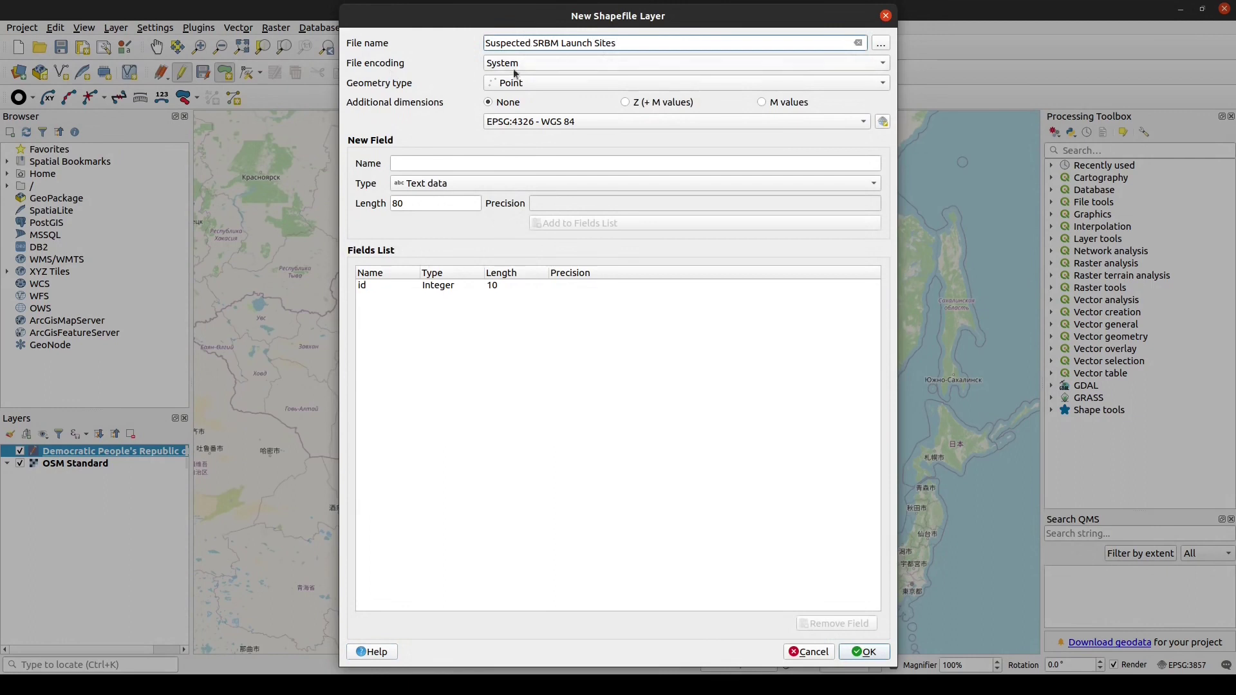
{"action": "left_click", "coordinate": [464, 163]}
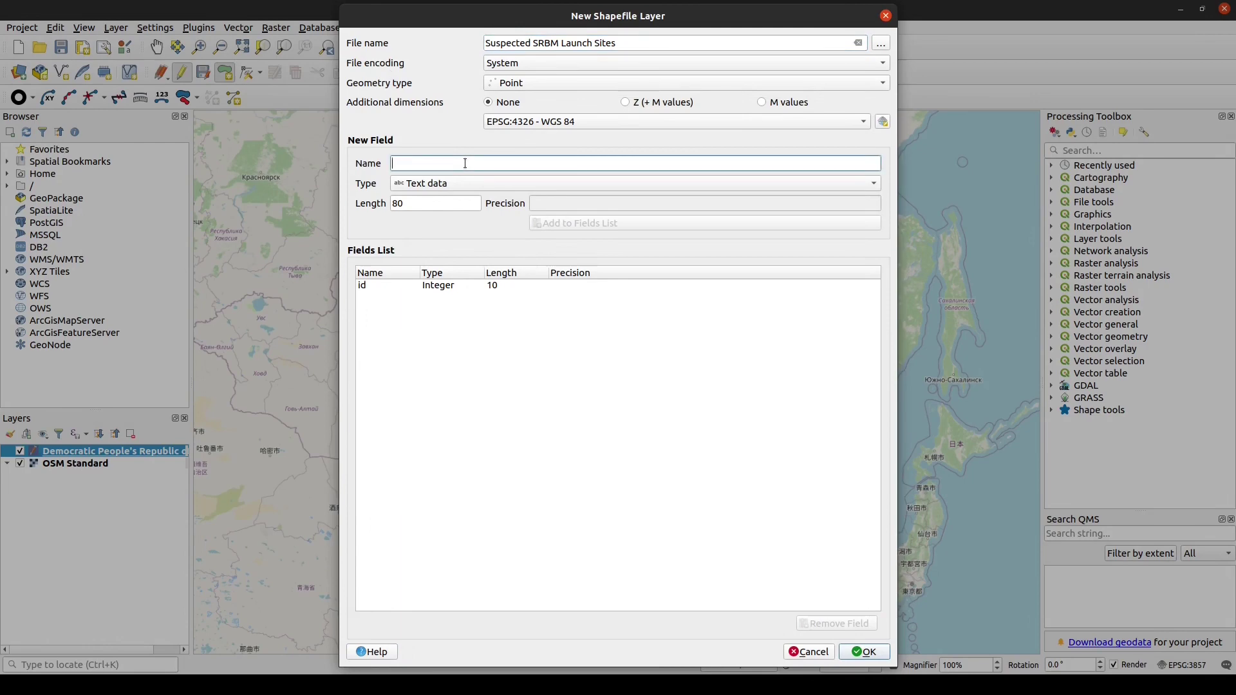
{"action": "type", "text": "Launch S"}
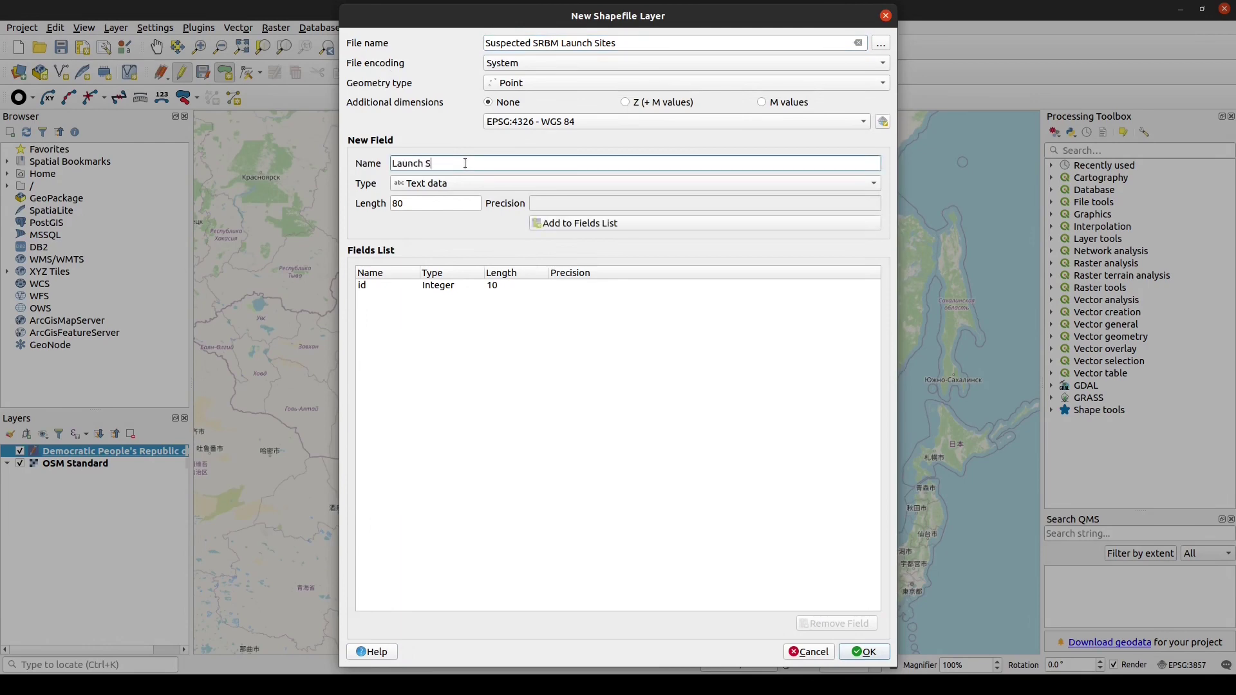
{"action": "type", "text": "it"}
{"action": "left_click_drag", "start_coordinate": [466, 163], "coordinate": [370, 170]}
{"action": "key", "text": "BackSpace"}
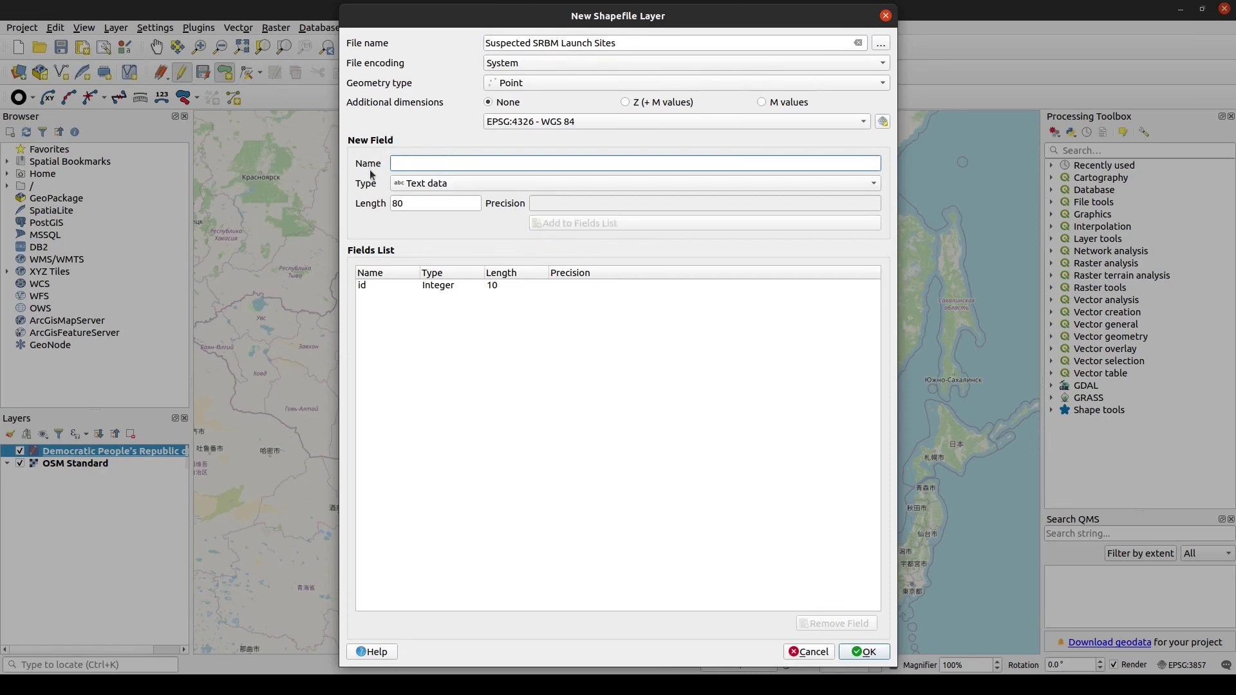
{"action": "type", "text": "Site"}
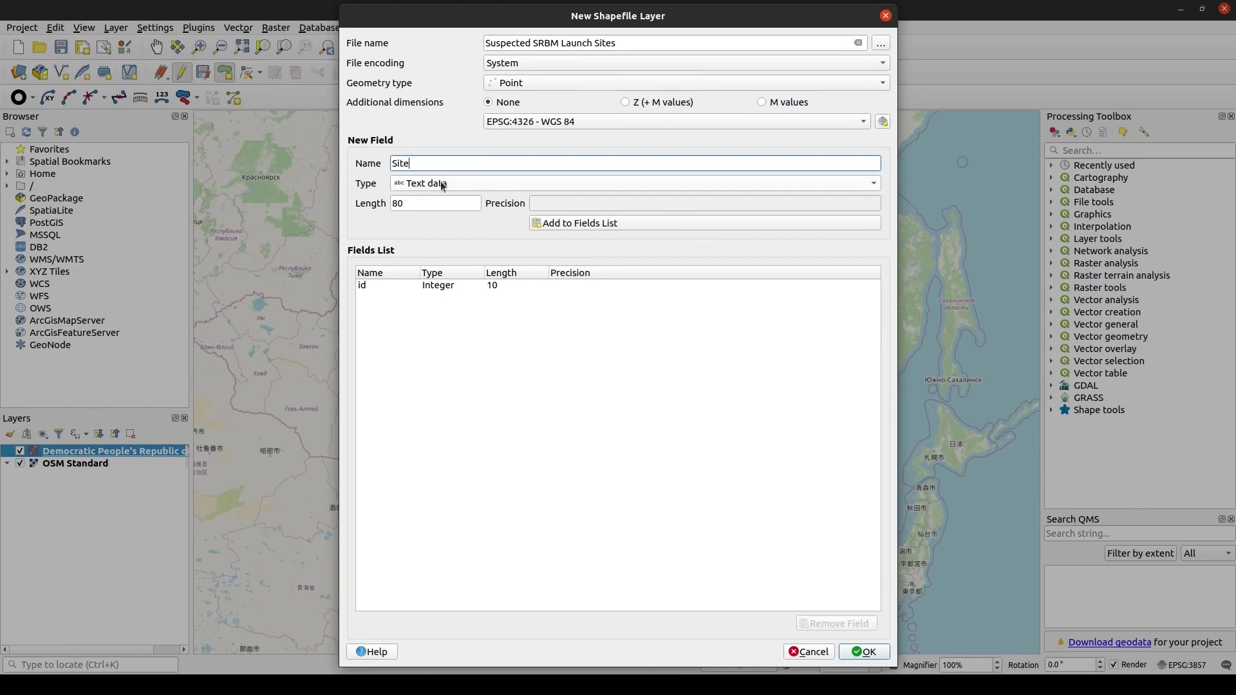
{"action": "double_click", "coordinate": [437, 201]}
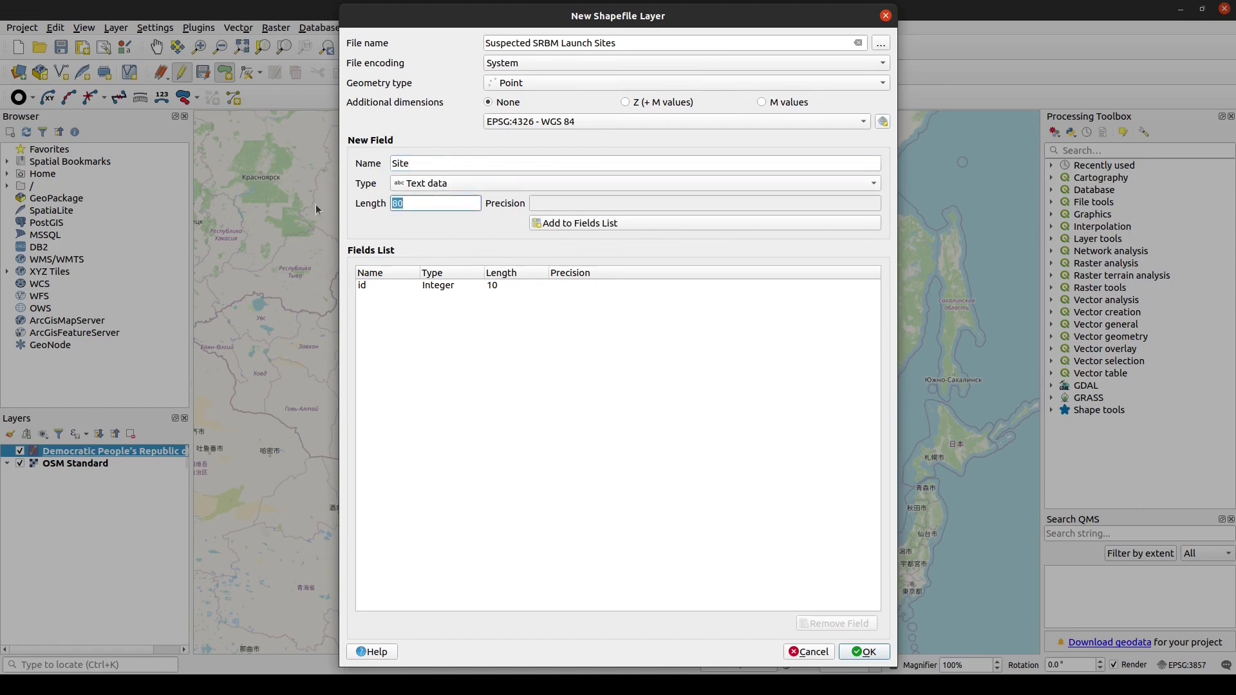
{"action": "type", "text": "5"}
{"action": "left_click", "coordinate": [601, 224]}
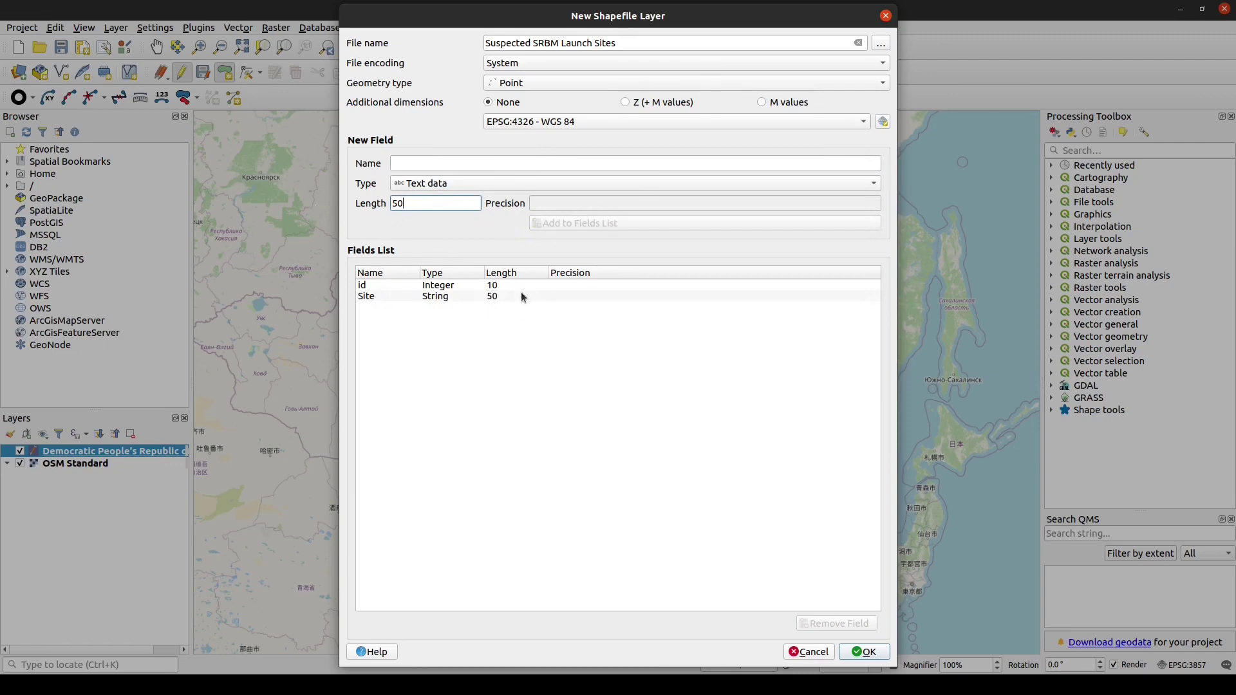
Step: Replace the Site field with a Sites text field and create the layer
{"action": "left_click", "coordinate": [363, 298]}
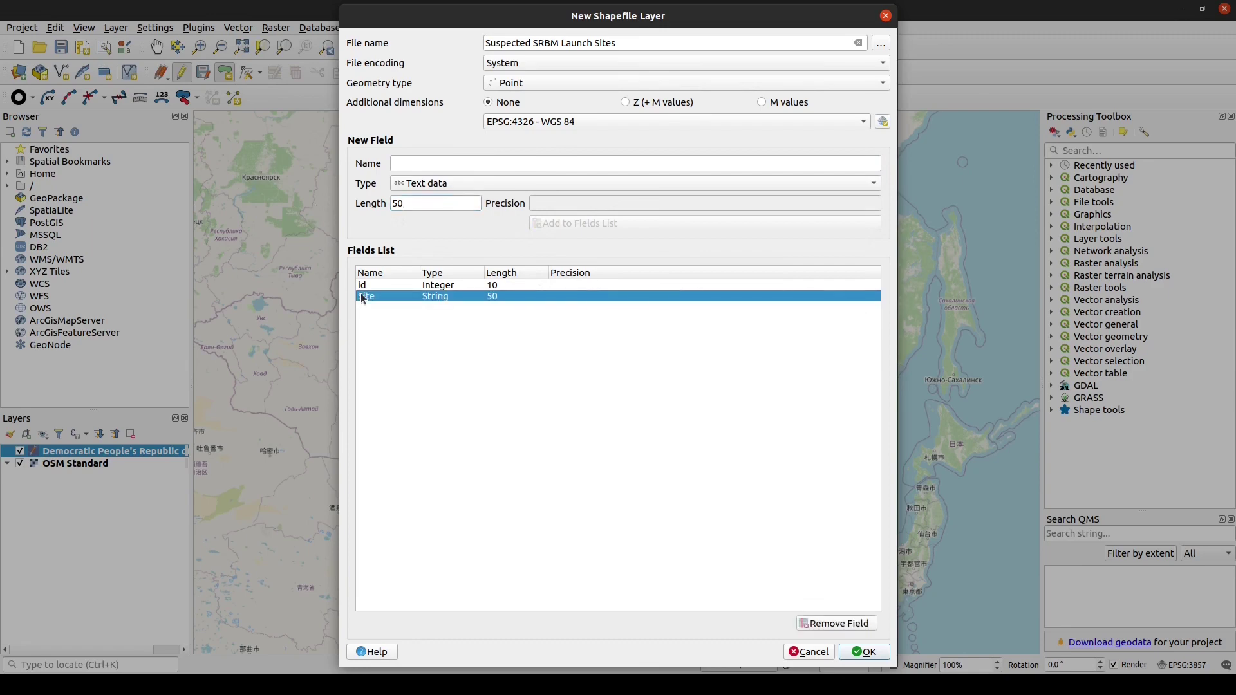
{"action": "left_click", "coordinate": [855, 628]}
{"action": "left_click", "coordinate": [506, 162]}
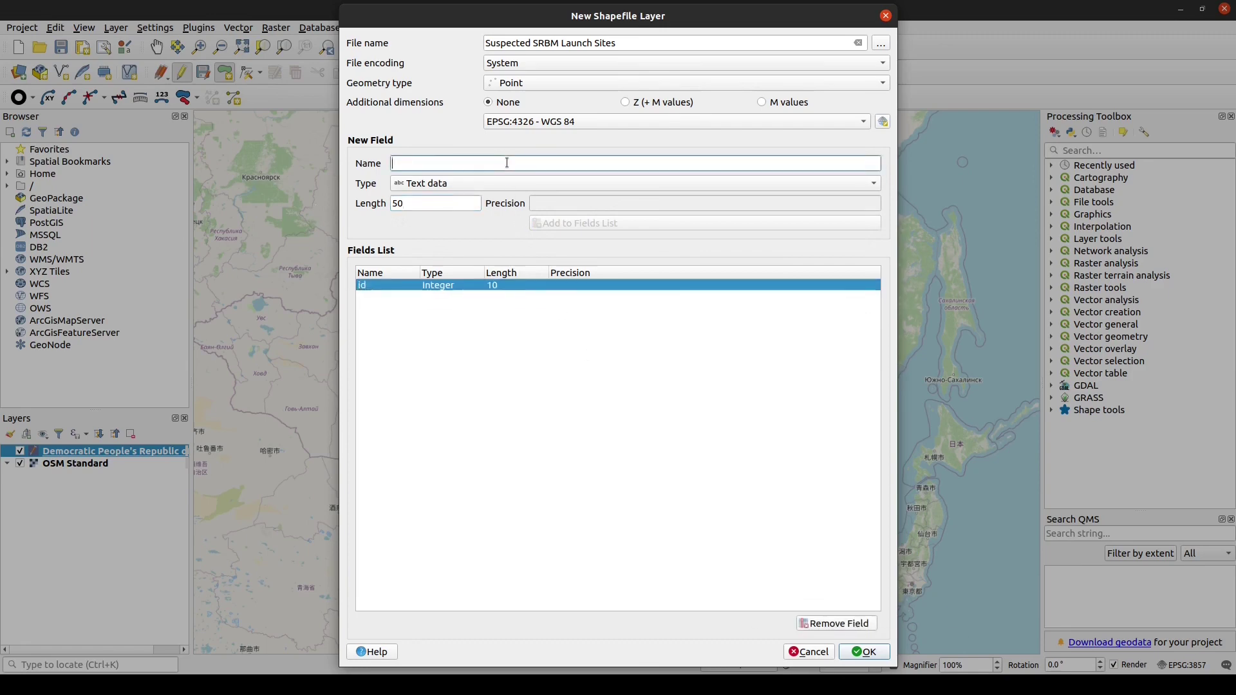
{"action": "type", "text": "Sites"}
{"action": "left_click", "coordinate": [550, 225]}
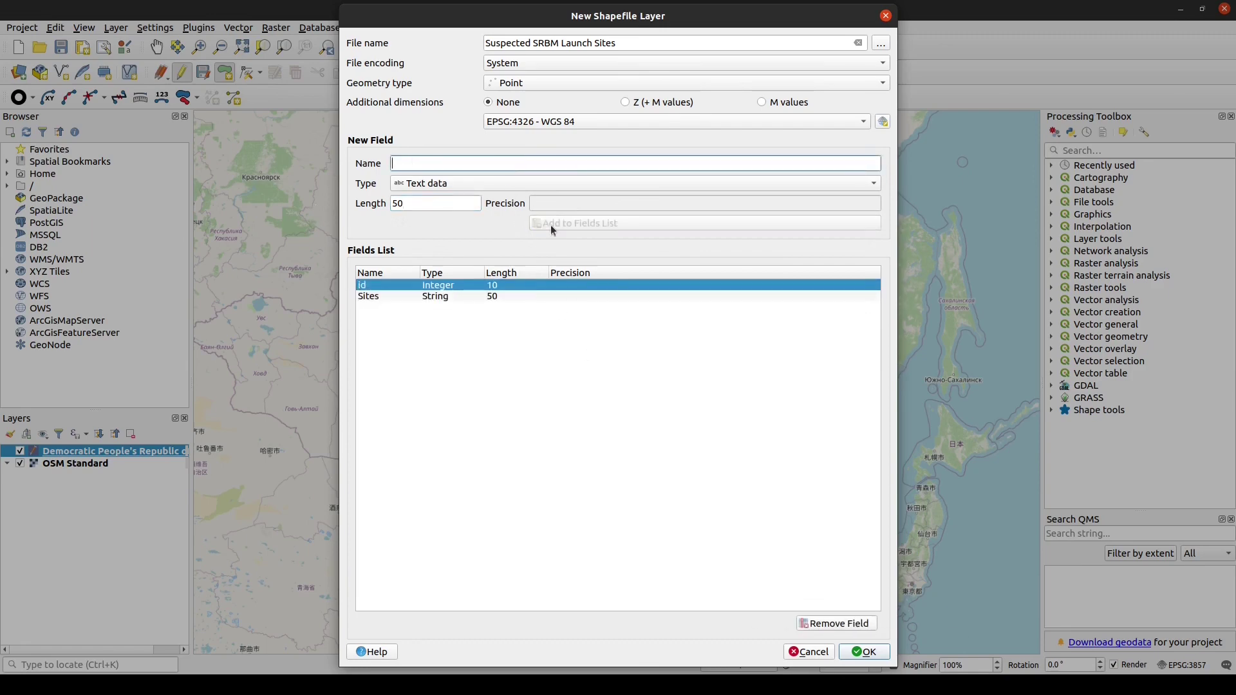
{"action": "left_click", "coordinate": [868, 652]}
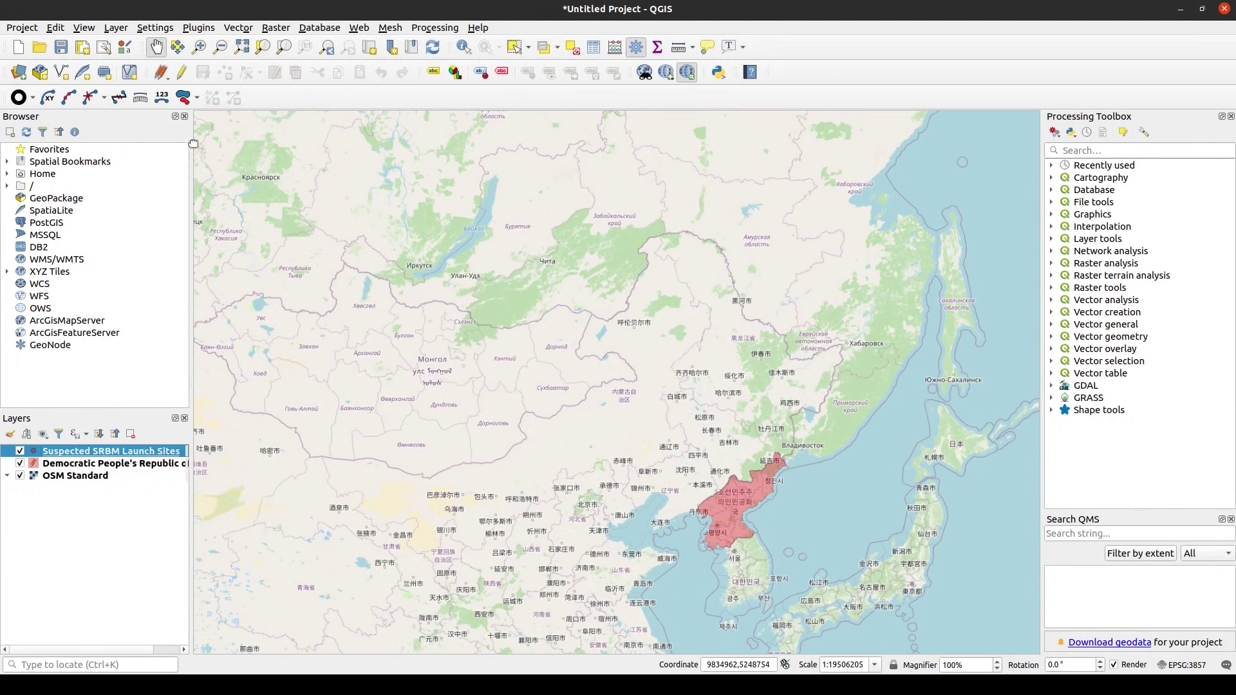
Step: Enable editing on the launch sites layer and place a first point in southwest North Korea
{"action": "left_click", "coordinate": [182, 74]}
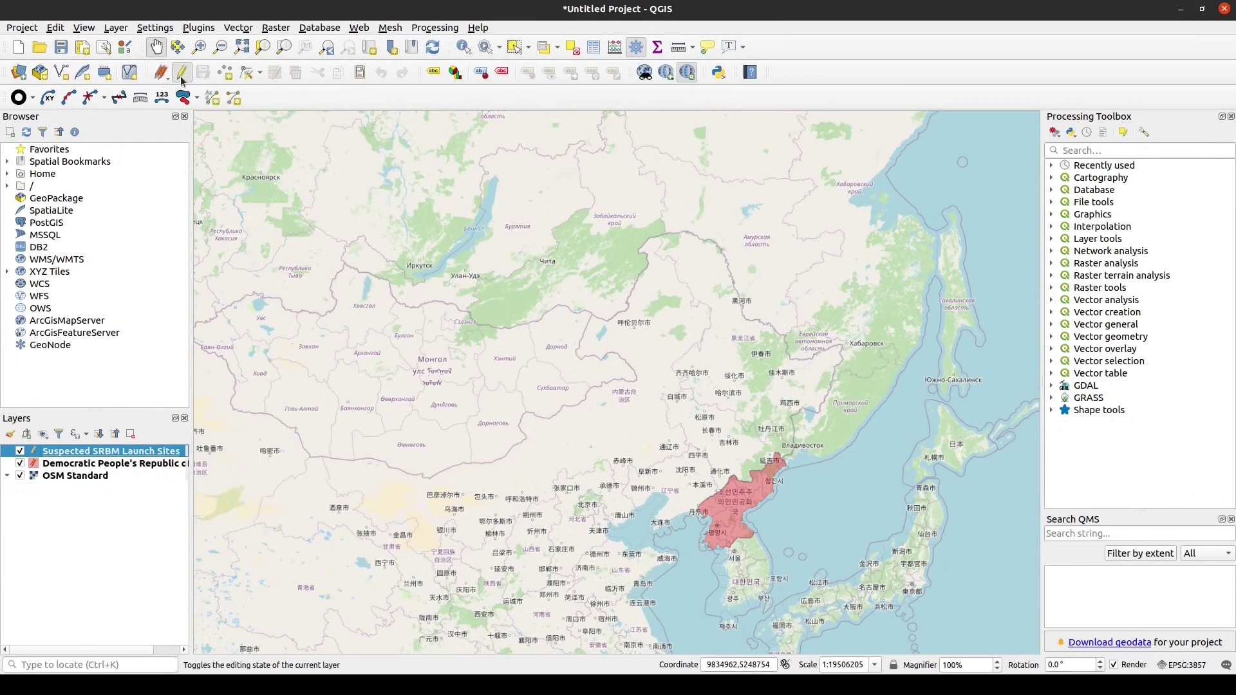
{"action": "left_click", "coordinate": [233, 77]}
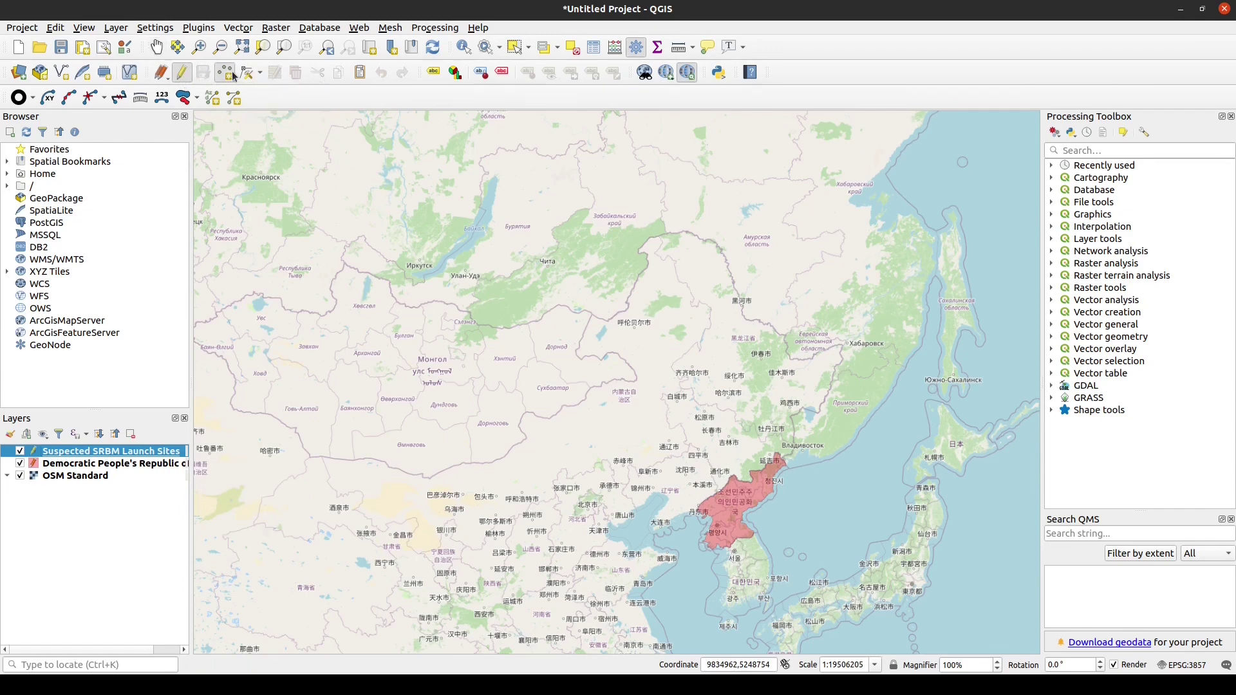
{"action": "scroll", "coordinate": [715, 530], "scroll_direction": "up", "scroll_amount": 3}
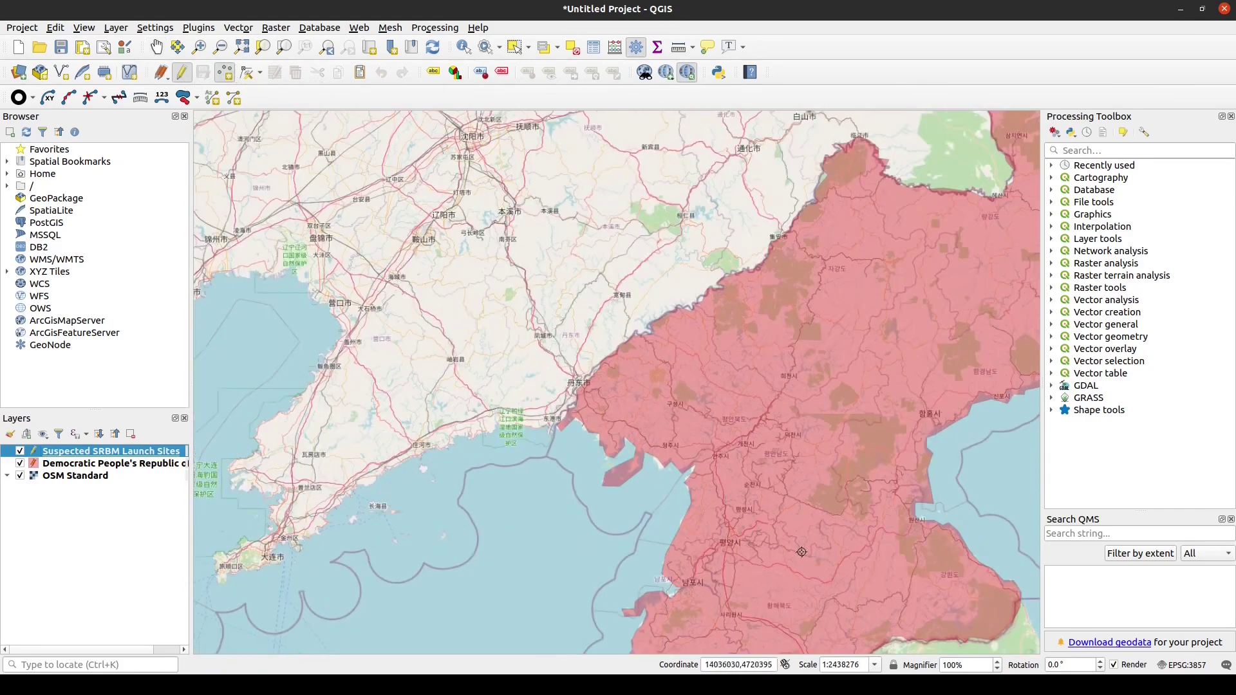
{"action": "left_click", "coordinate": [181, 71]}
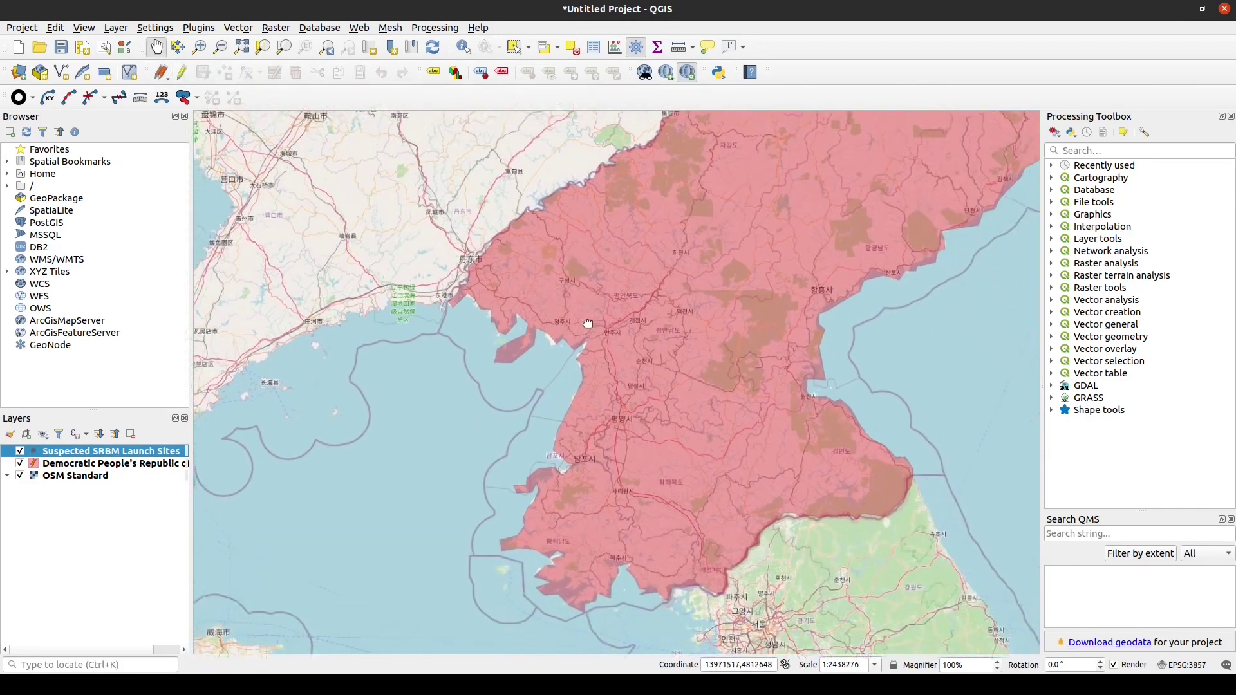
{"action": "left_click_drag", "start_coordinate": [703, 453], "coordinate": [464, 339]}
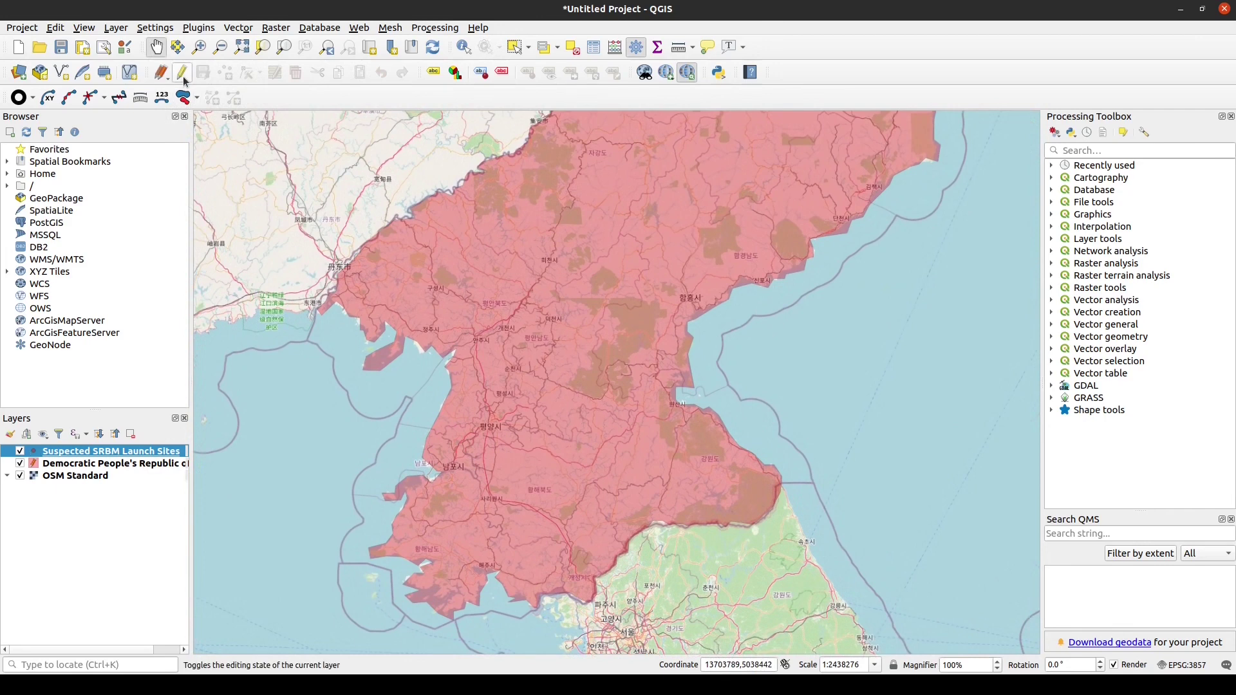
{"action": "left_click", "coordinate": [182, 74]}
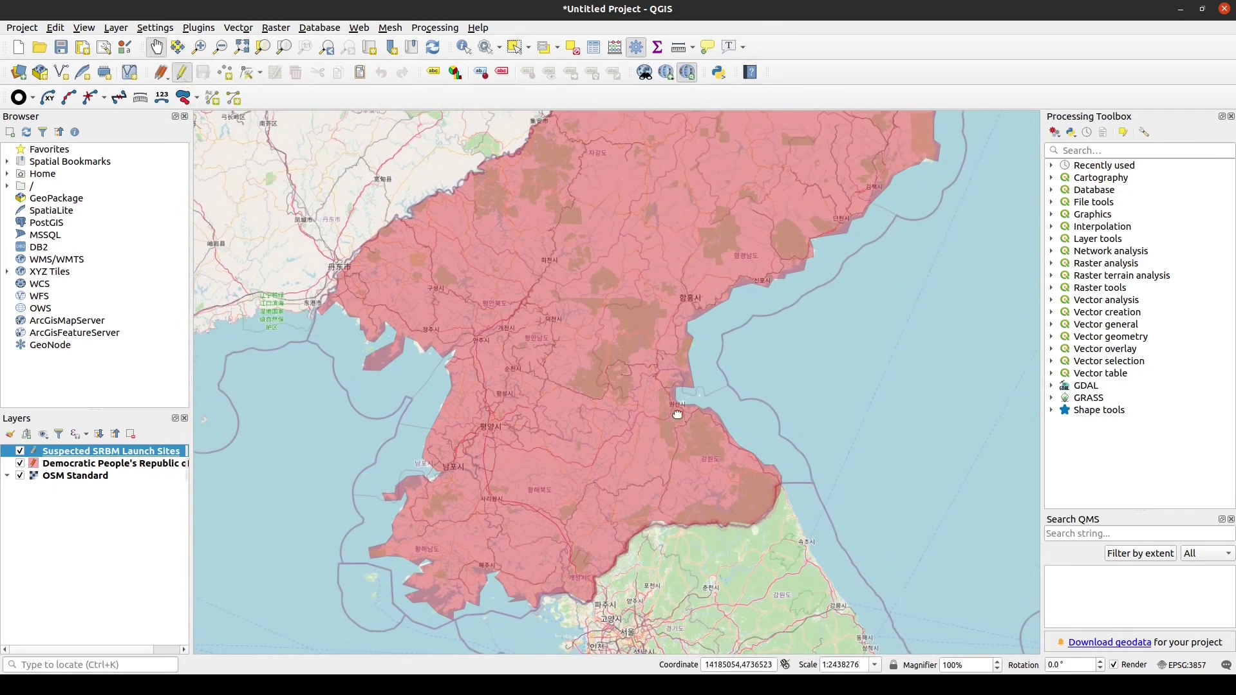
{"action": "left_click", "coordinate": [226, 72]}
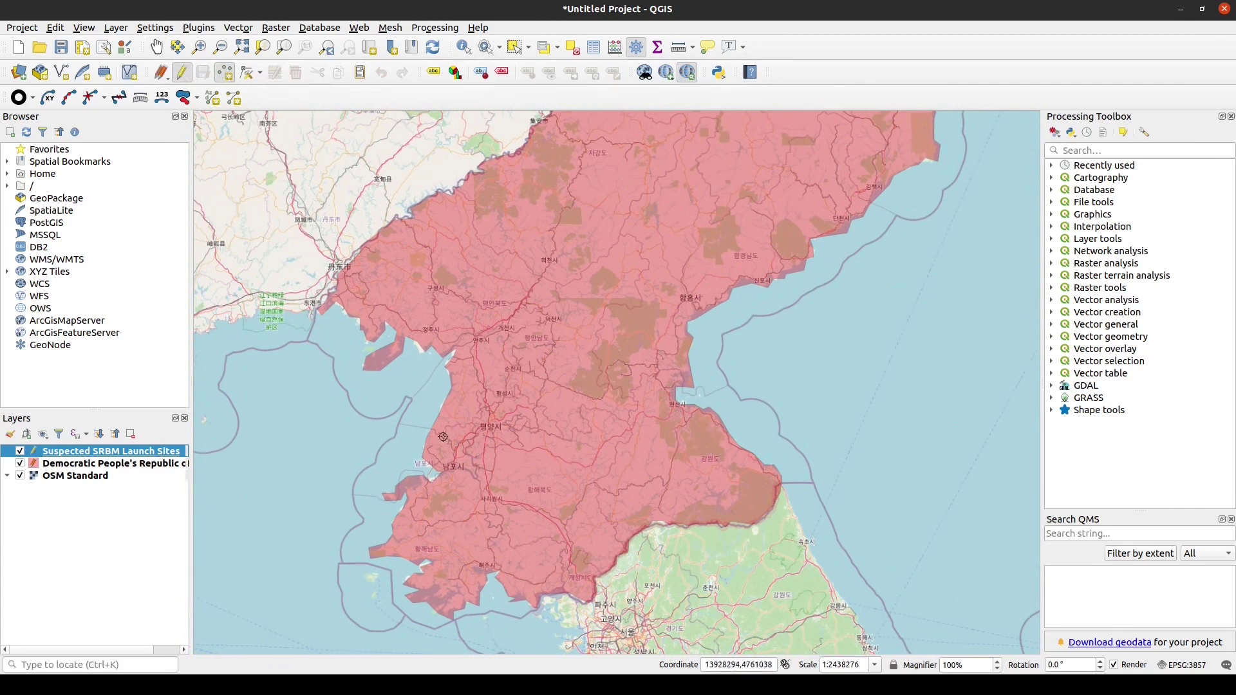
{"action": "left_click", "coordinate": [488, 500]}
{"action": "type", "text": "1"}
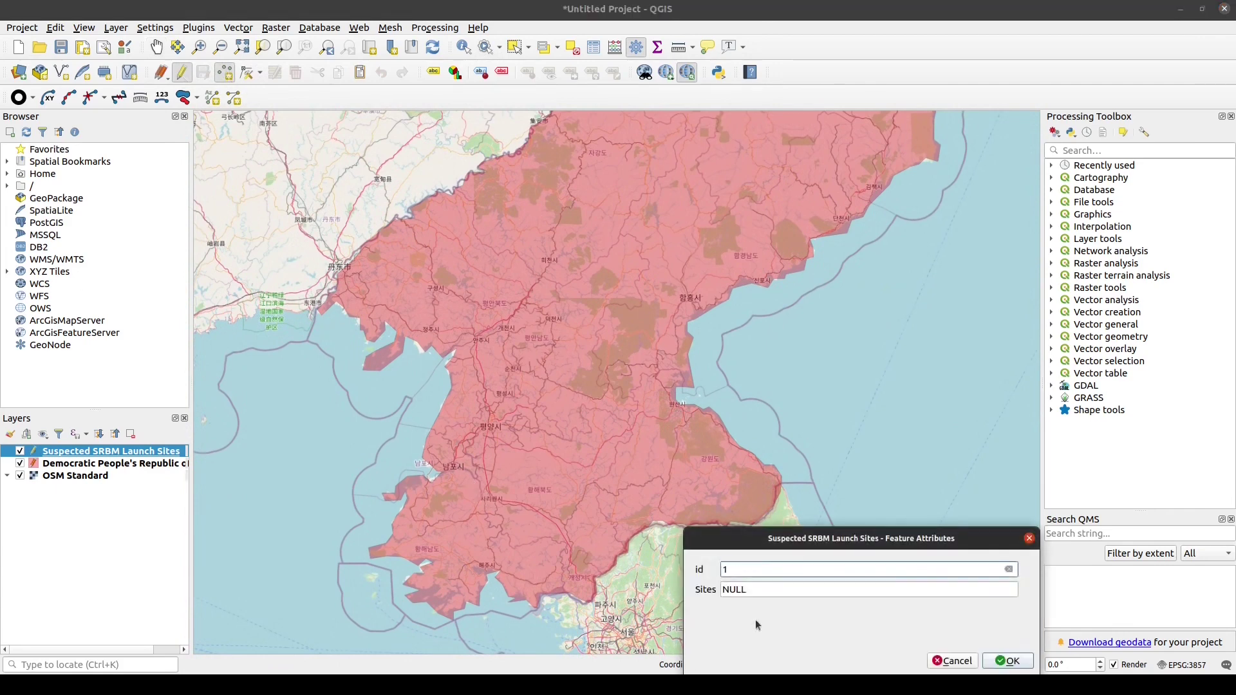
Step: Name point 1 Southern Launch Site (Sariwon) and add point 2 Eastern Launch Site (Wonsan) on the east coast
{"action": "key", "text": "Tab"}
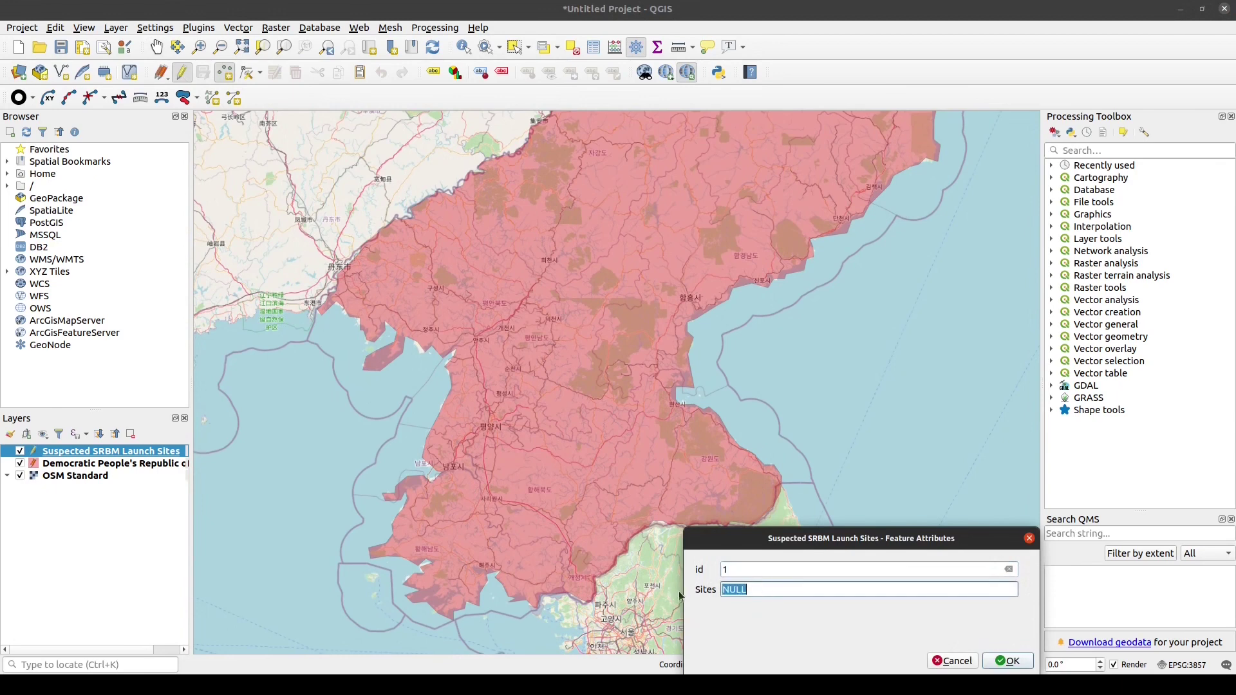
{"action": "type", "text": "Sout"}
{"action": "type", "text": "hern Launch Site (Sohae)"}
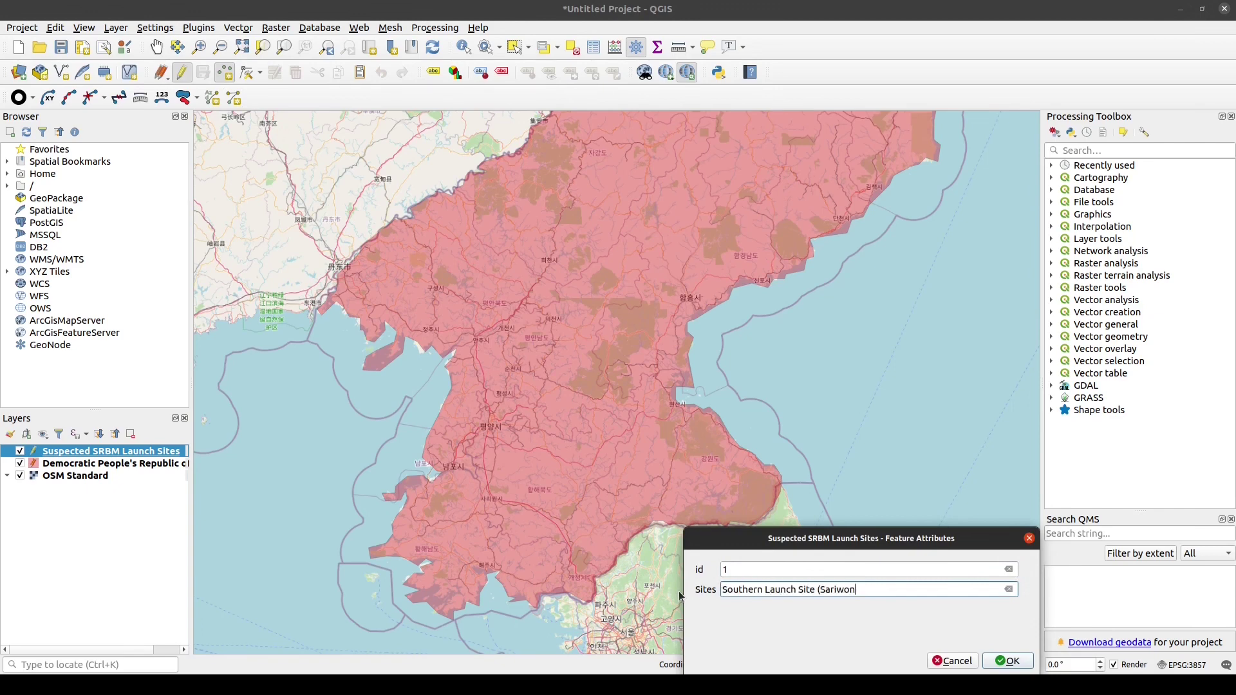
{"action": "key", "text": "Return"}
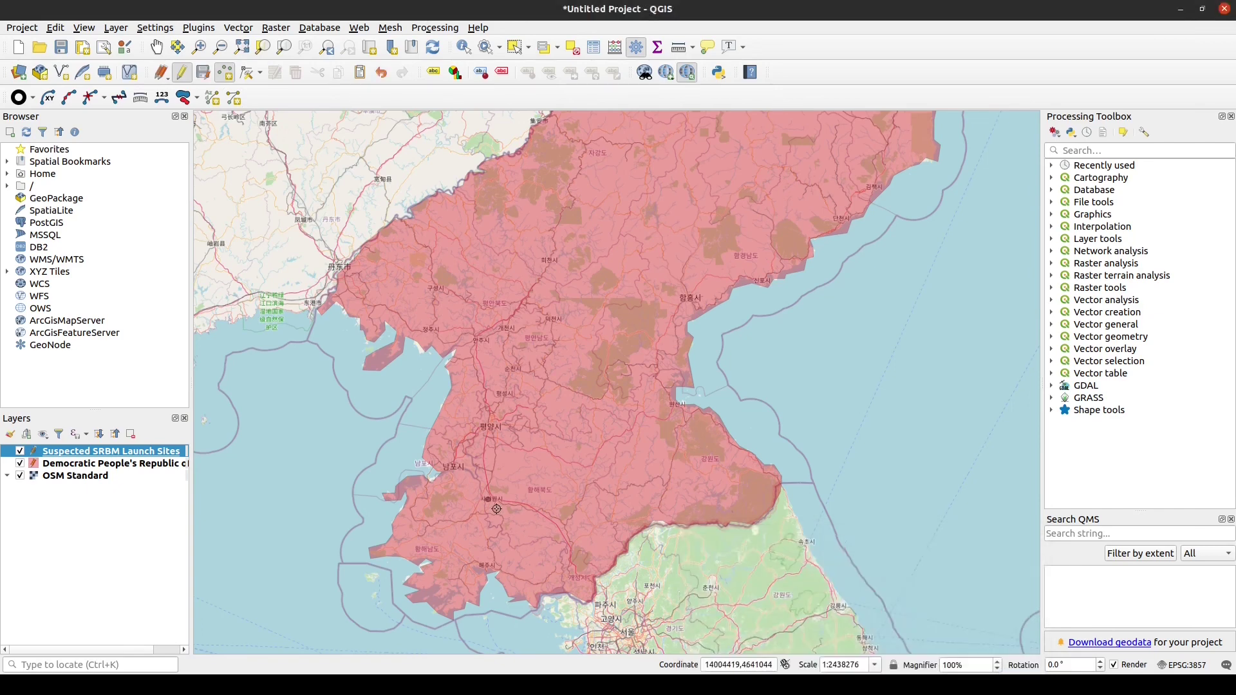
{"action": "left_click", "coordinate": [678, 404]}
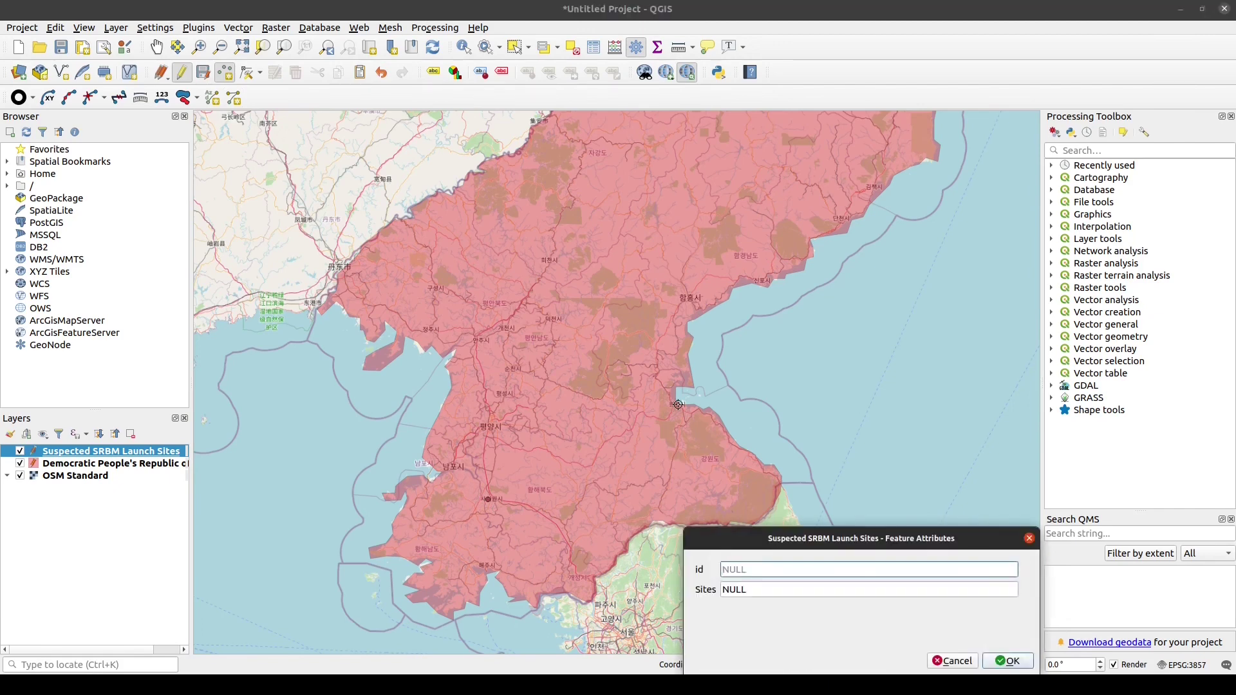
{"action": "type", "text": "2"}
{"action": "key", "text": "Tab"}
{"action": "type", "text": "Eastern L"}
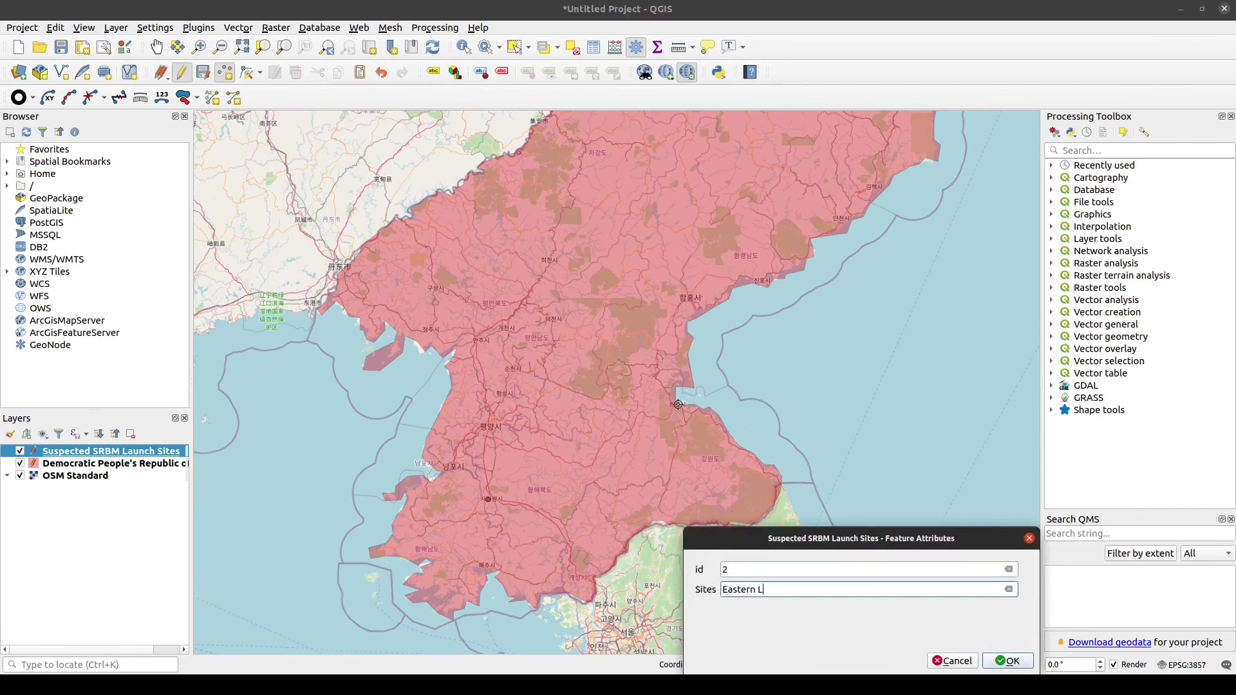
{"action": "type", "text": "aunch Site (W"}
{"action": "type", "text": "onsan)"}
{"action": "left_click", "coordinate": [995, 660]}
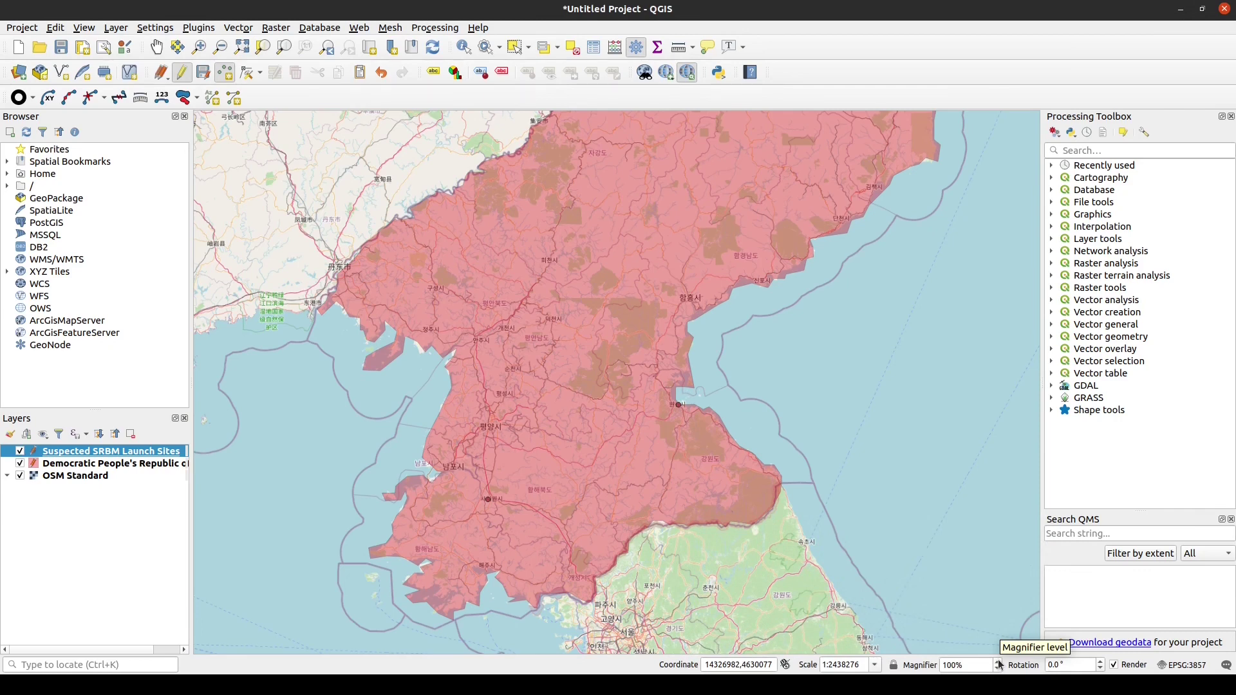
Step: Set the launch sites layer to Categorized symbology on the Sites field and classify
{"action": "double_click", "coordinate": [93, 452]}
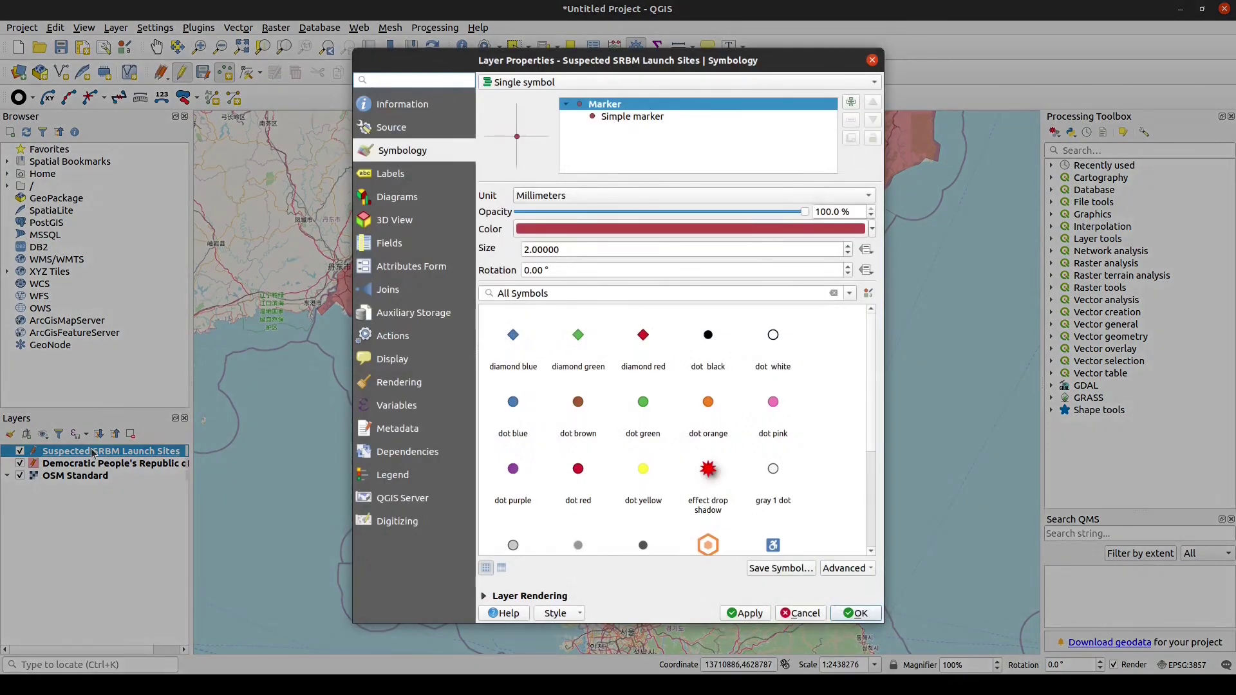
{"action": "left_click", "coordinate": [518, 83]}
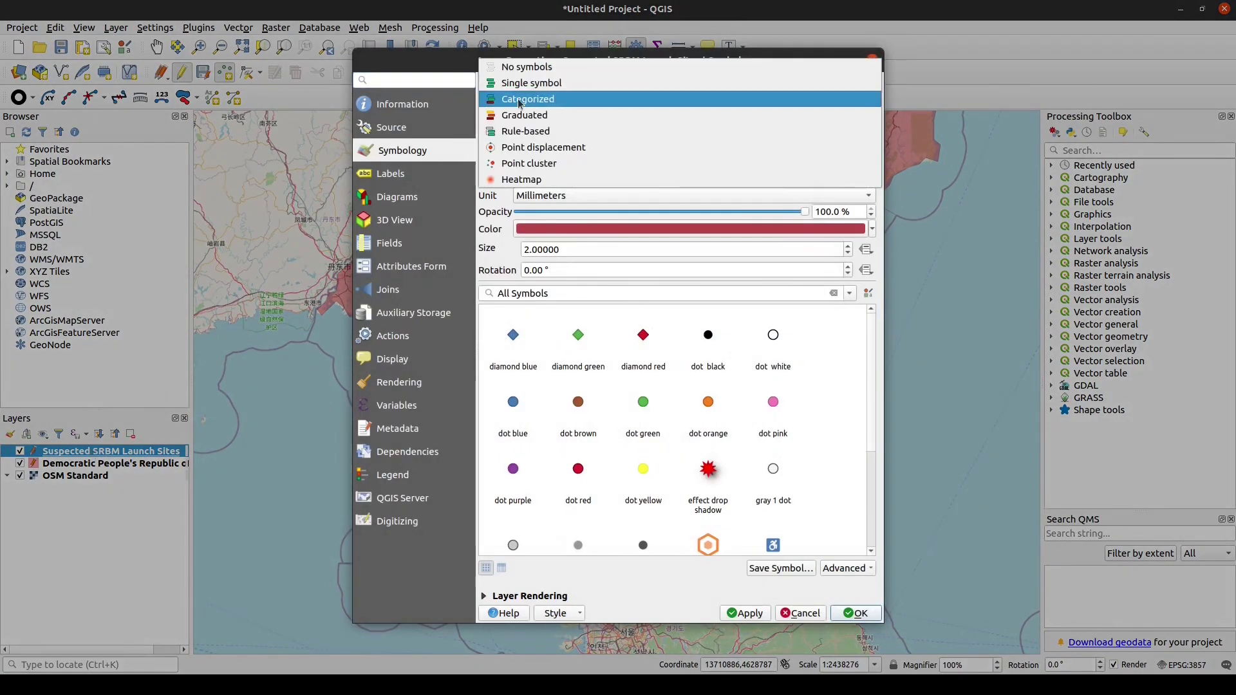
{"action": "left_click", "coordinate": [519, 99]}
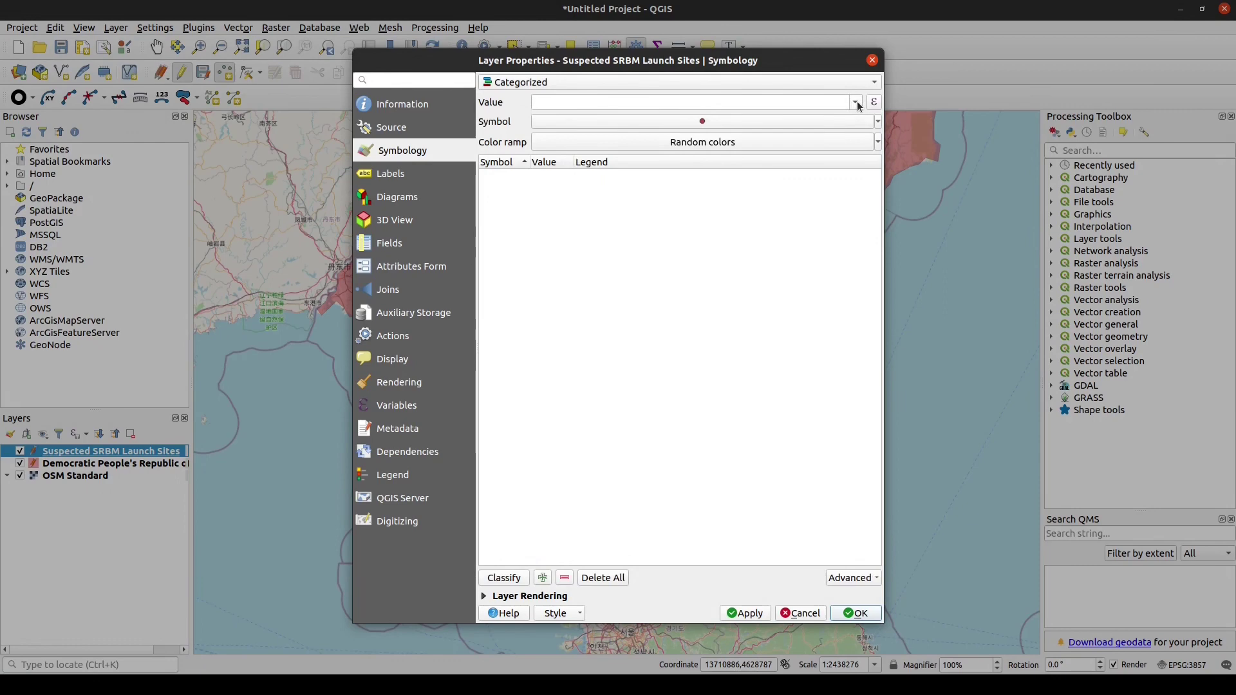
{"action": "left_click", "coordinate": [856, 102]}
{"action": "left_click", "coordinate": [820, 126]}
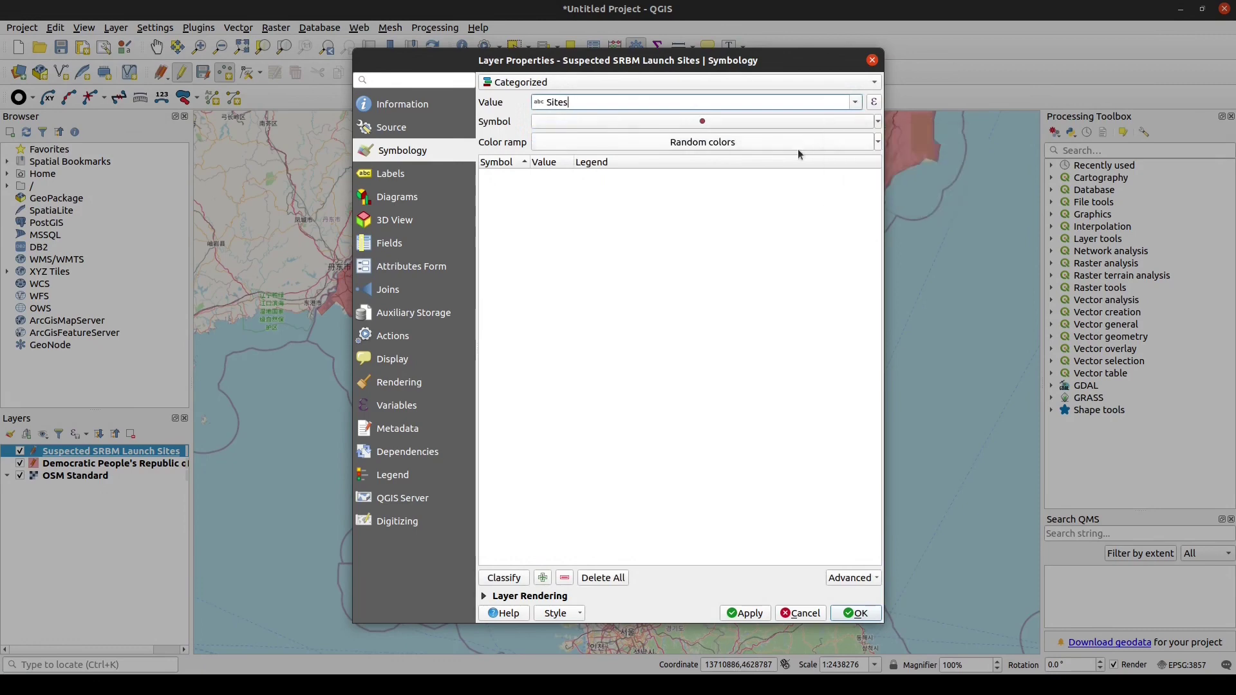
{"action": "left_click", "coordinate": [503, 579]}
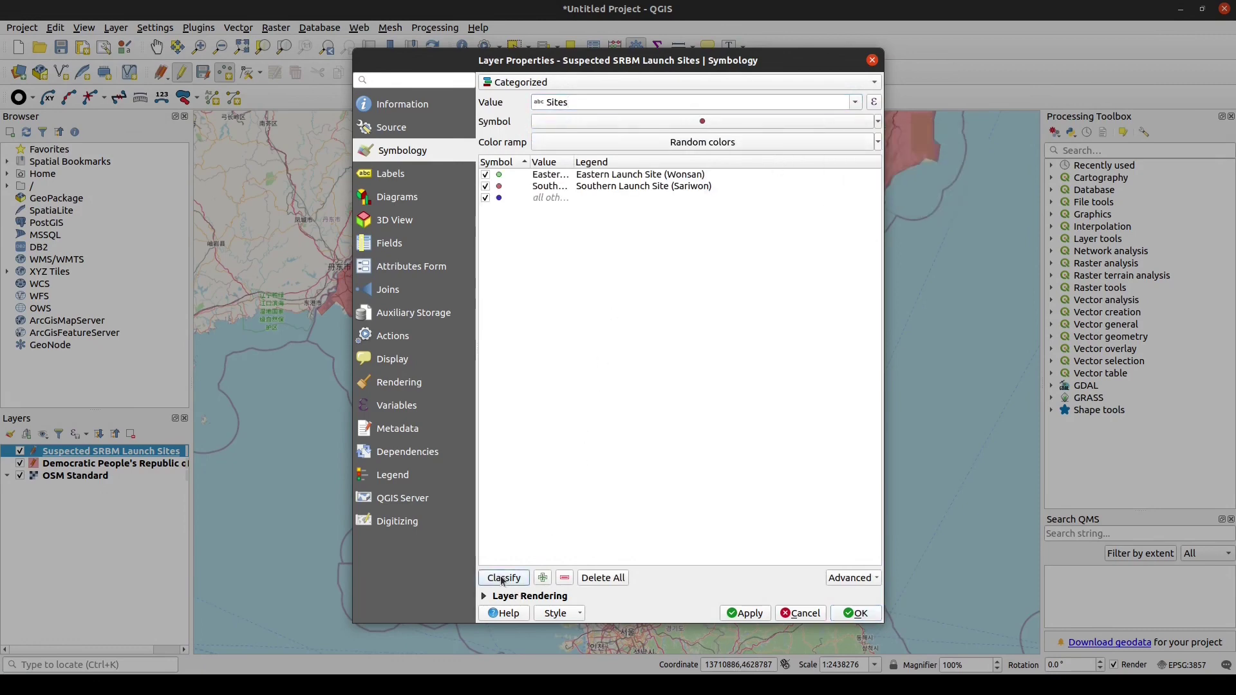
{"action": "double_click", "coordinate": [547, 176]}
Step: Give the Eastern site a black diamond marker with a white outline
{"action": "double_click", "coordinate": [498, 175]}
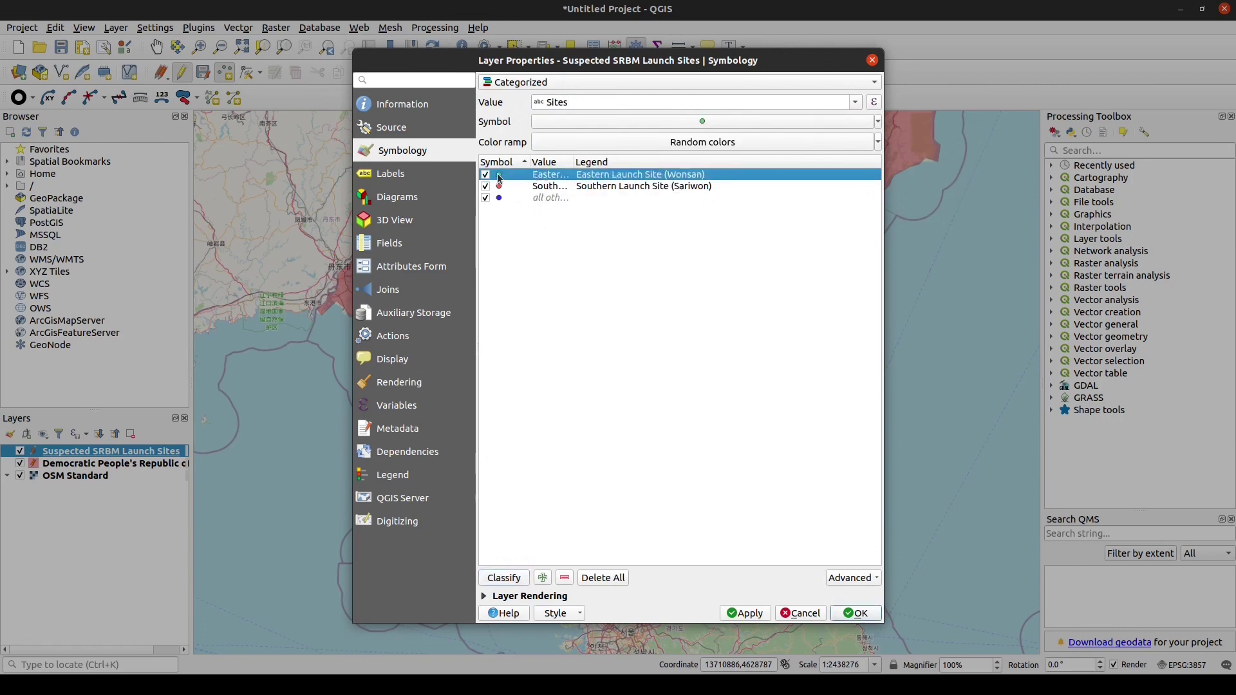
{"action": "left_click", "coordinate": [570, 398]}
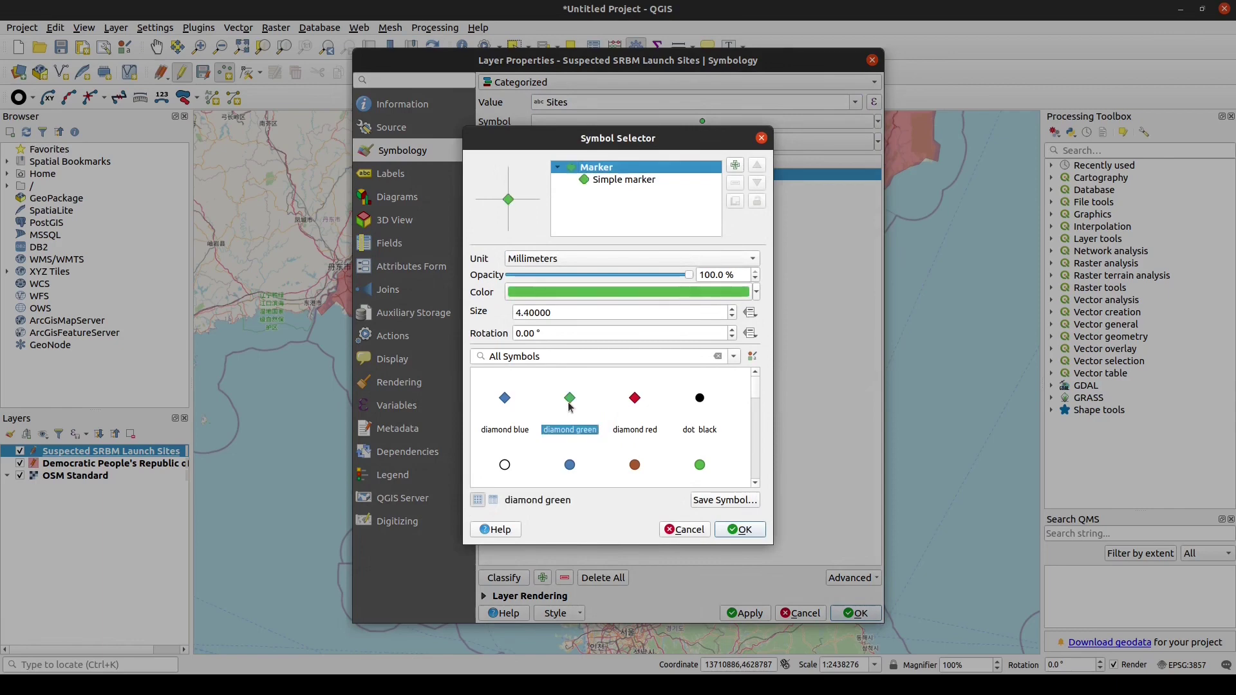
{"action": "left_click", "coordinate": [738, 293]}
{"action": "left_click_drag", "start_coordinate": [719, 278], "coordinate": [618, 278]}
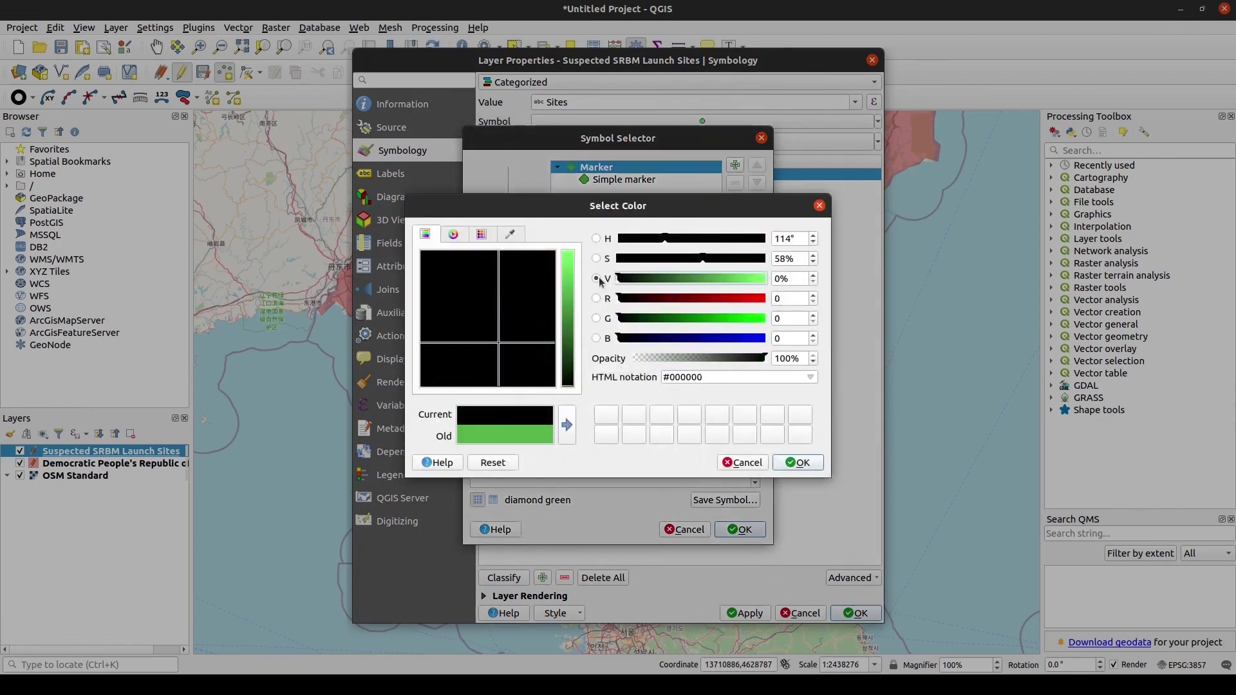
{"action": "left_click", "coordinate": [797, 462]}
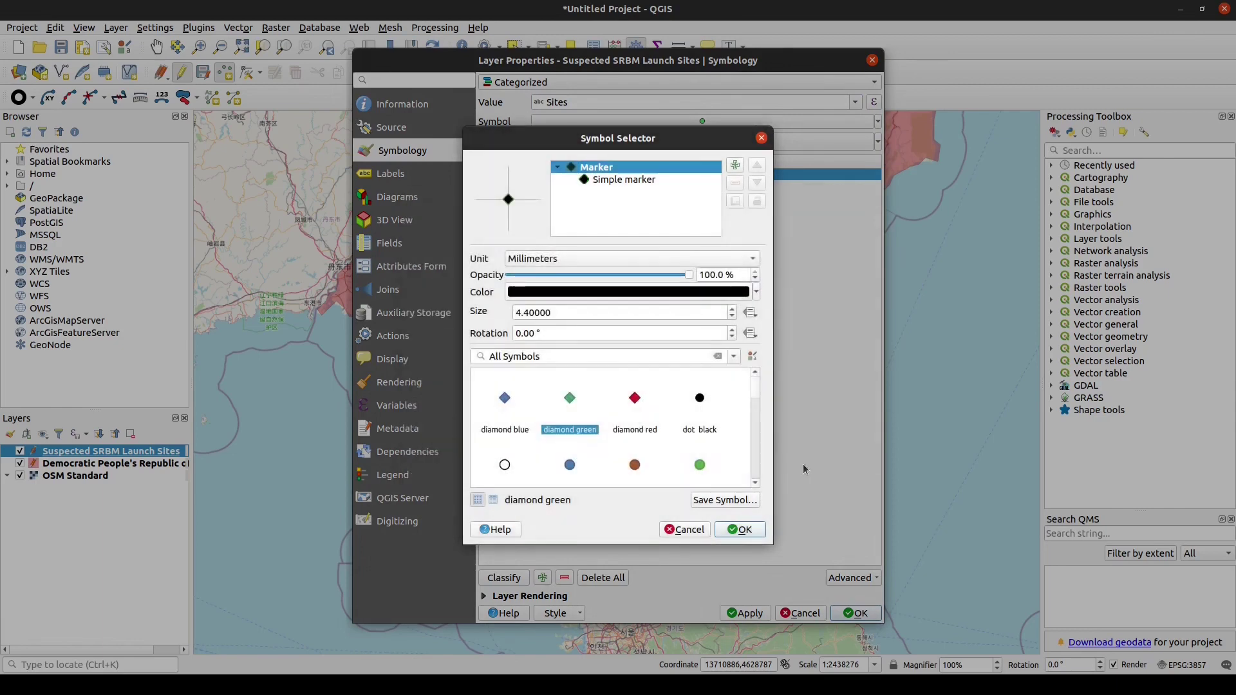
{"action": "left_click", "coordinate": [625, 180]}
{"action": "left_click", "coordinate": [716, 328]}
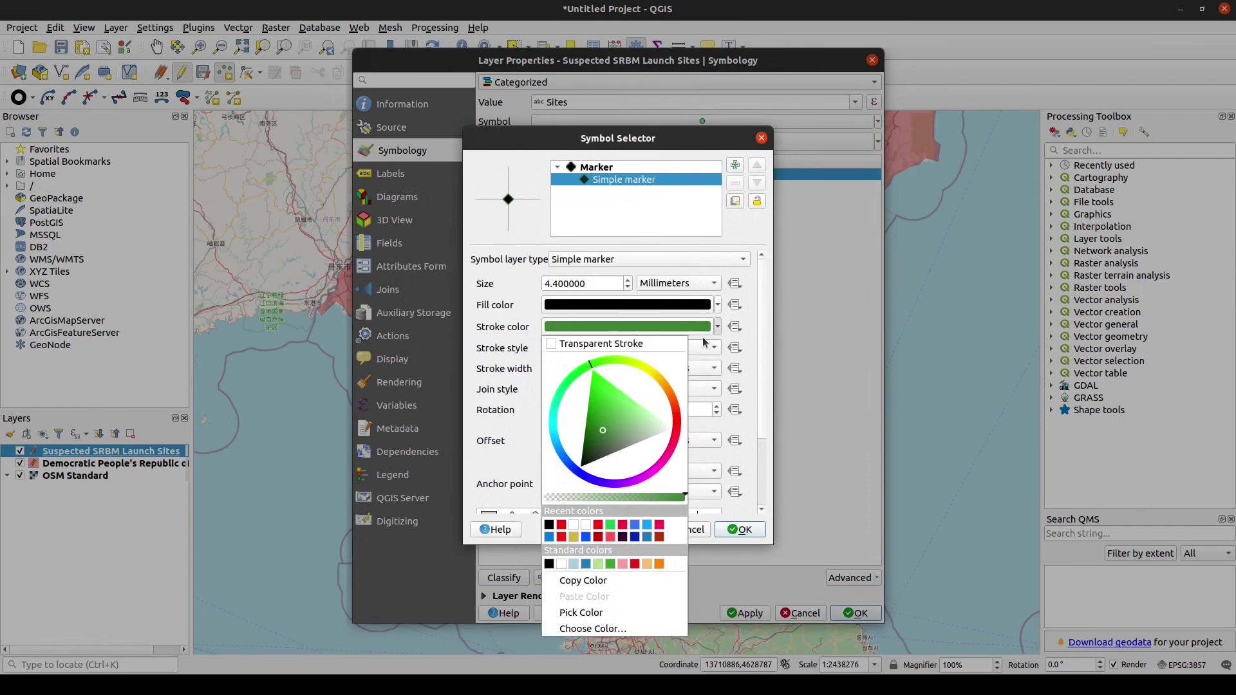
{"action": "left_click", "coordinate": [584, 520]}
{"action": "left_click", "coordinate": [734, 529]}
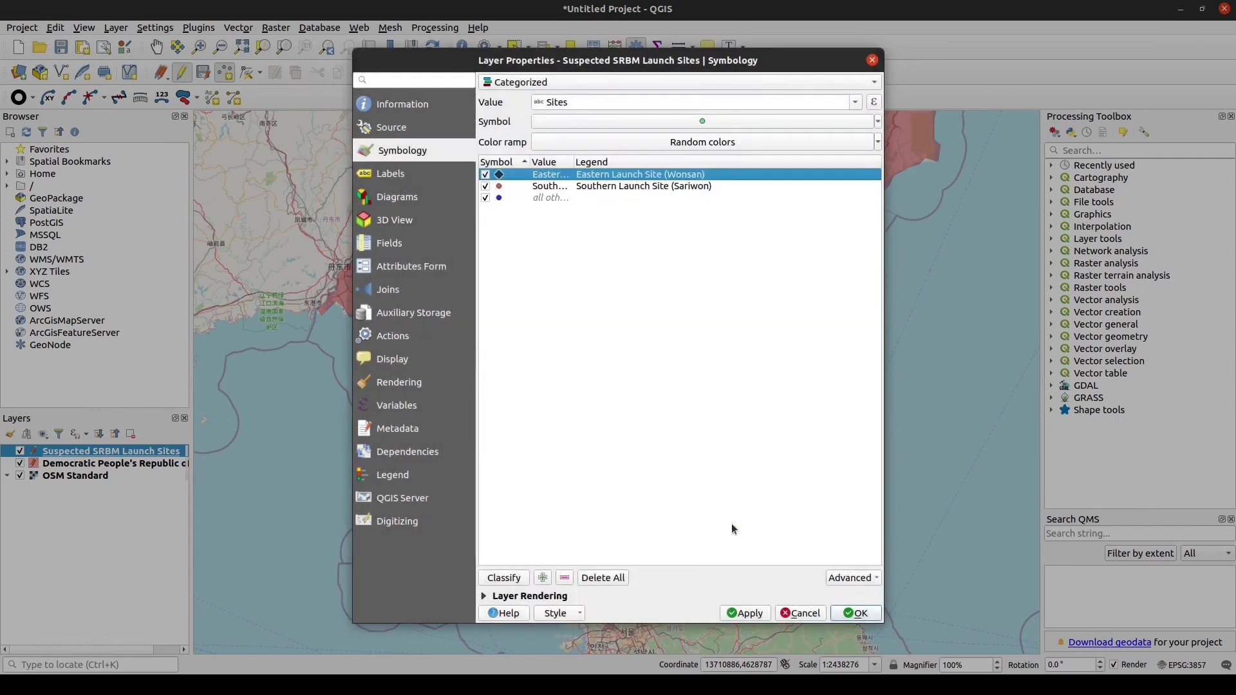
Step: Give the Southern site a black dot marker enlarged to size 5
{"action": "double_click", "coordinate": [498, 187]}
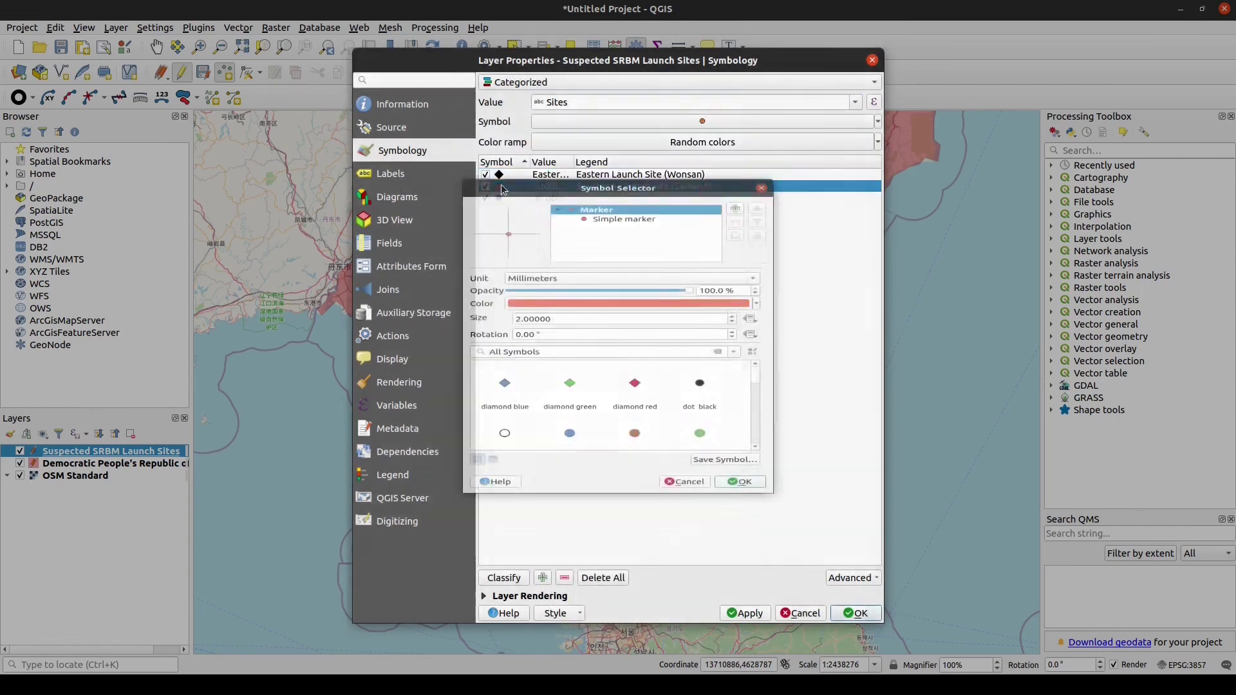
{"action": "left_click", "coordinate": [700, 398]}
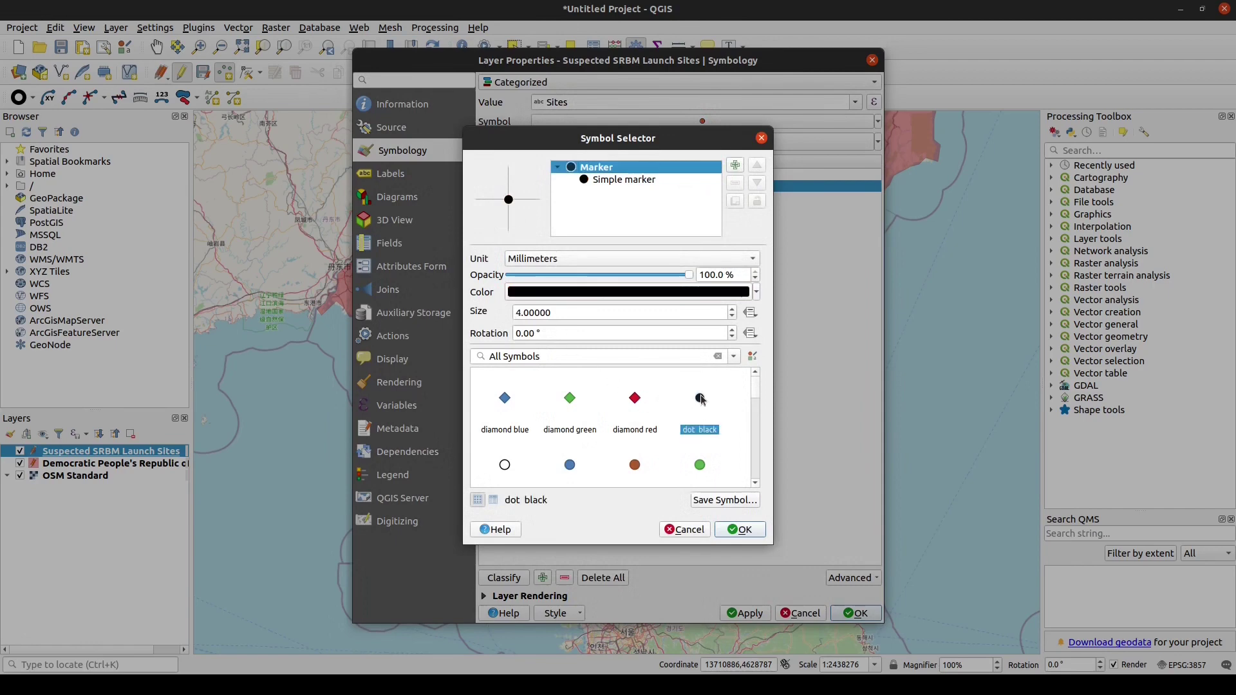
{"action": "left_click", "coordinate": [732, 308]}
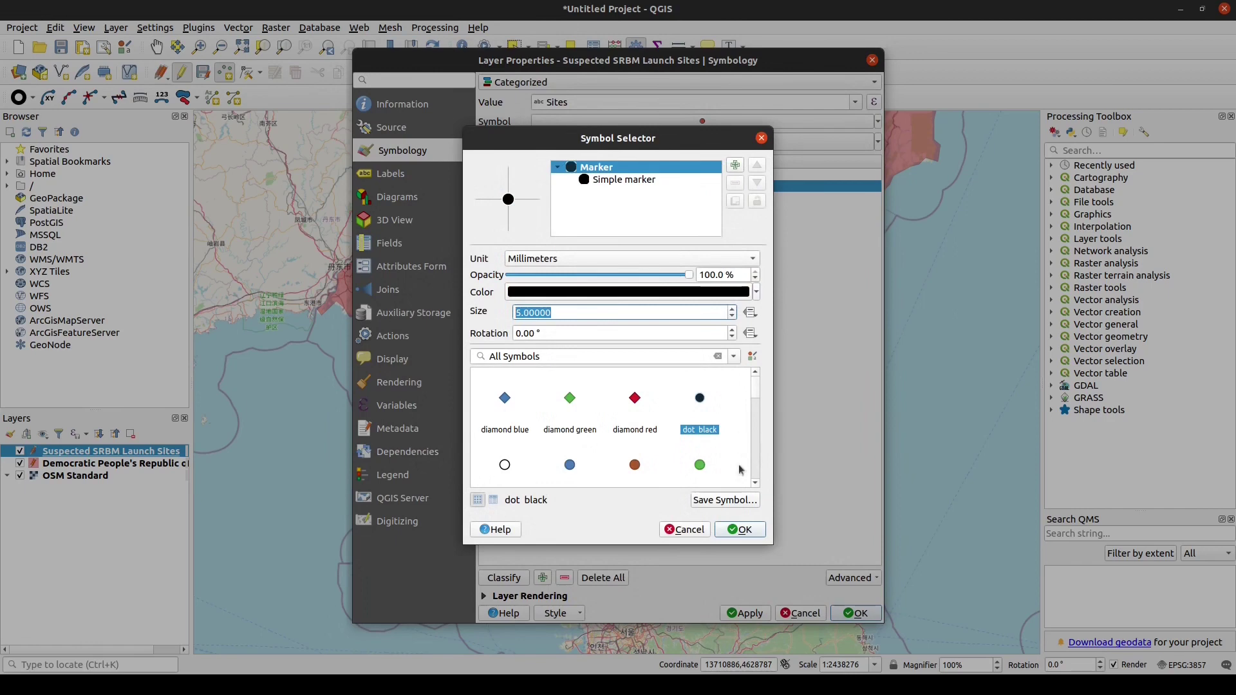
{"action": "left_click", "coordinate": [734, 530]}
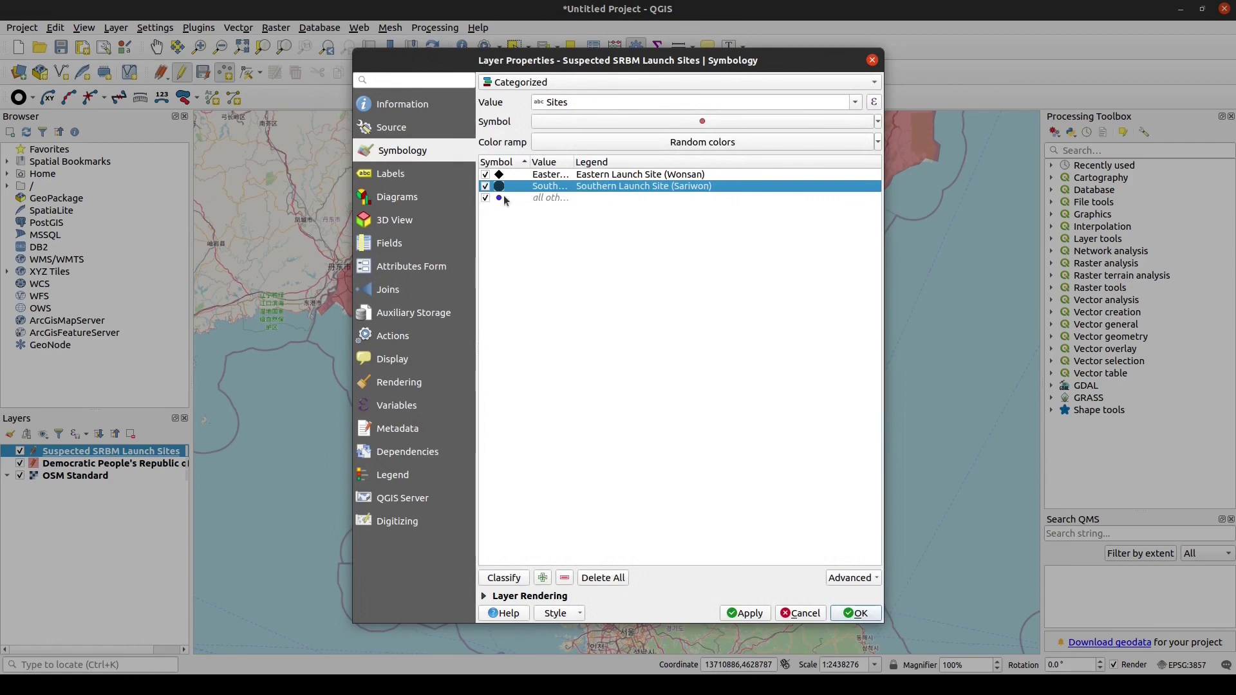
{"action": "left_click", "coordinate": [525, 198]}
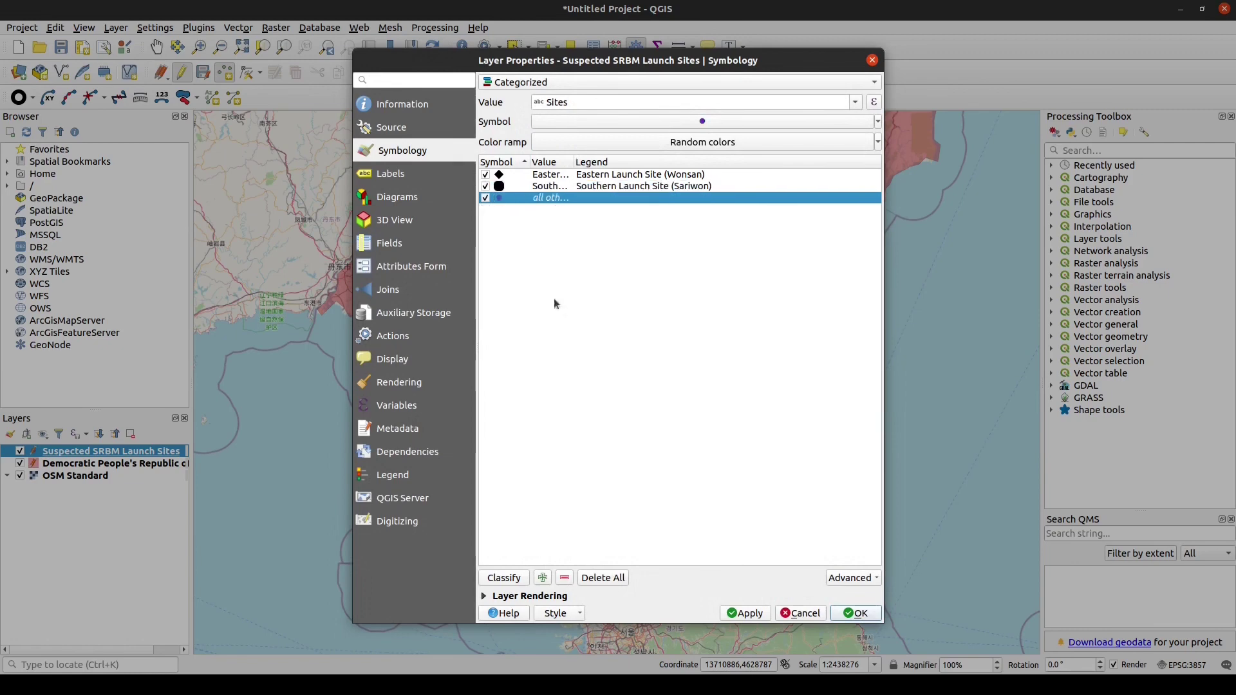
Step: Remove the all-other-values category and apply the categorized styling to the map
{"action": "left_click", "coordinate": [564, 577]}
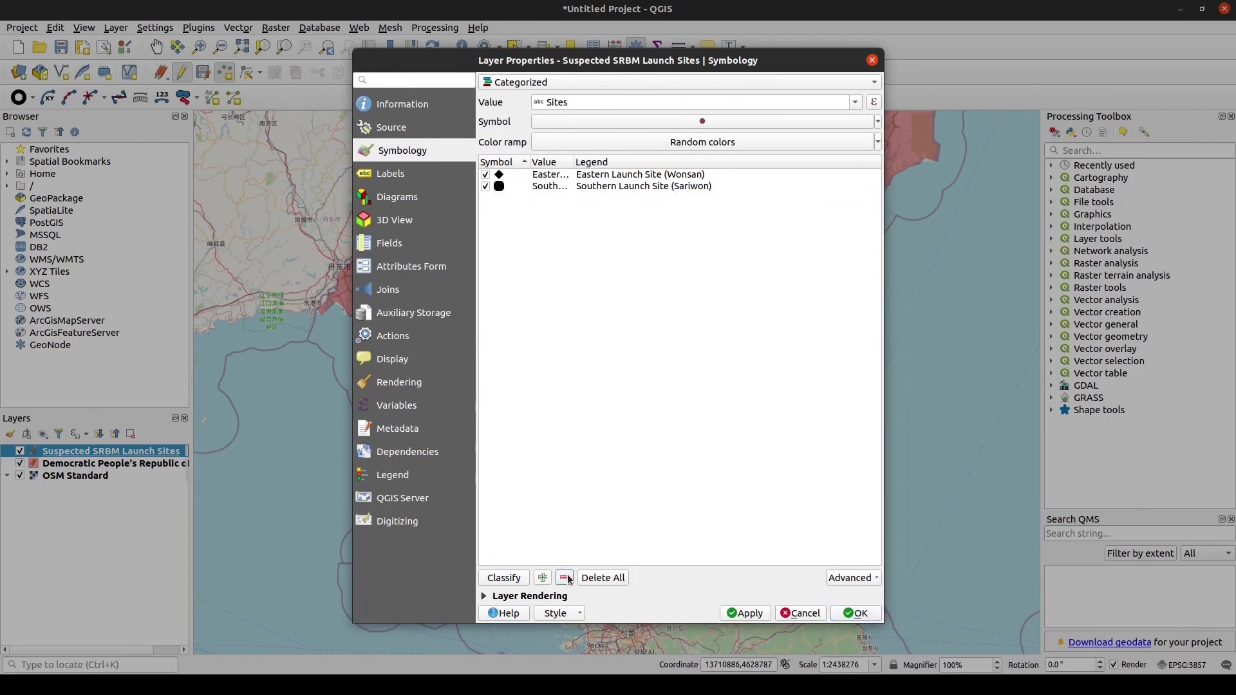
{"action": "left_click", "coordinate": [742, 614]}
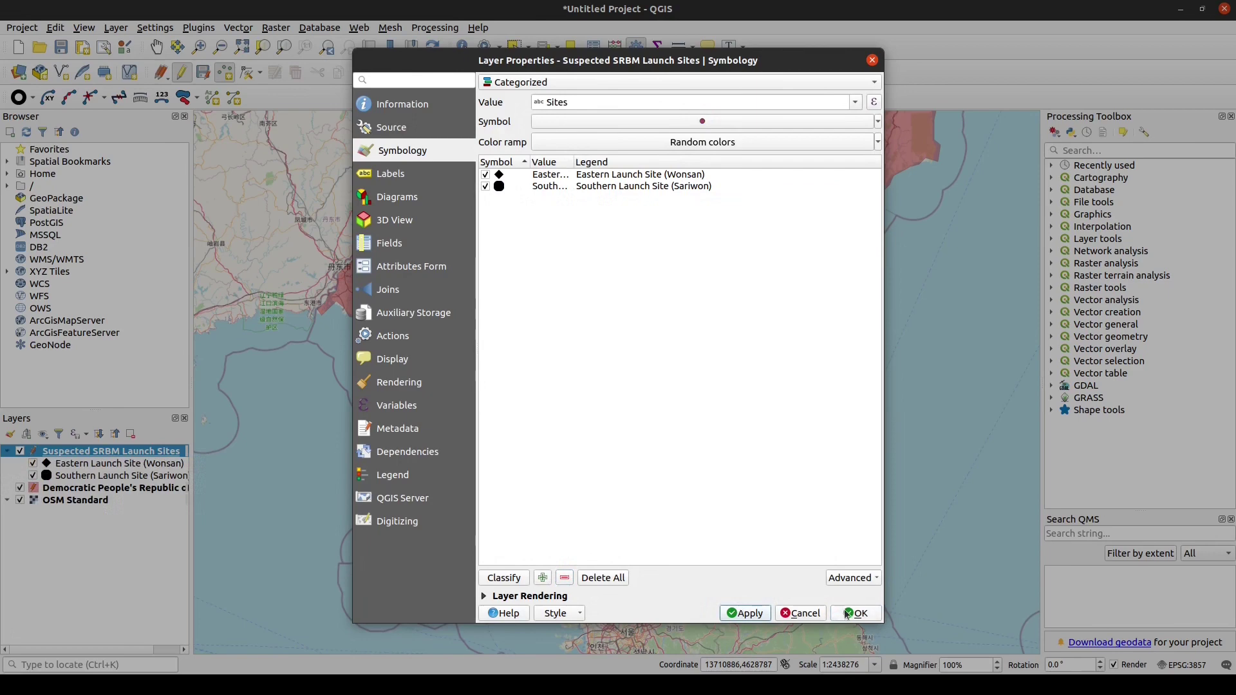
{"action": "left_click", "coordinate": [847, 612]}
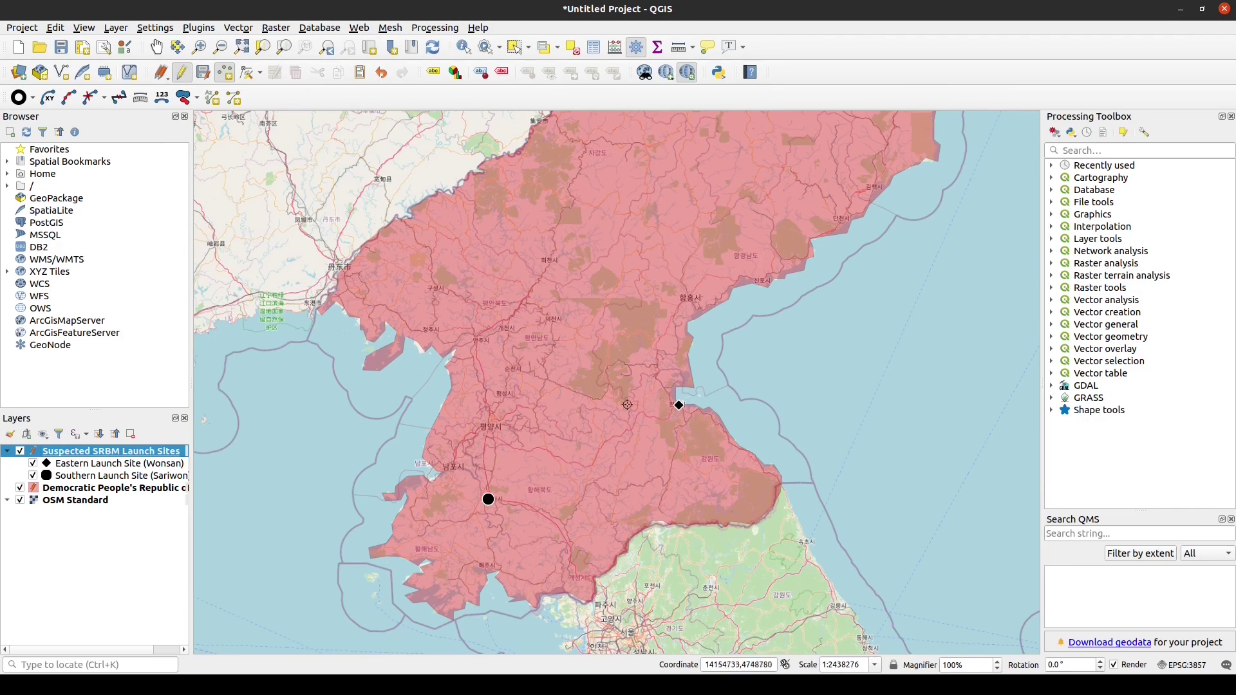
Step: Raise the Eastern Launch Site diamond marker to size 5 and select the launch sites layer
{"action": "double_click", "coordinate": [47, 464]}
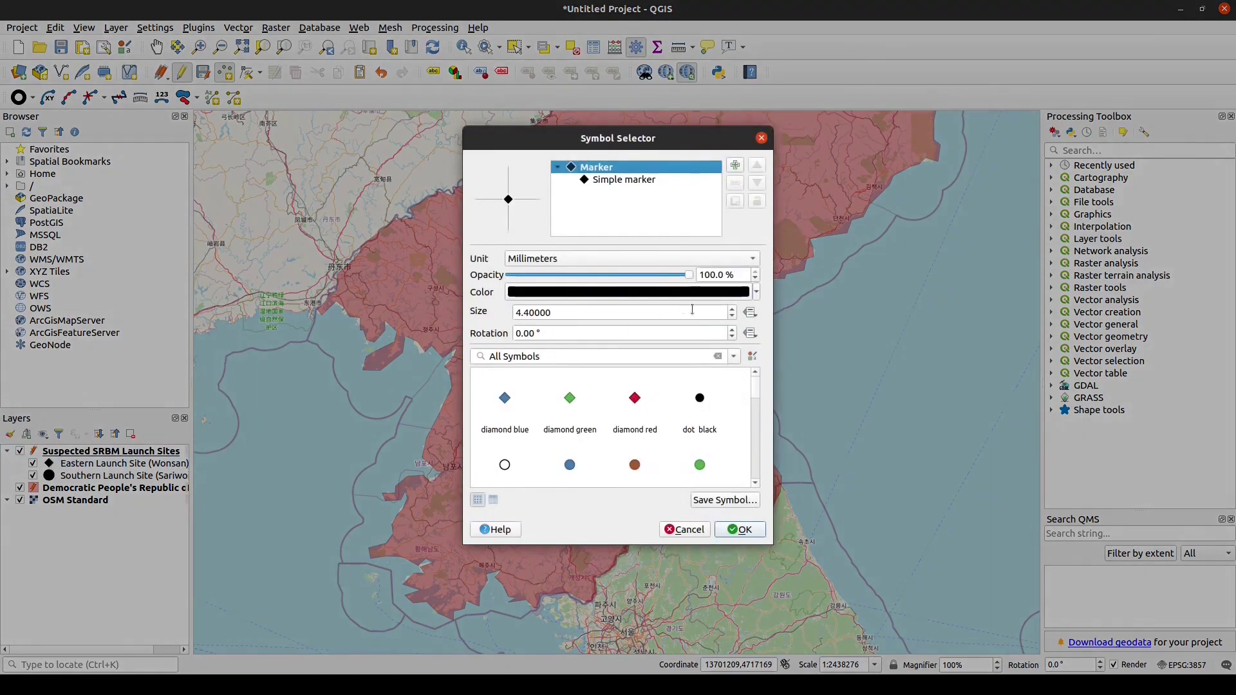
{"action": "left_click", "coordinate": [732, 310]}
{"action": "left_click", "coordinate": [732, 310]}
{"action": "left_click", "coordinate": [731, 310]}
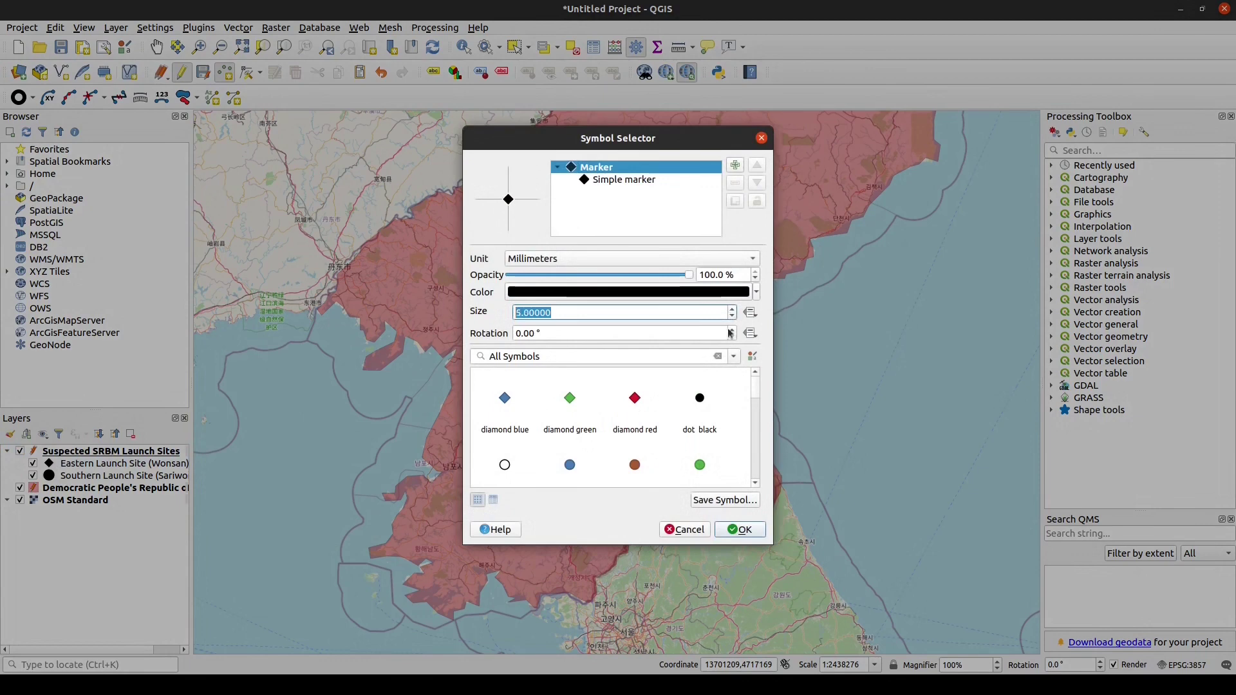
{"action": "left_click", "coordinate": [741, 529]}
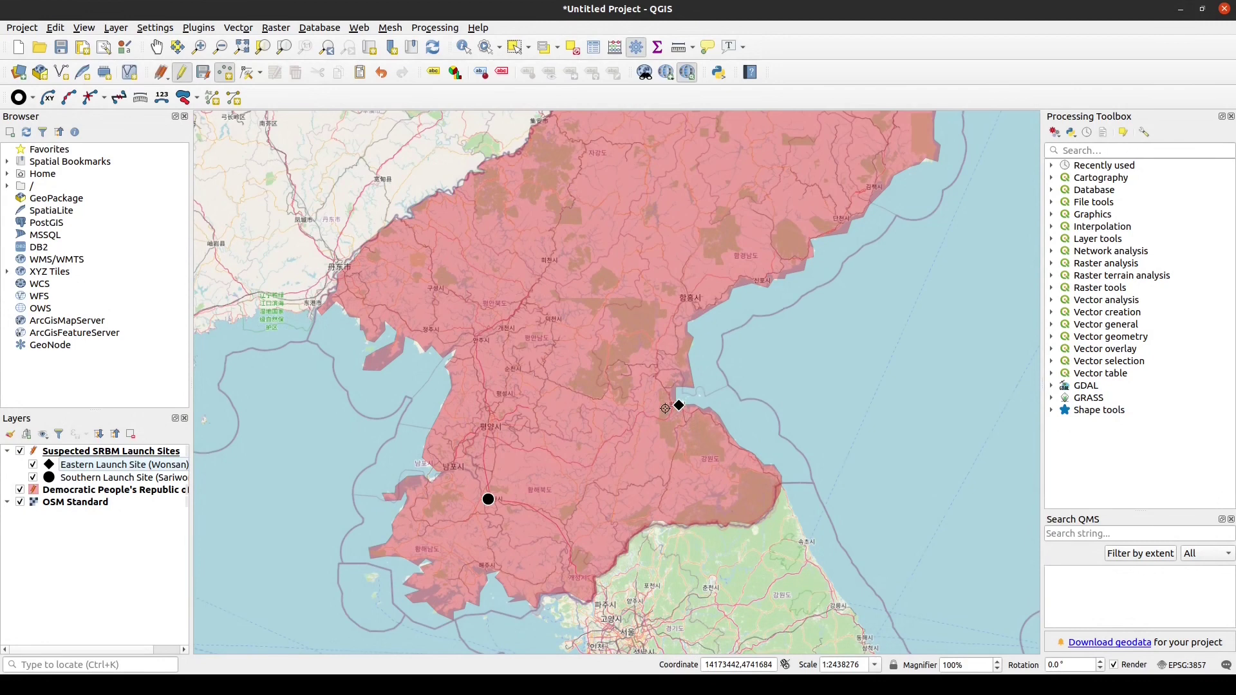
{"action": "left_click", "coordinate": [163, 452]}
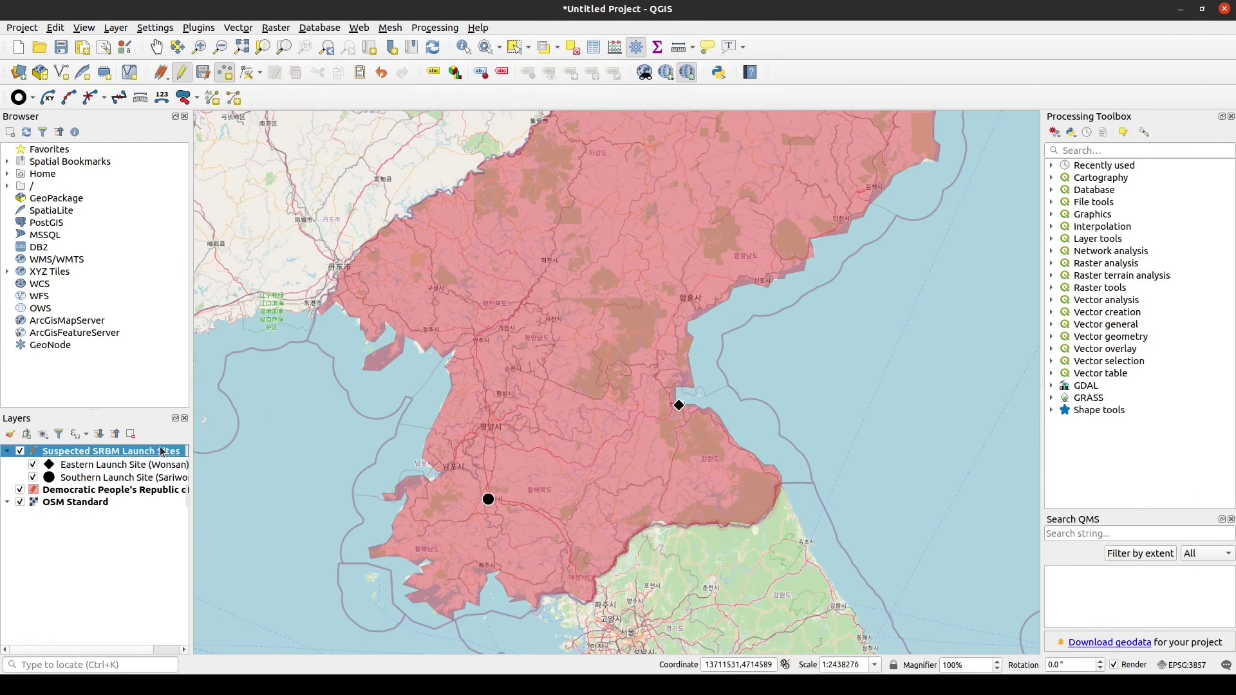
Step: Open Create ellipse under Shape tools > Geodesic vector creation for the launch sites layer
{"action": "left_click", "coordinate": [1054, 413]}
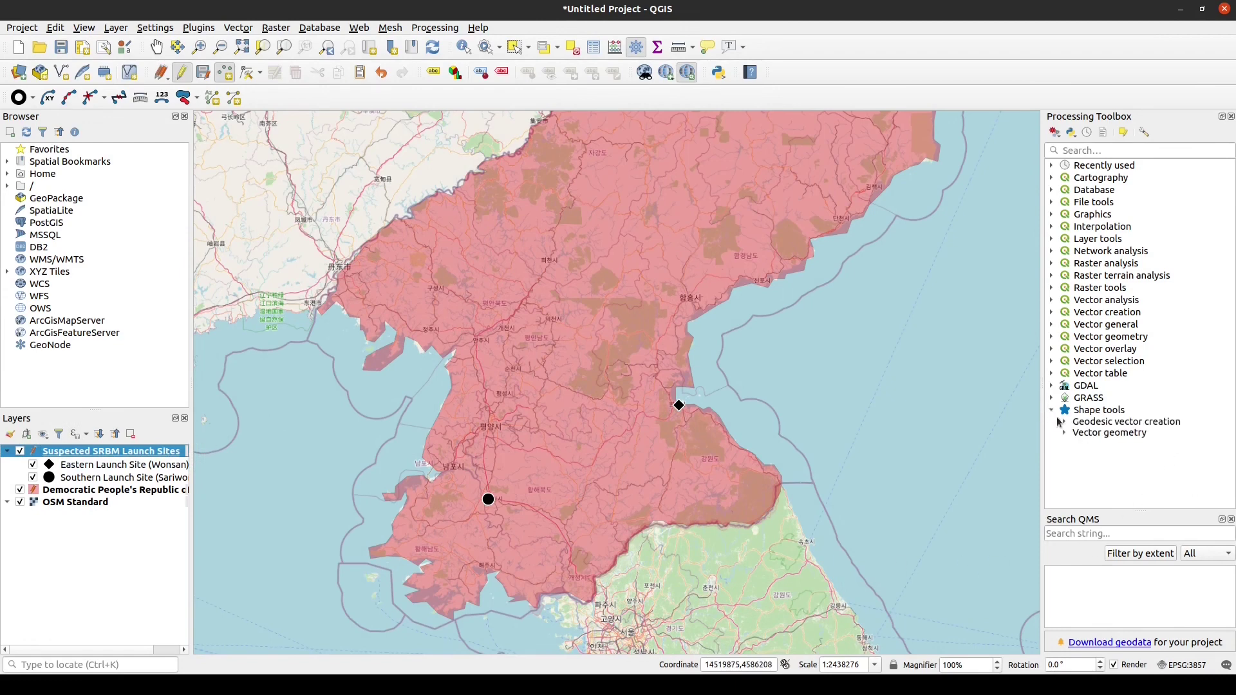
{"action": "left_click", "coordinate": [1062, 422]}
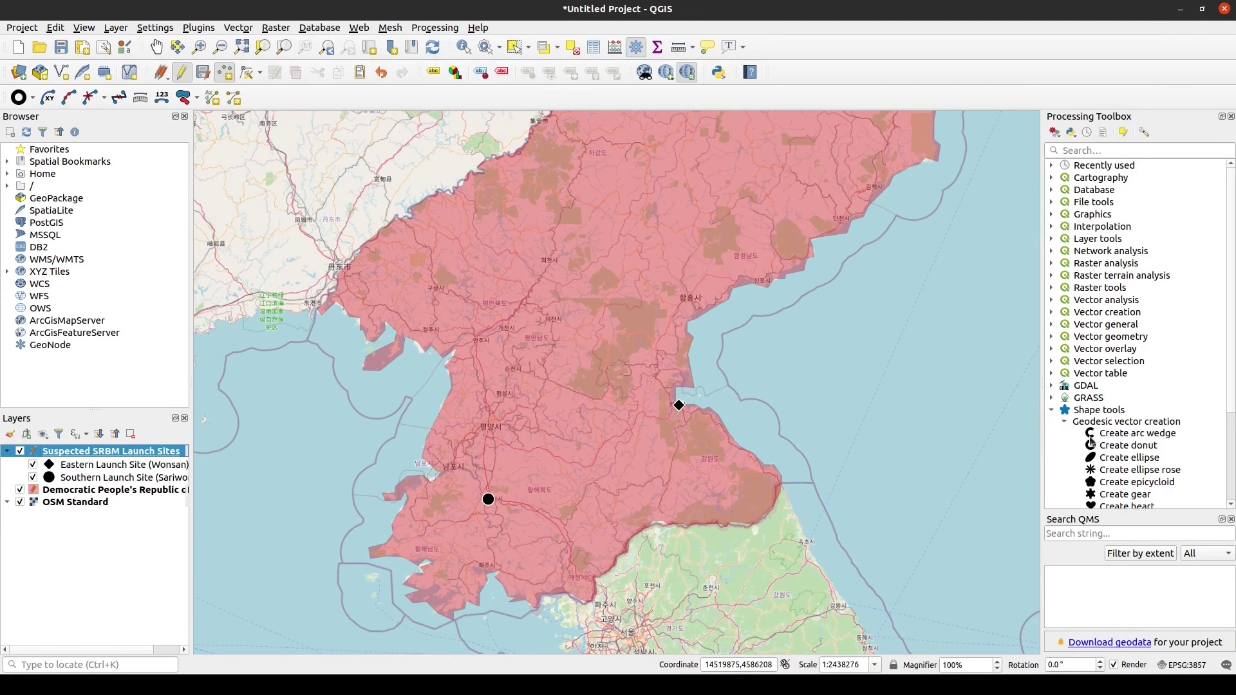
{"action": "double_click", "coordinate": [1106, 459]}
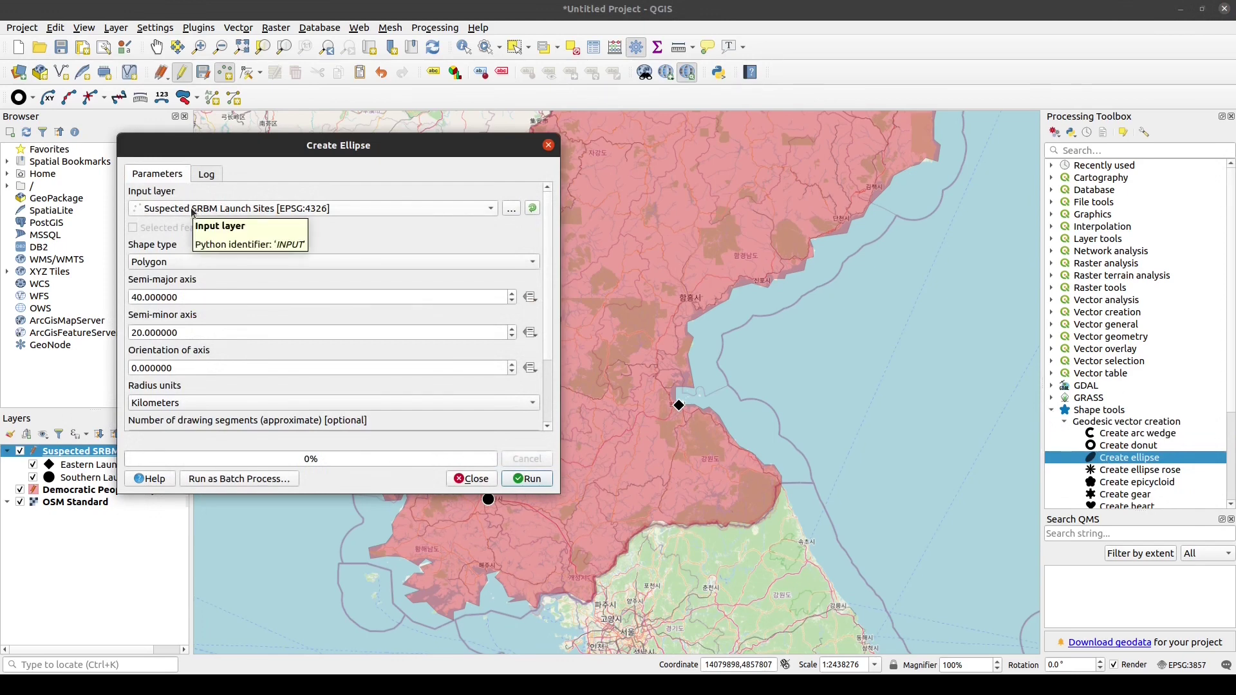
Step: Set semi-major and semi-minor axes to 250 kilometers and run to create the range circles
{"action": "left_click_drag", "start_coordinate": [178, 296], "coordinate": [119, 293]}
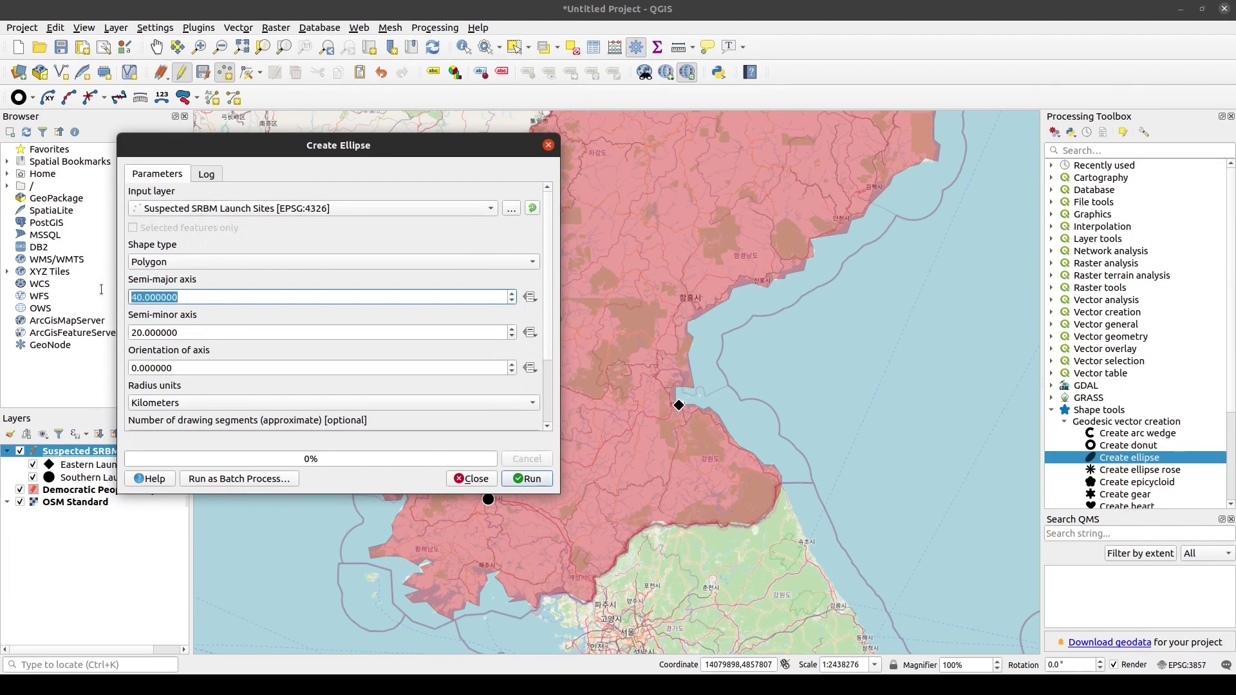
{"action": "type", "text": "25"}
{"action": "type", "text": "0"}
{"action": "left_click_drag", "start_coordinate": [178, 332], "coordinate": [111, 330]}
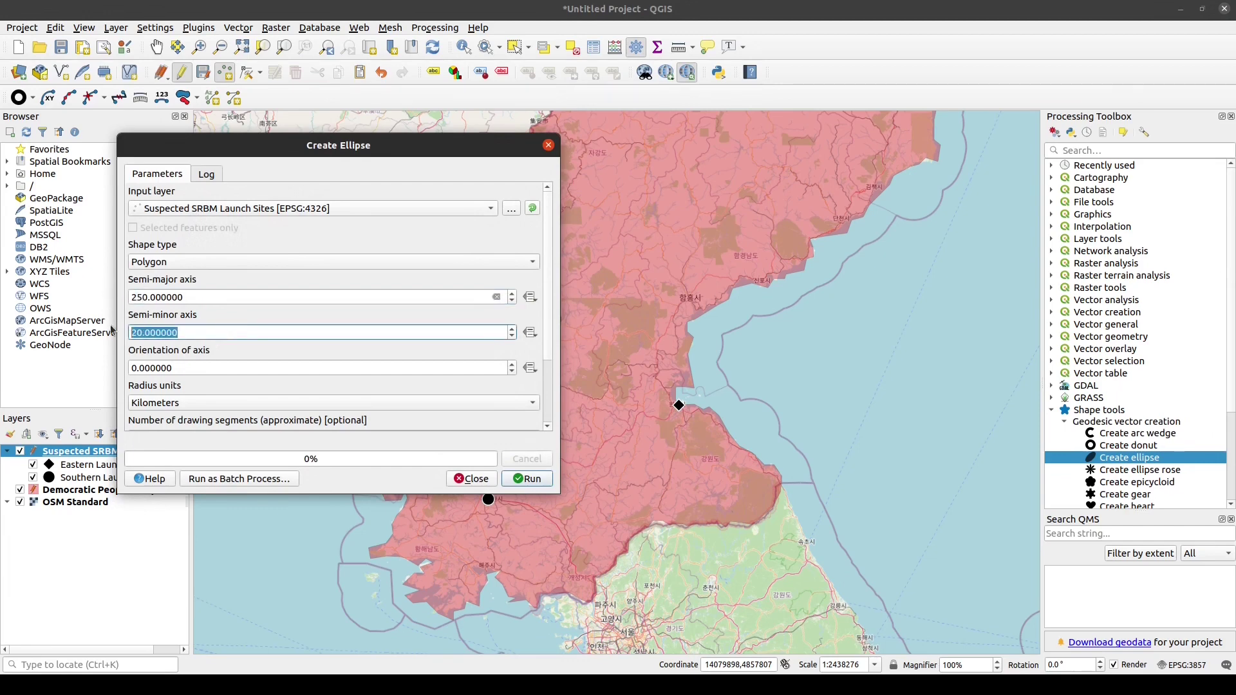
{"action": "type", "text": "250"}
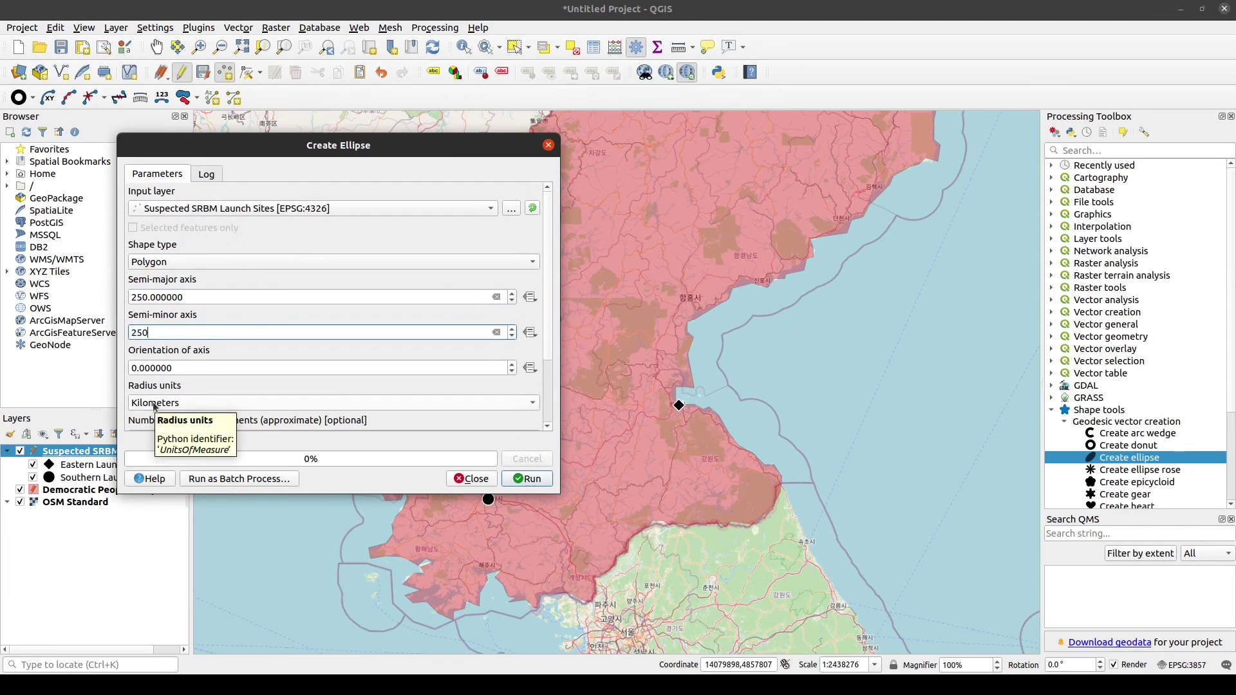
{"action": "left_click", "coordinate": [526, 480]}
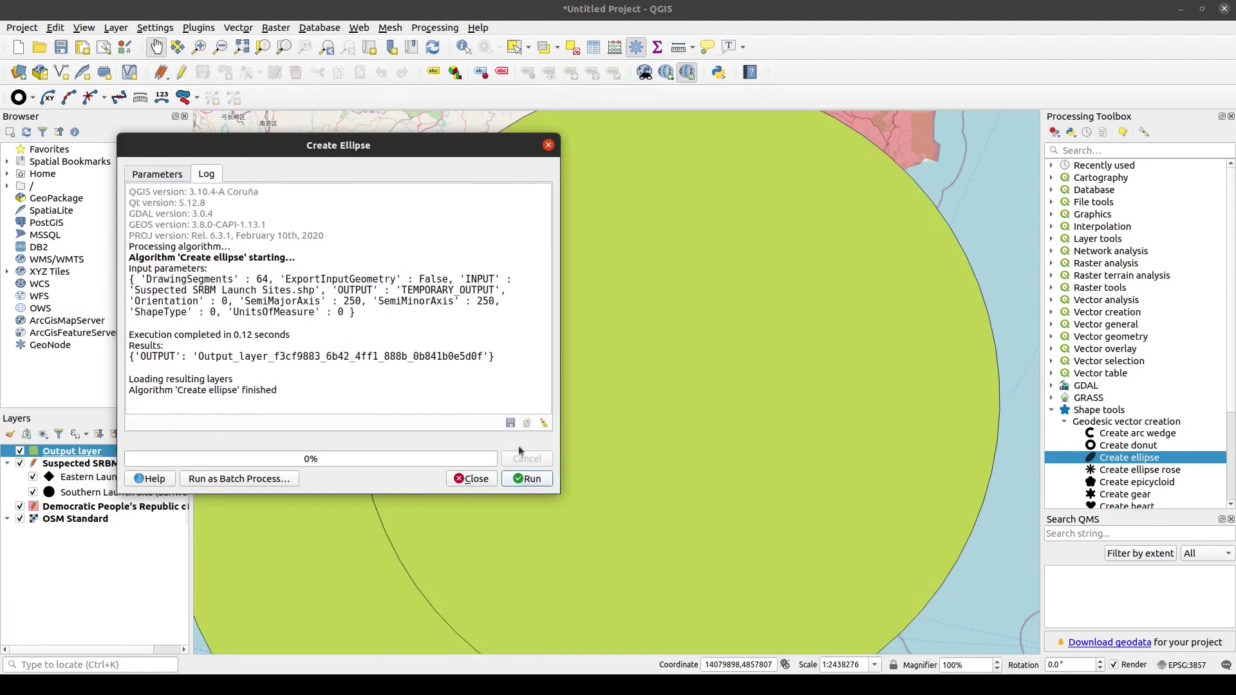
Step: Close the ellipse tool, zoom out to both circles and open the Output layer's properties
{"action": "left_click", "coordinate": [548, 145]}
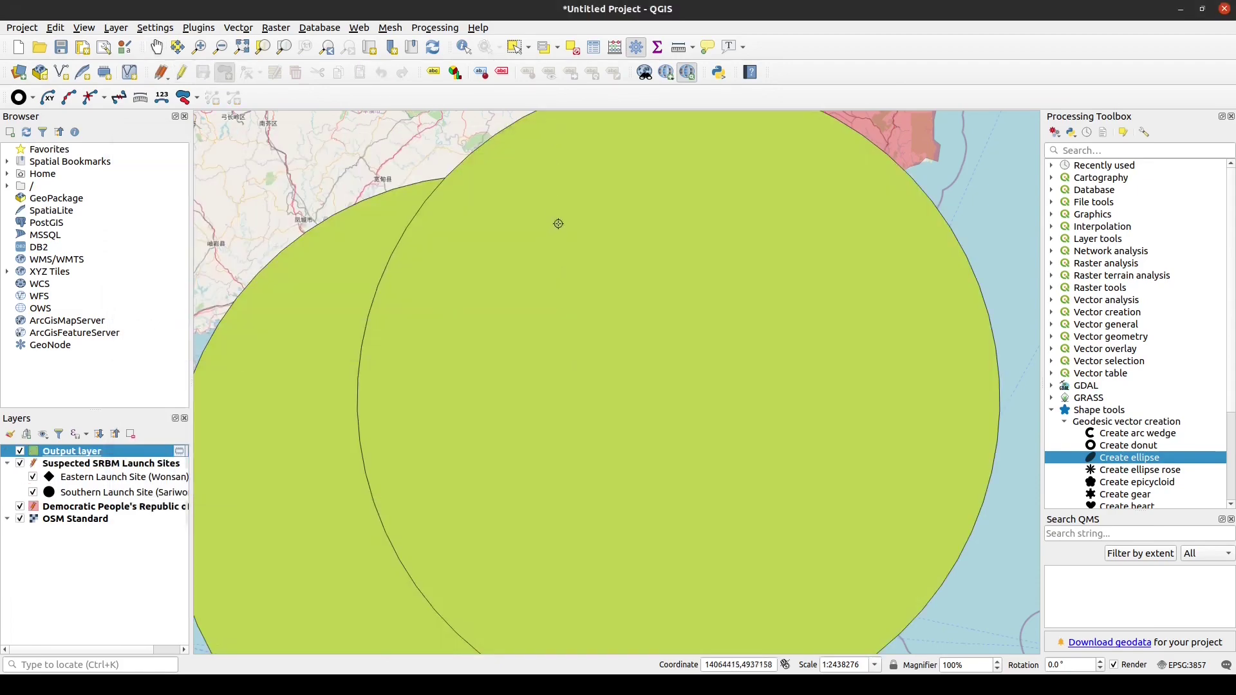
{"action": "scroll", "coordinate": [565, 292], "scroll_direction": "down", "scroll_amount": 2}
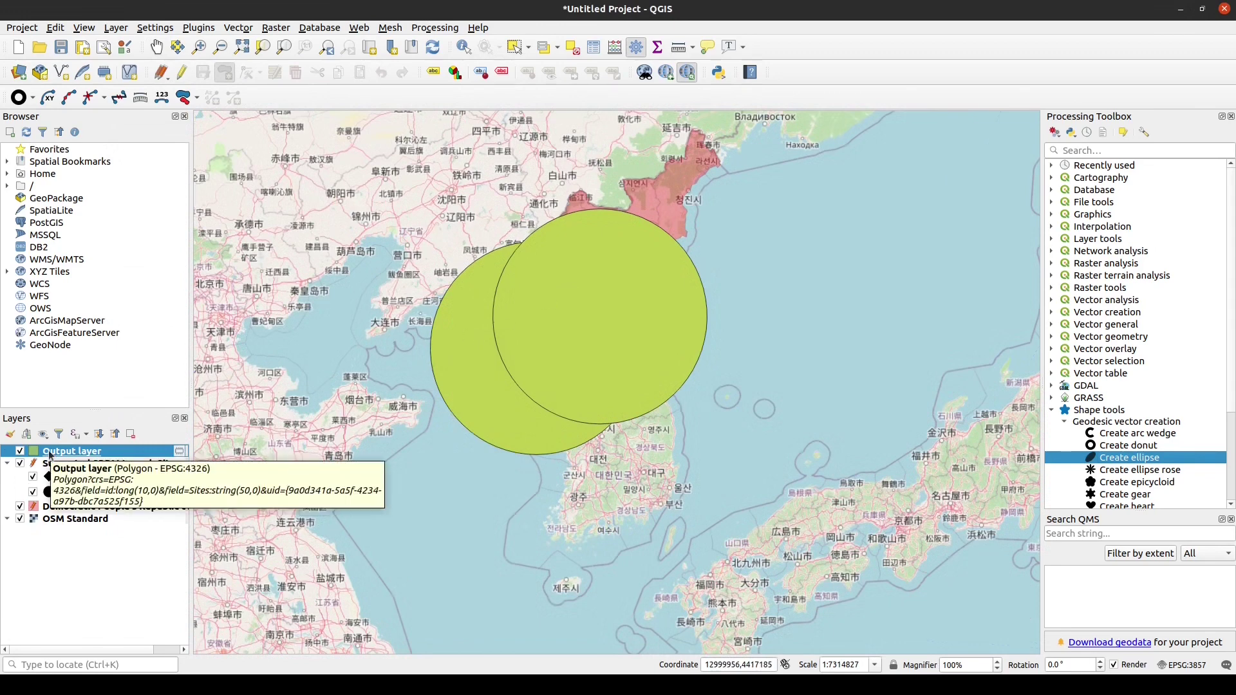
{"action": "double_click", "coordinate": [50, 454]}
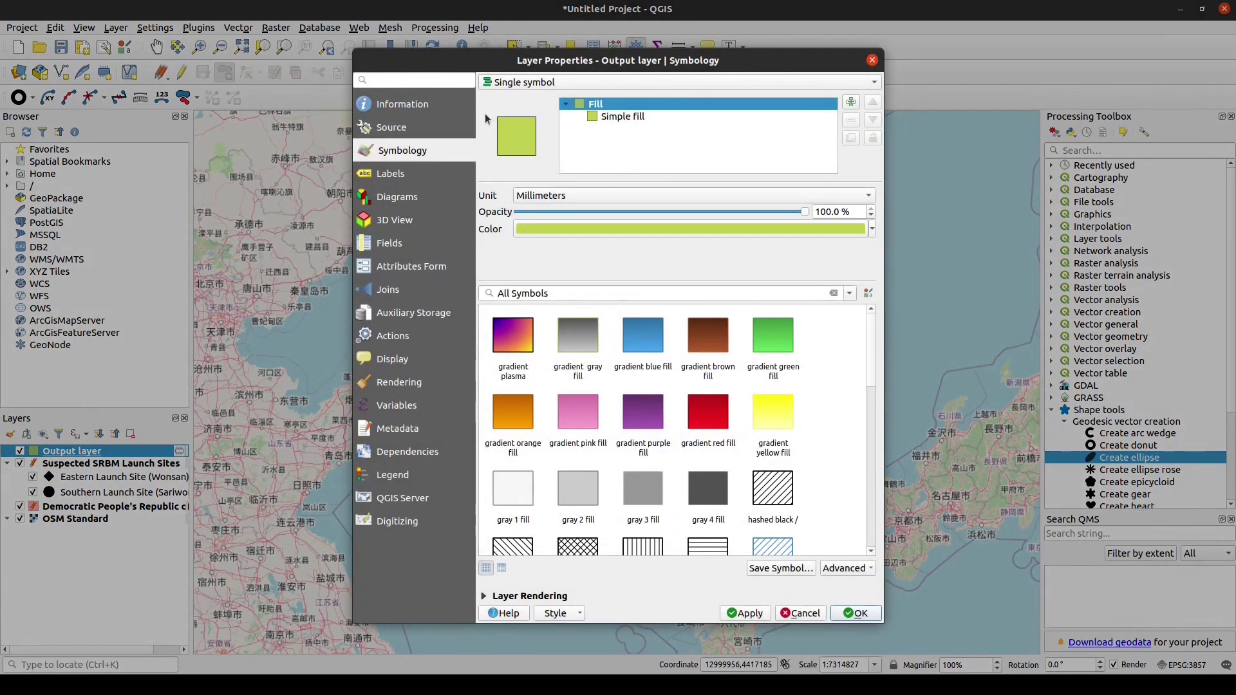
Step: Rename the layer to Suspected SRBM Range on the Source page and apply it
{"action": "left_click", "coordinate": [410, 130]}
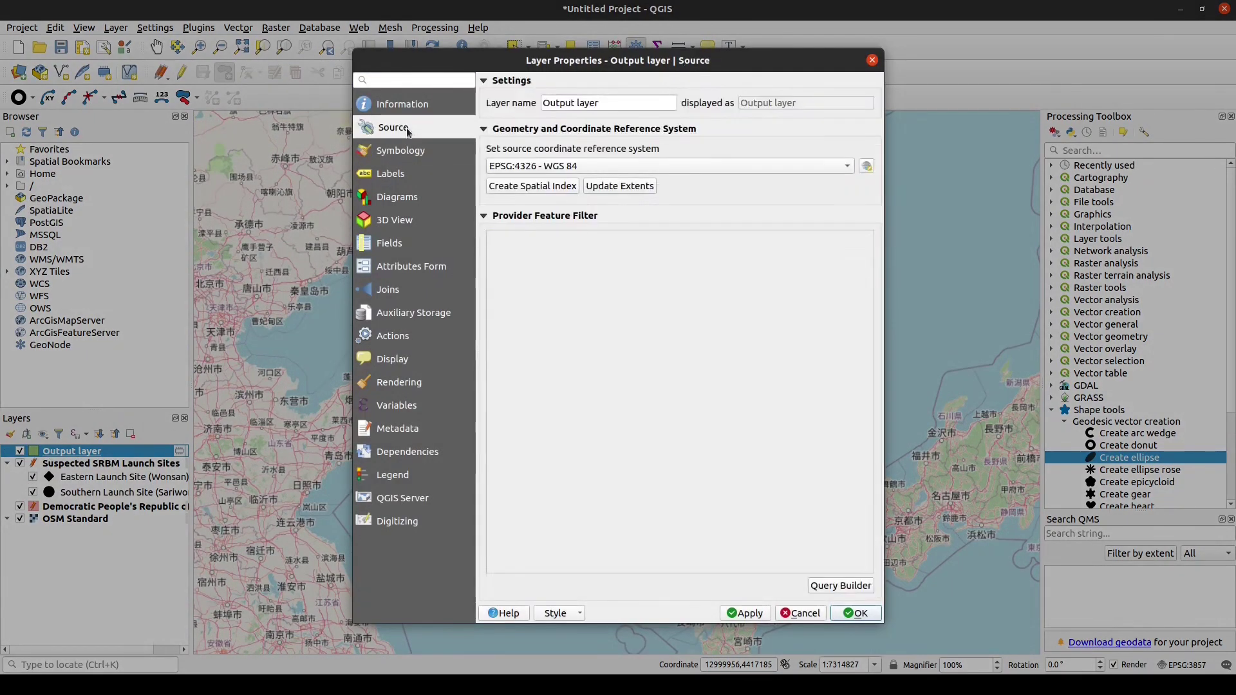
{"action": "left_click_drag", "start_coordinate": [599, 102], "coordinate": [531, 104]}
{"action": "type", "text": "Suspected SRBM Range"}
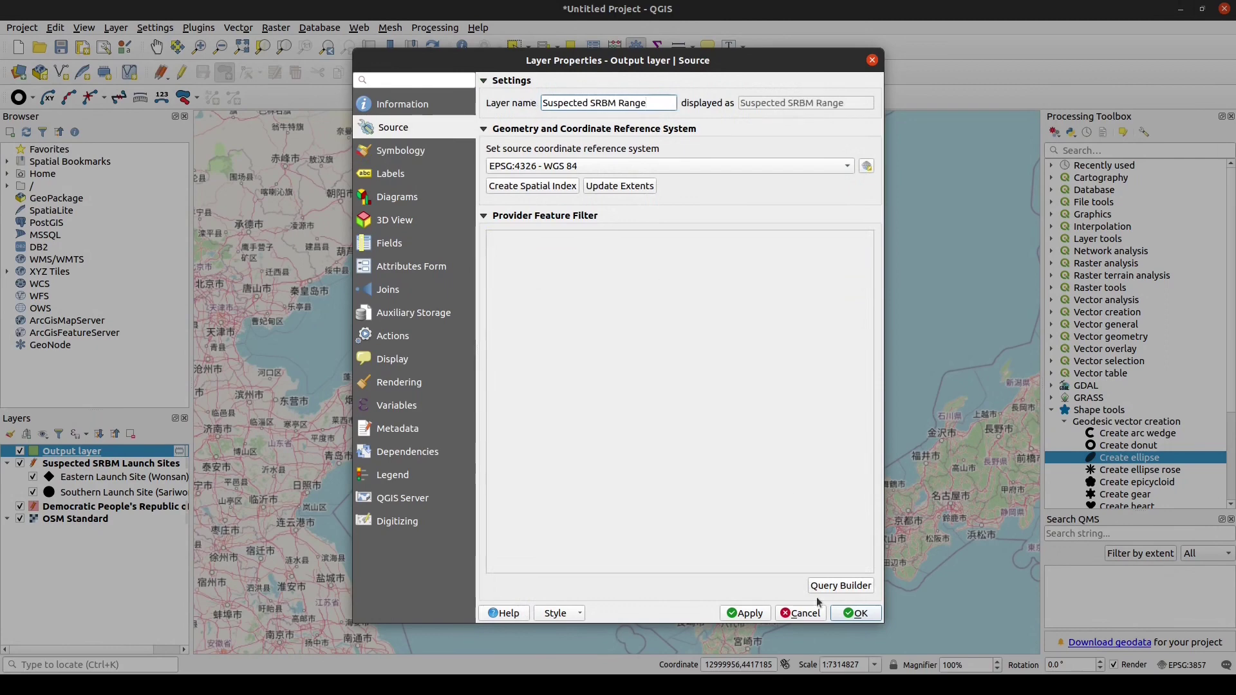
{"action": "left_click", "coordinate": [748, 614]}
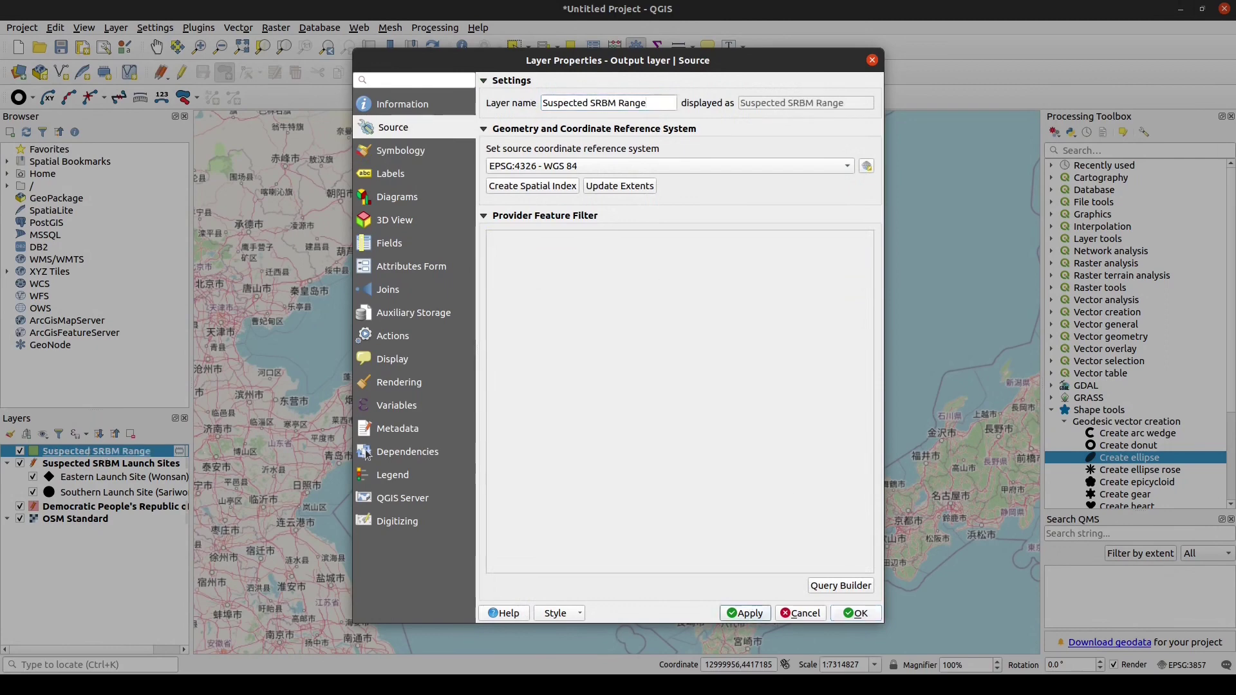
{"action": "left_click", "coordinate": [409, 153]}
{"action": "scroll", "coordinate": [714, 444], "scroll_direction": "down", "scroll_amount": 3}
Step: Style the range circles as outline black with a Dot Line stroke and no fill
{"action": "left_click", "coordinate": [666, 462]}
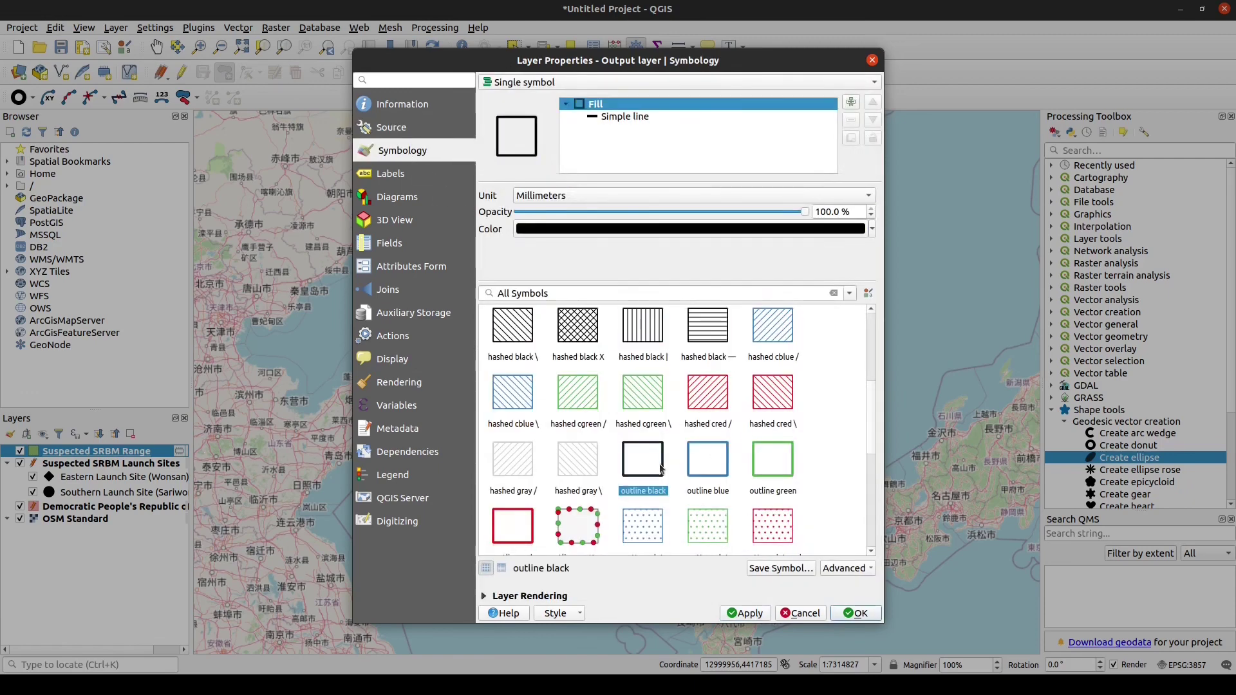
{"action": "left_click", "coordinate": [610, 118]}
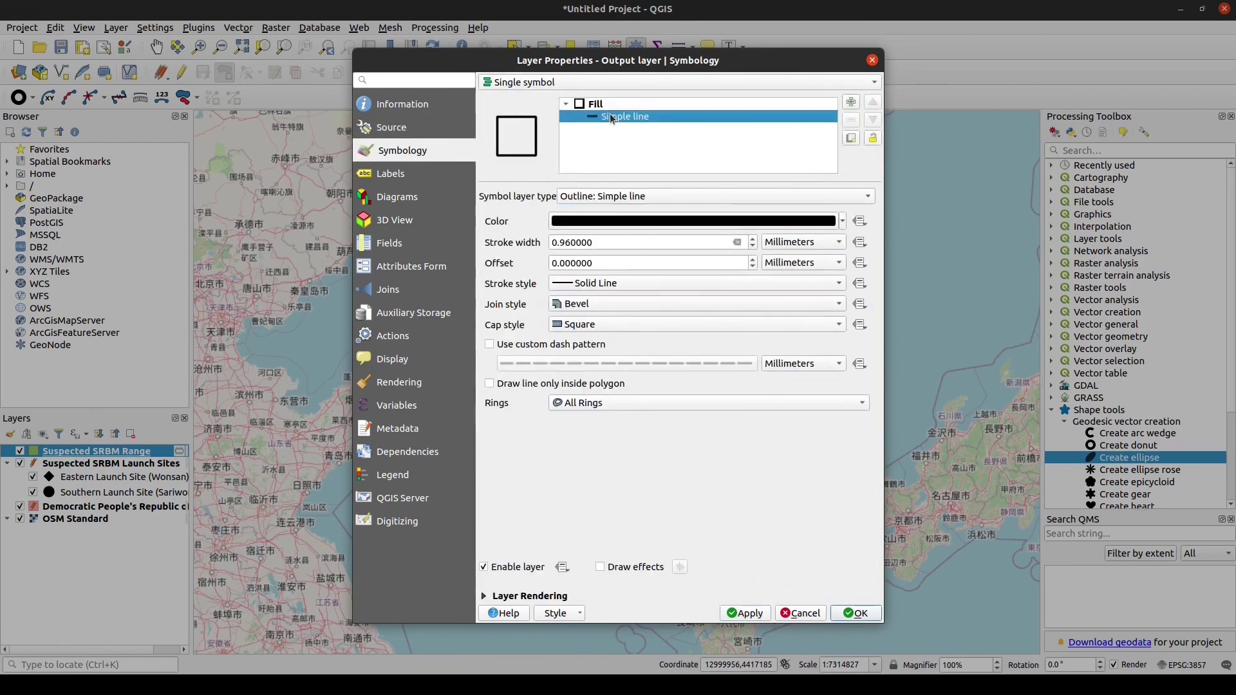
{"action": "left_click", "coordinate": [618, 284]}
{"action": "left_click", "coordinate": [608, 338]}
{"action": "left_click", "coordinate": [855, 613]}
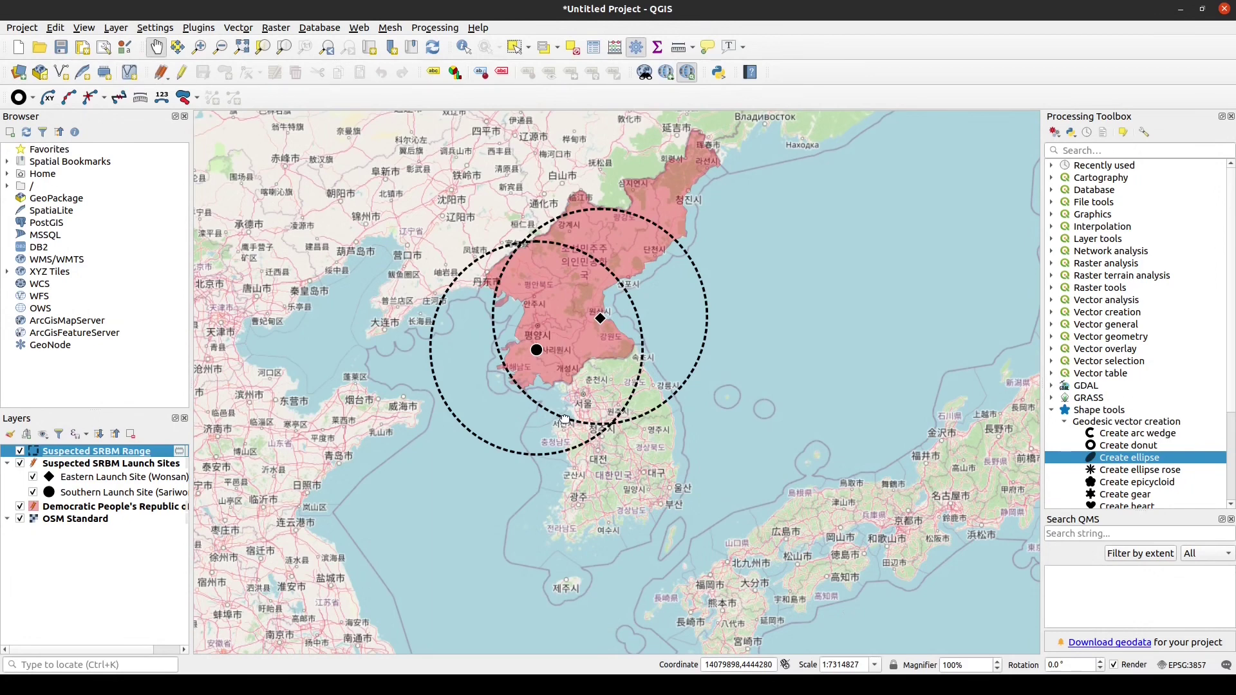
Step: Pan the map to centre both dotted range circles over the peninsula
{"action": "left_click_drag", "start_coordinate": [565, 421], "coordinate": [577, 438]}
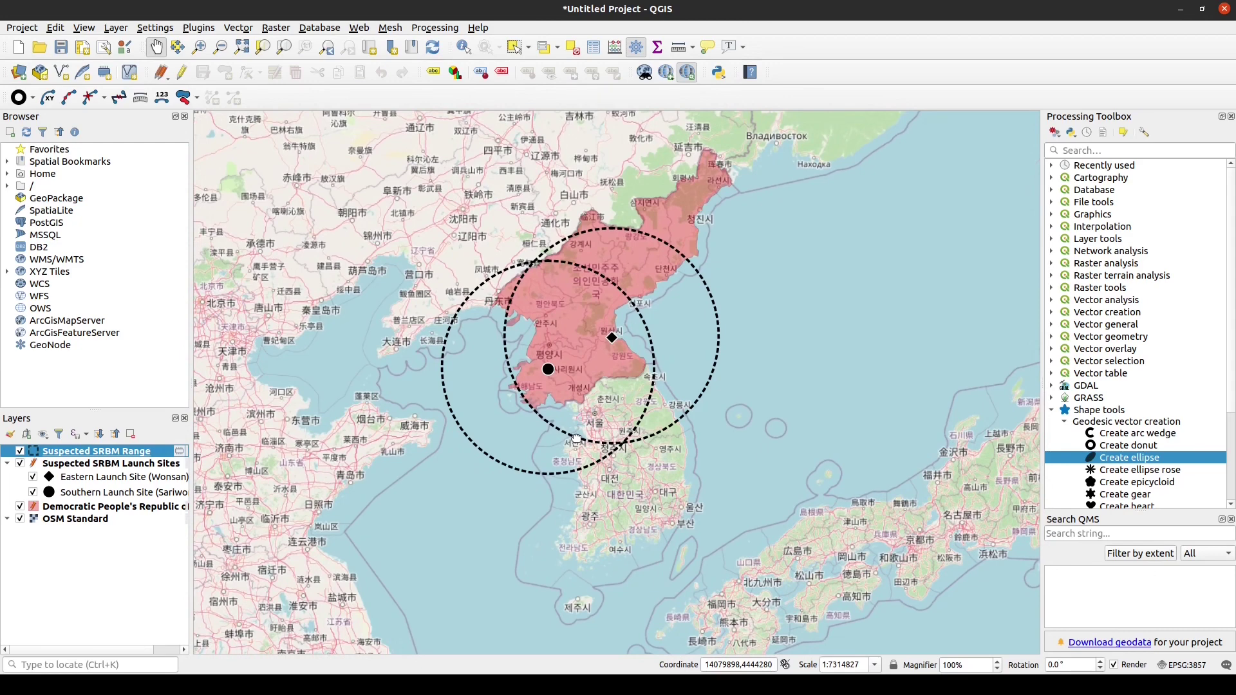
{"action": "left_click", "coordinate": [13, 27]}
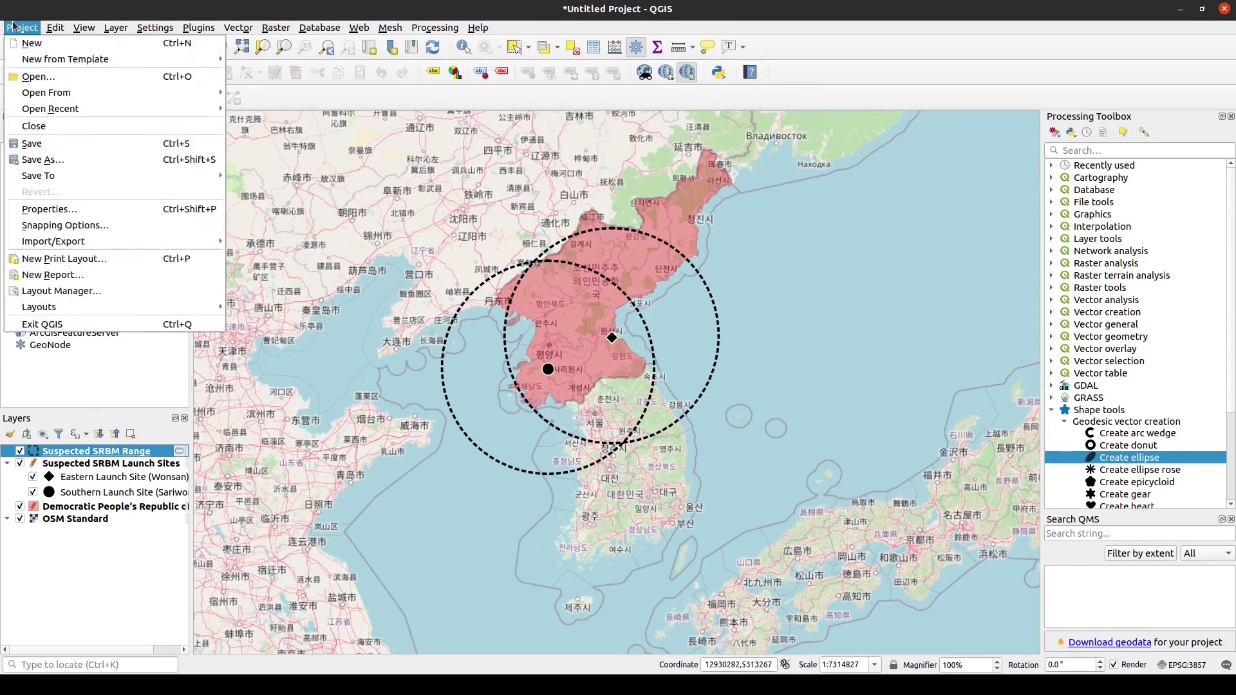
Step: Create a new print layout titled Suspected DPRK SRBM Launch
{"action": "left_click", "coordinate": [80, 259]}
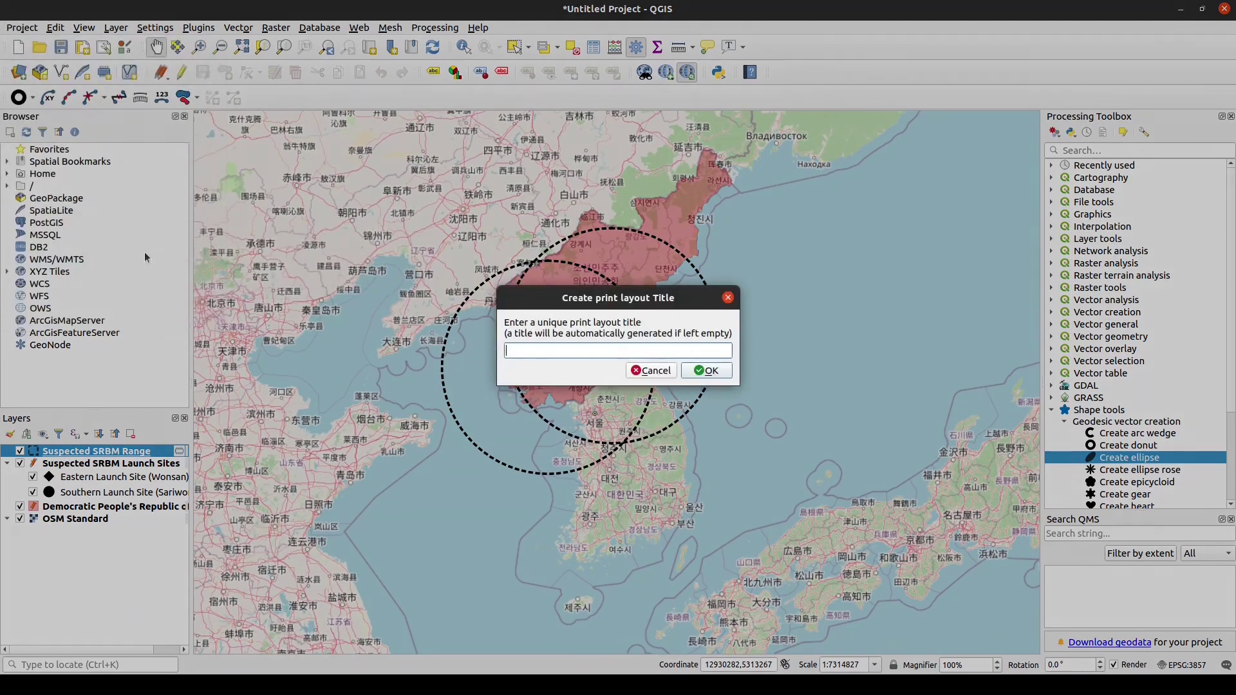
{"action": "type", "text": "Suspected DPRK SRBM "}
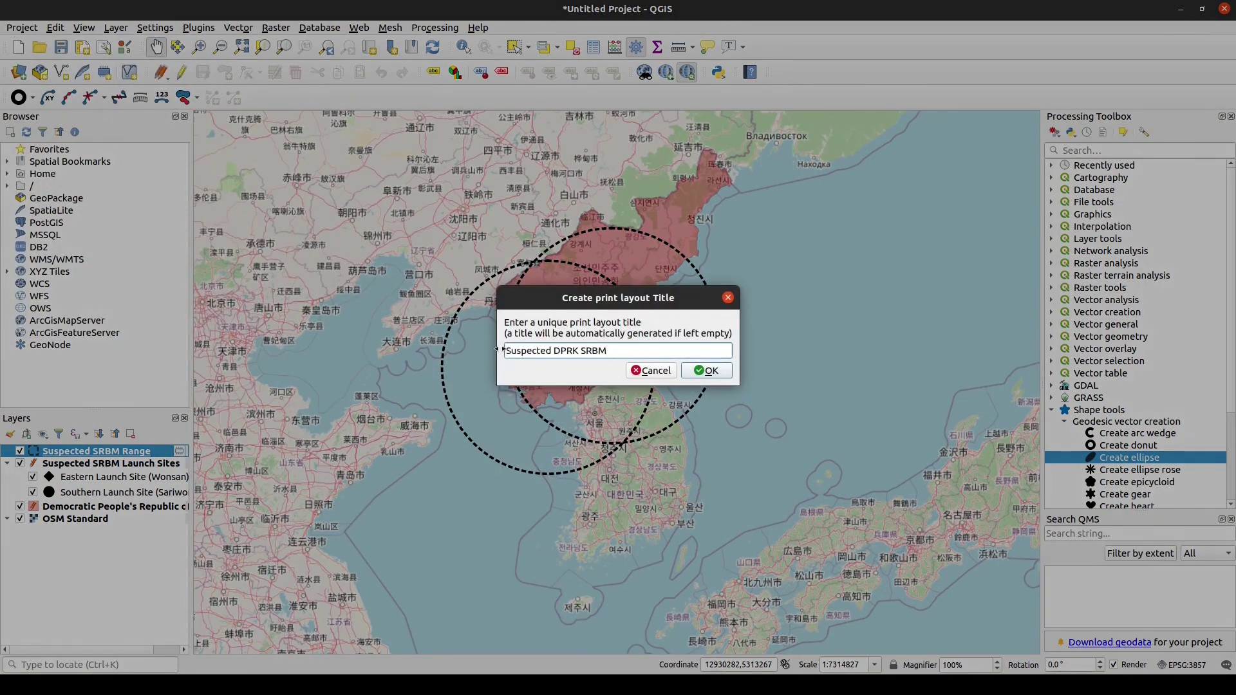
{"action": "type", "text": "Launch"}
{"action": "left_click", "coordinate": [703, 371]}
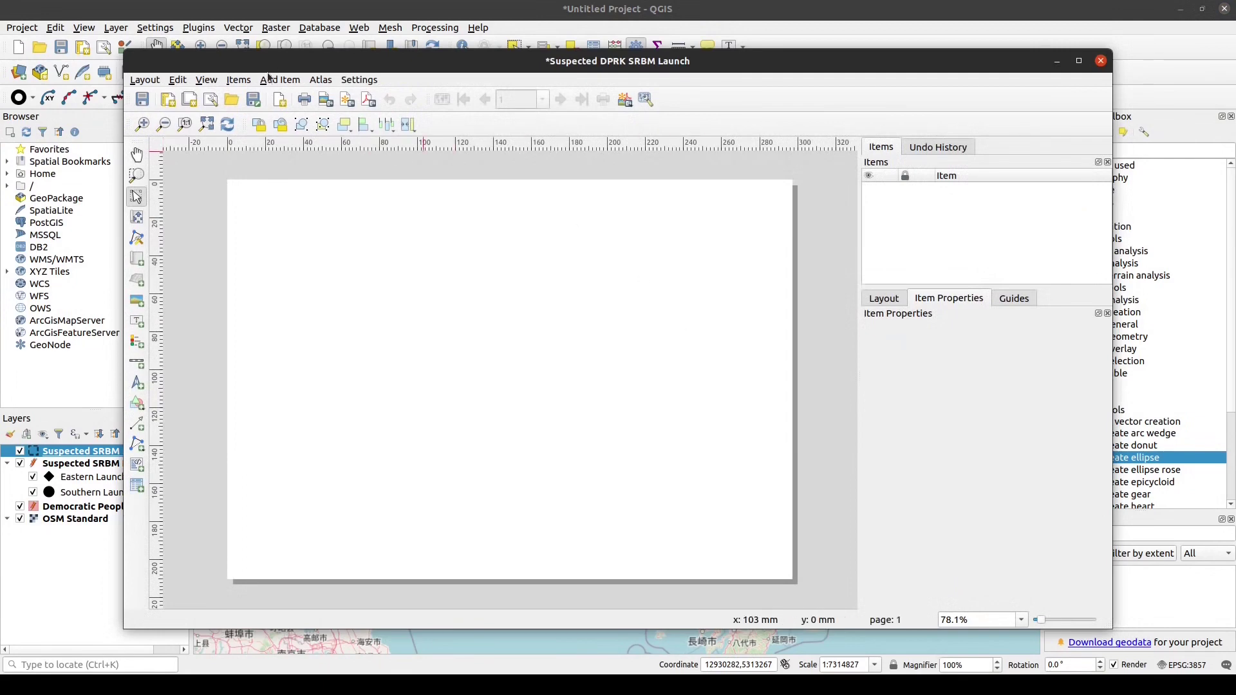
{"action": "left_click", "coordinate": [279, 80]}
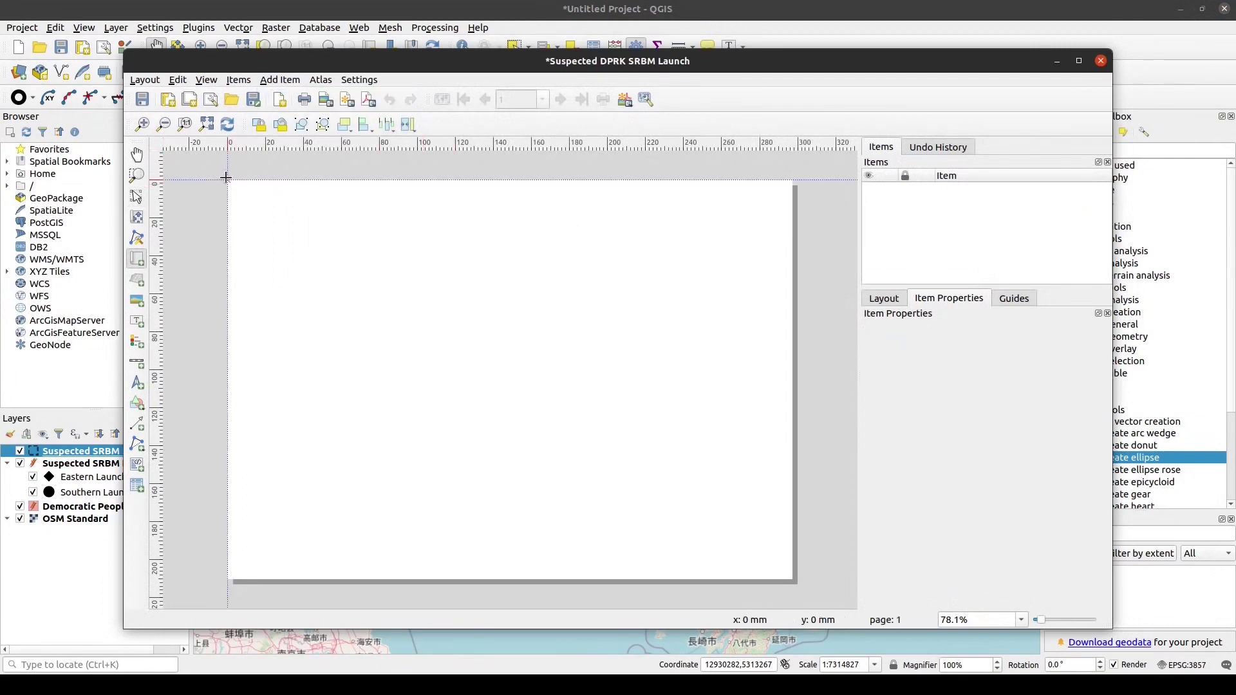
Step: Add a map item dragged from the page's top-left to bottom-right corner
{"action": "left_click_drag", "start_coordinate": [227, 183], "coordinate": [791, 578]}
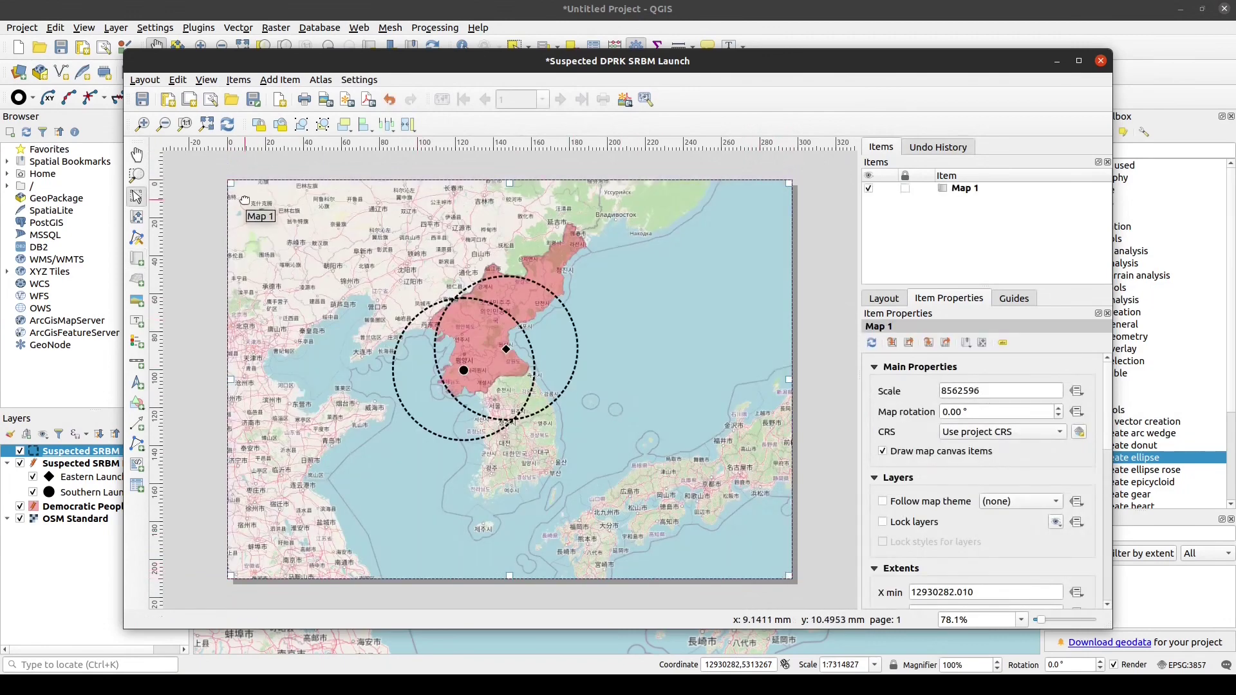
Step: Add a legend item in the page's lower-right corner and title it 'Legend'
{"action": "left_click", "coordinate": [280, 80]}
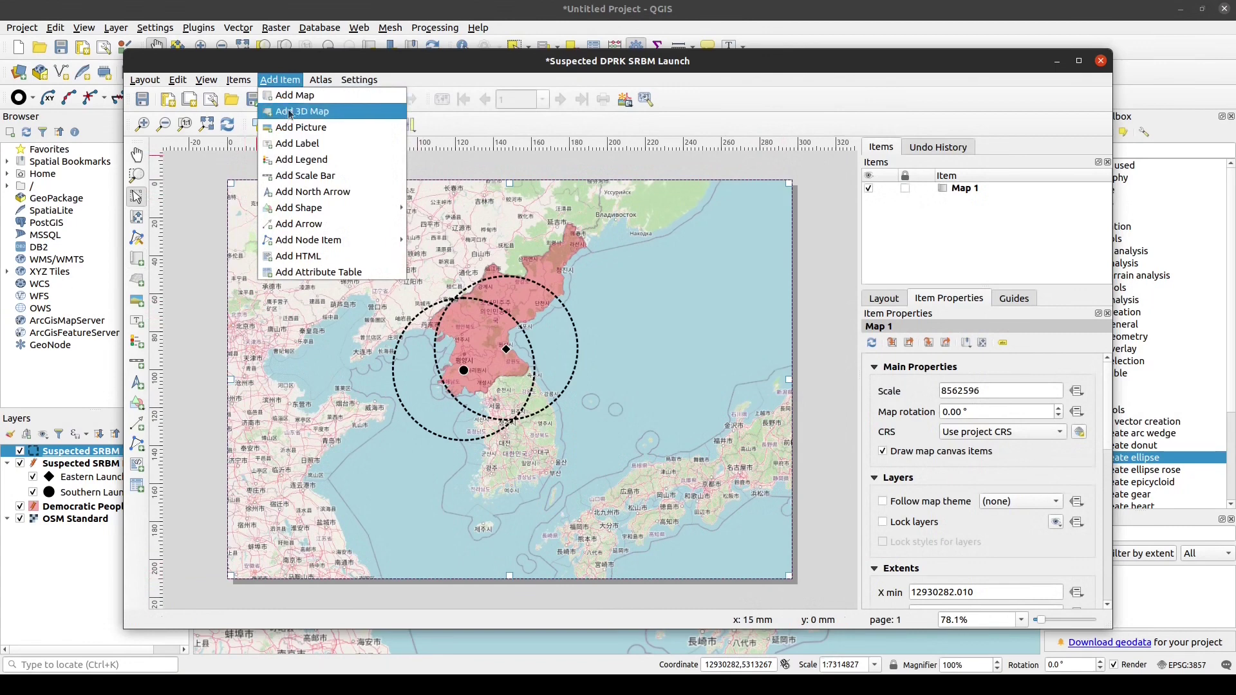
{"action": "left_click", "coordinate": [302, 159]}
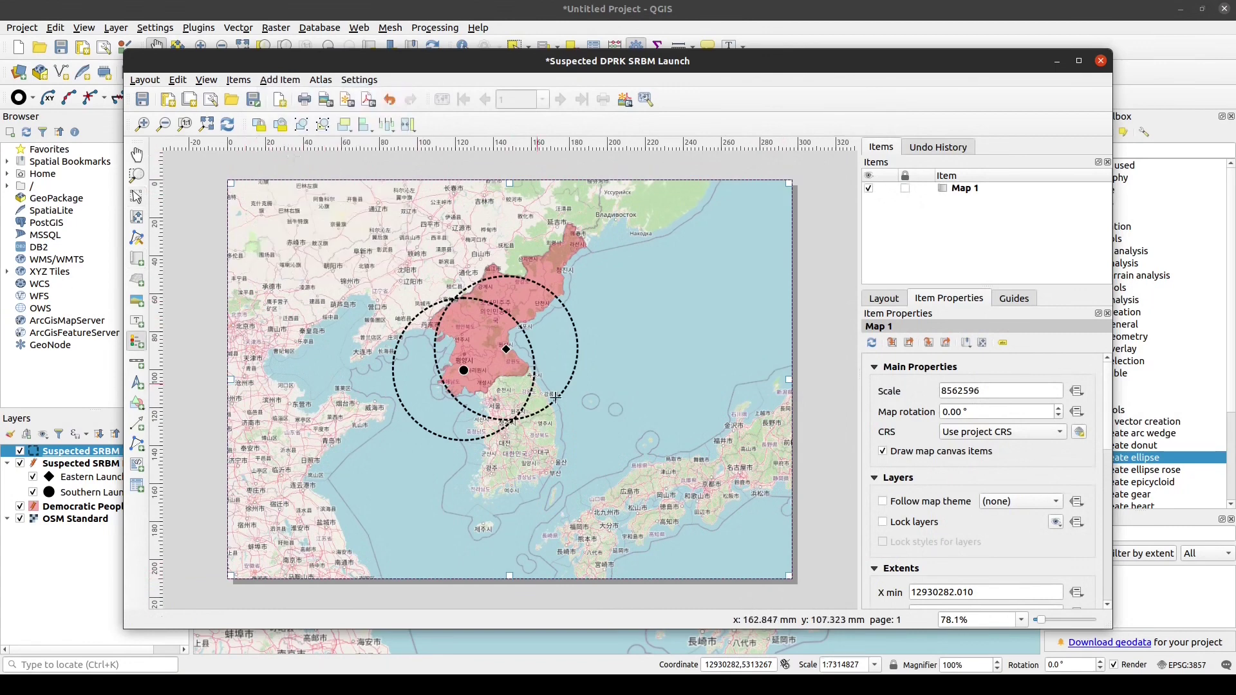
{"action": "left_click_drag", "start_coordinate": [645, 472], "coordinate": [791, 578]}
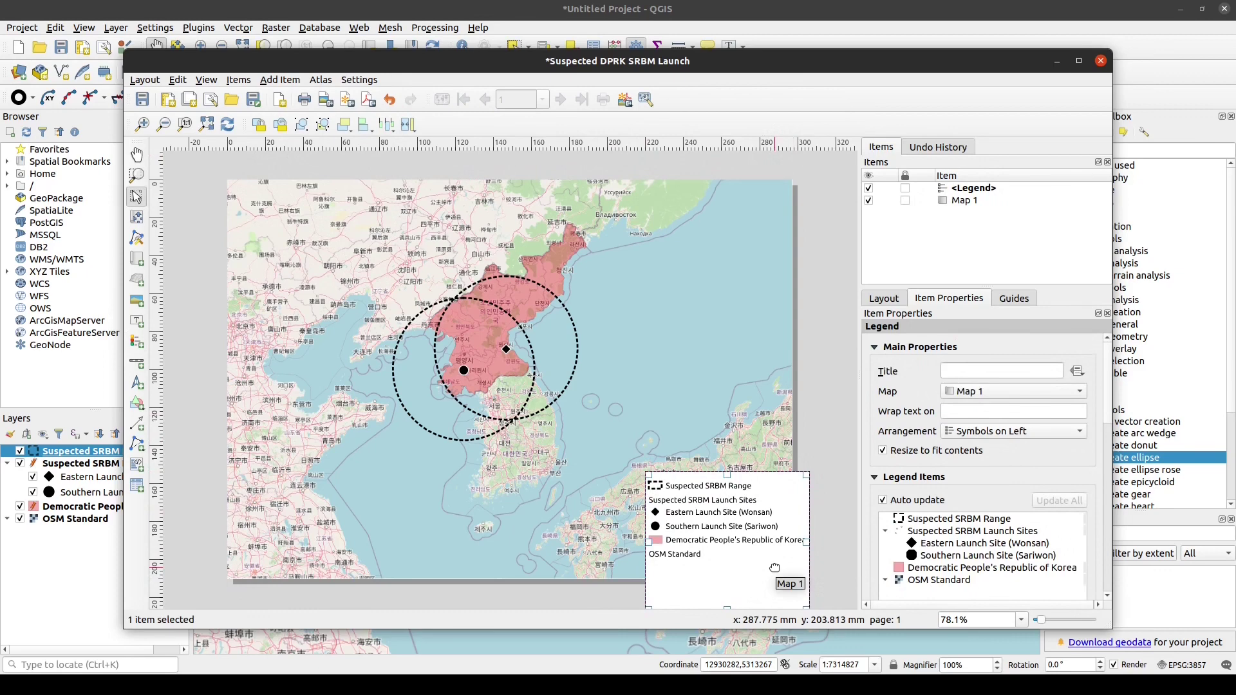
{"action": "left_click", "coordinate": [956, 370]}
{"action": "type", "text": "Legend"}
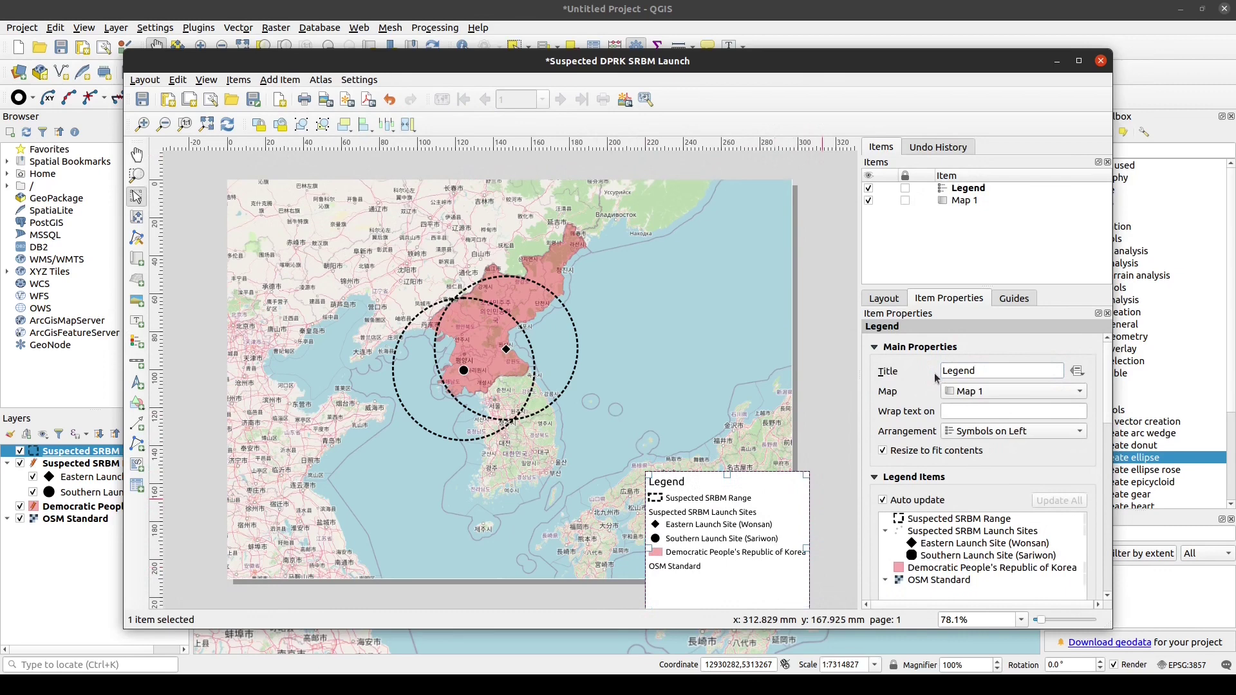
Step: Turn off Resize to fit contents and Auto update, then remove OSM Standard from the legend
{"action": "left_click", "coordinate": [884, 451]}
{"action": "left_click", "coordinate": [882, 500]}
{"action": "left_click_drag", "start_coordinate": [1109, 417], "coordinate": [1108, 462]}
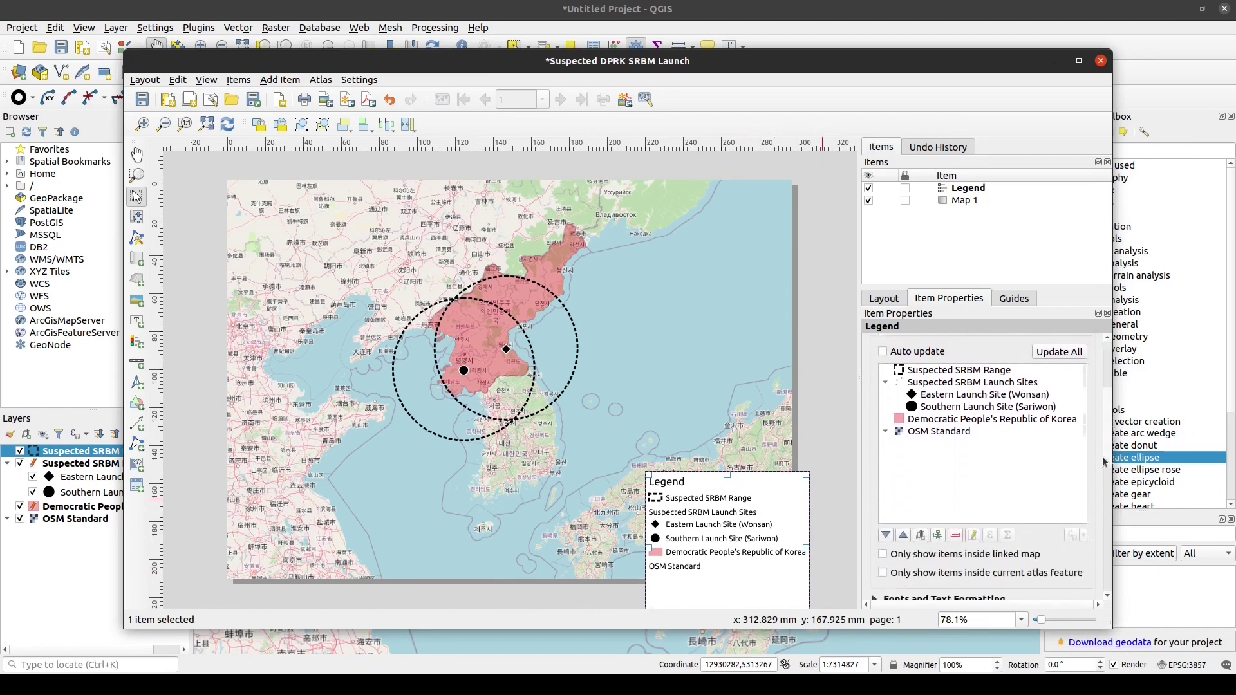
{"action": "left_click", "coordinate": [919, 440]}
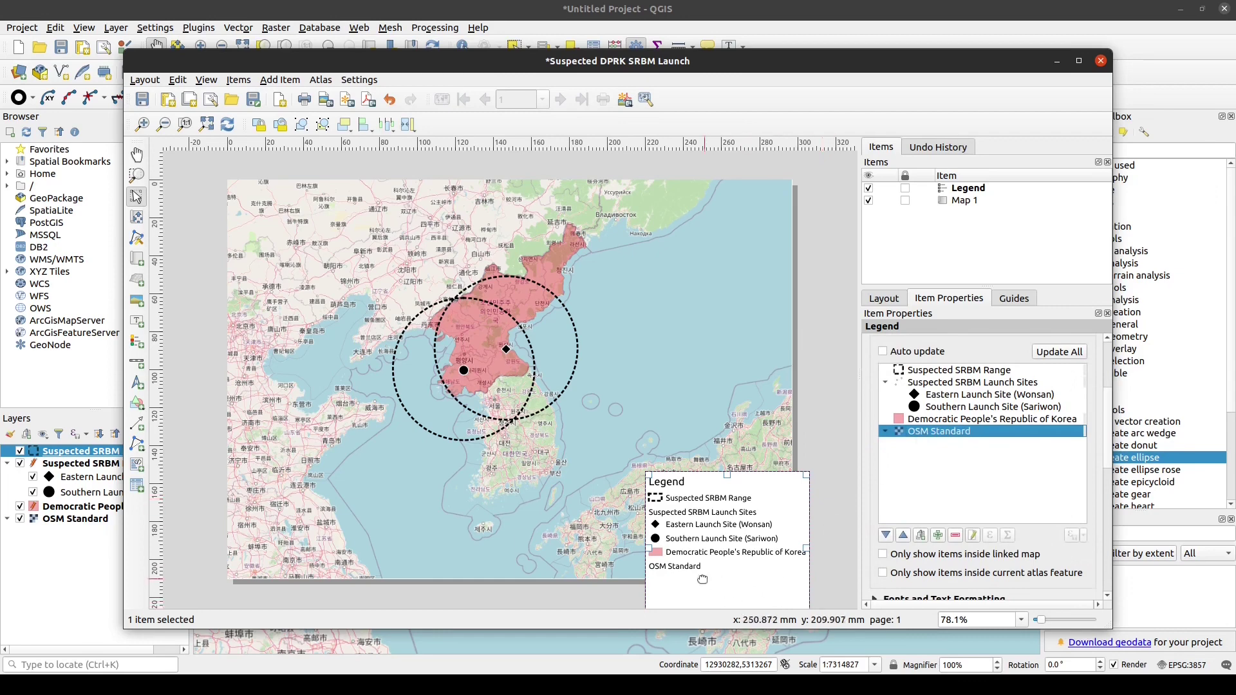
{"action": "left_click", "coordinate": [954, 535]}
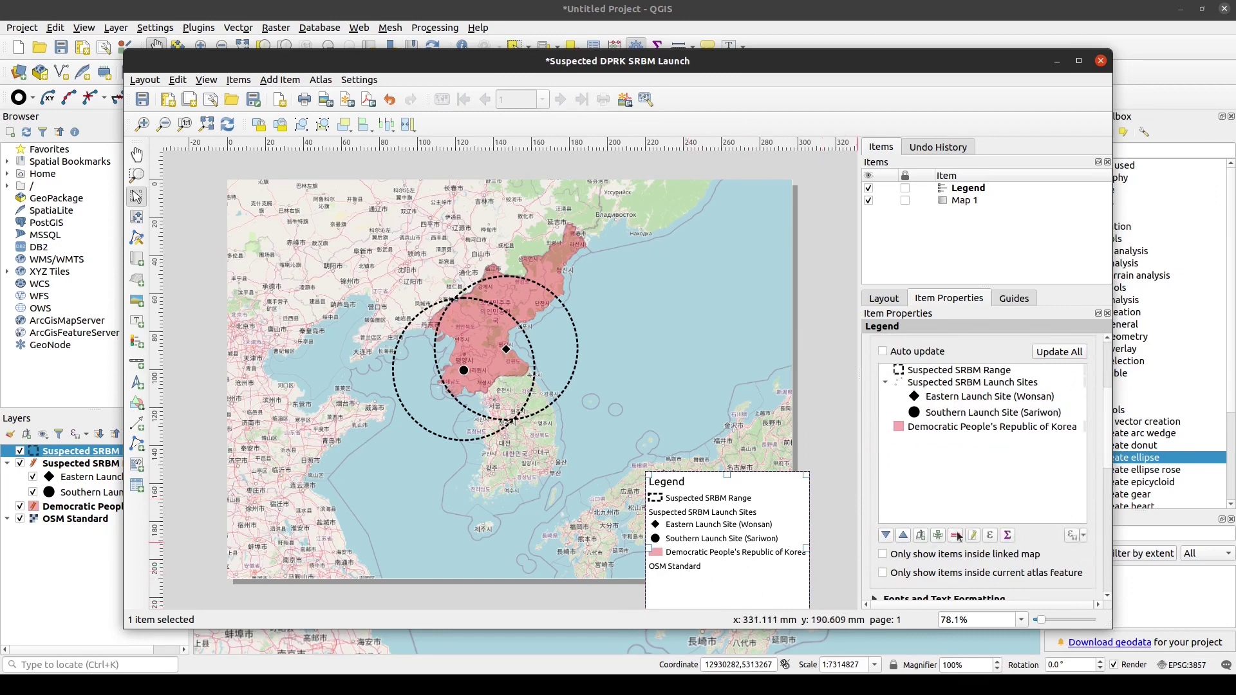
Step: Move Democratic People's Republic of Korea to the top of the legend
{"action": "left_click", "coordinate": [944, 427]}
{"action": "left_click", "coordinate": [902, 536]}
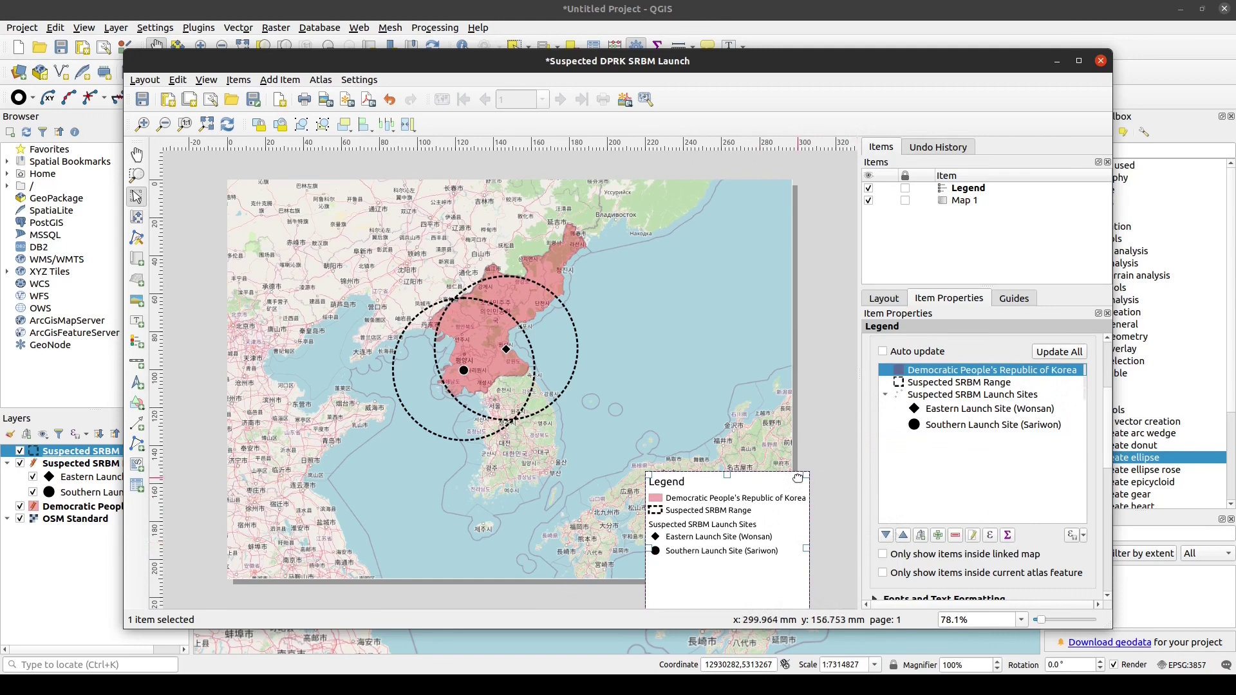
{"action": "scroll", "coordinate": [999, 571], "scroll_direction": "down", "scroll_amount": 1}
{"action": "scroll", "coordinate": [1000, 571], "scroll_direction": "down", "scroll_amount": 2}
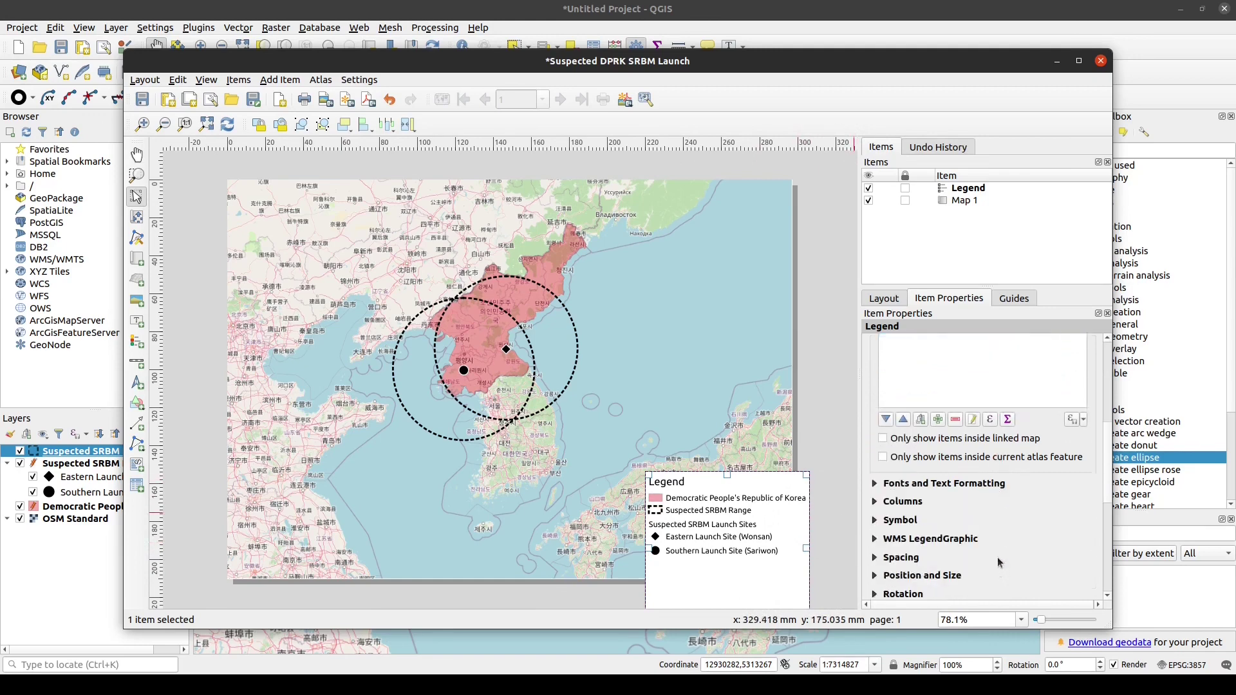
Step: Set Legend Title Alignment to Center and the title font to Ubuntu Bold
{"action": "left_click", "coordinate": [981, 480]}
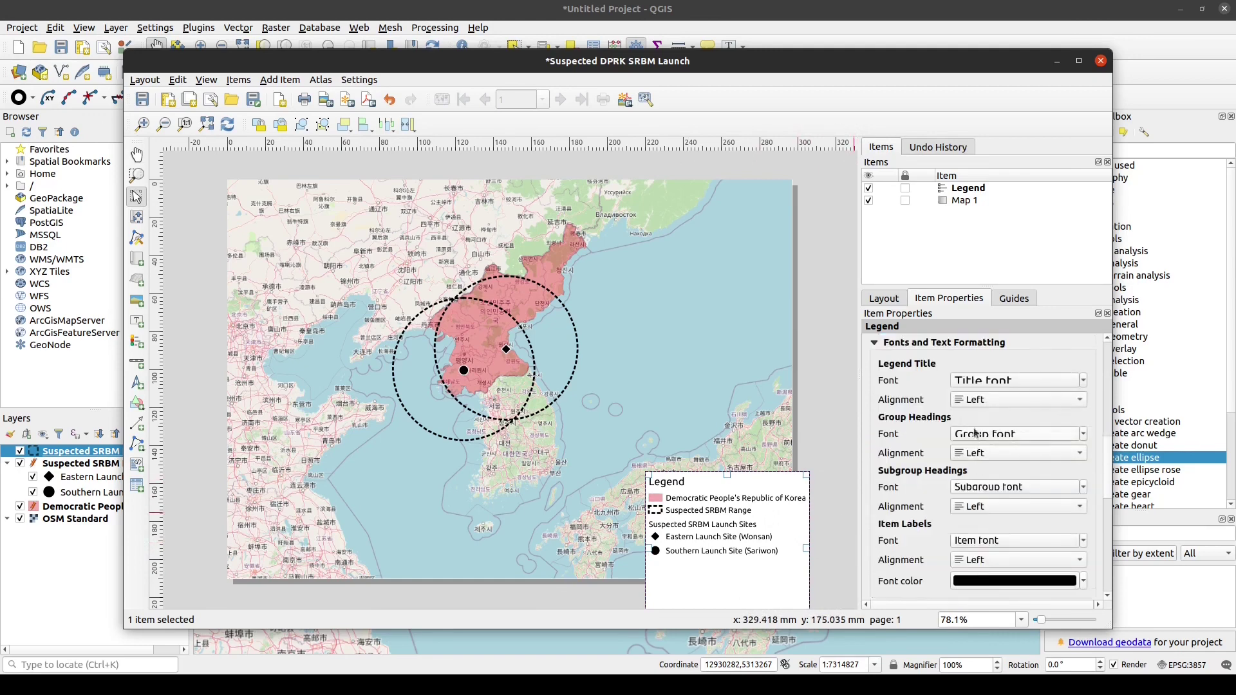
{"action": "left_click", "coordinate": [982, 399]}
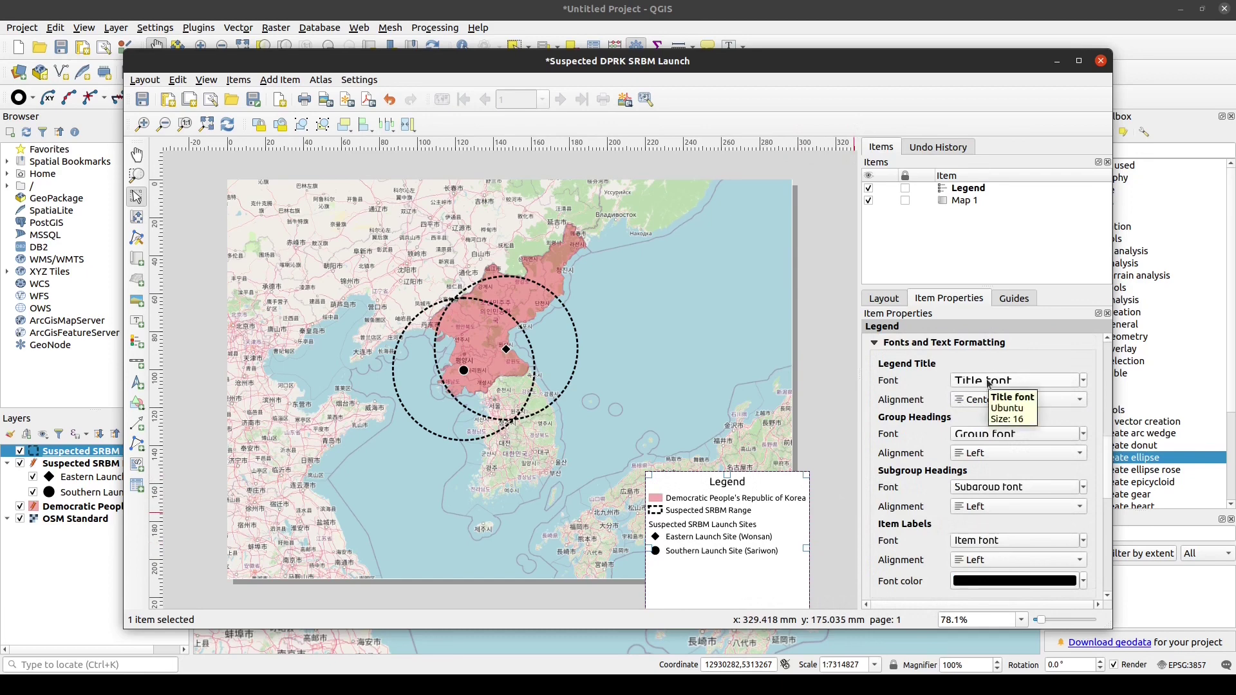
{"action": "left_click", "coordinate": [987, 381]}
{"action": "scroll", "coordinate": [685, 348], "scroll_direction": "up", "scroll_amount": 2}
{"action": "scroll", "coordinate": [686, 348], "scroll_direction": "up", "scroll_amount": 2}
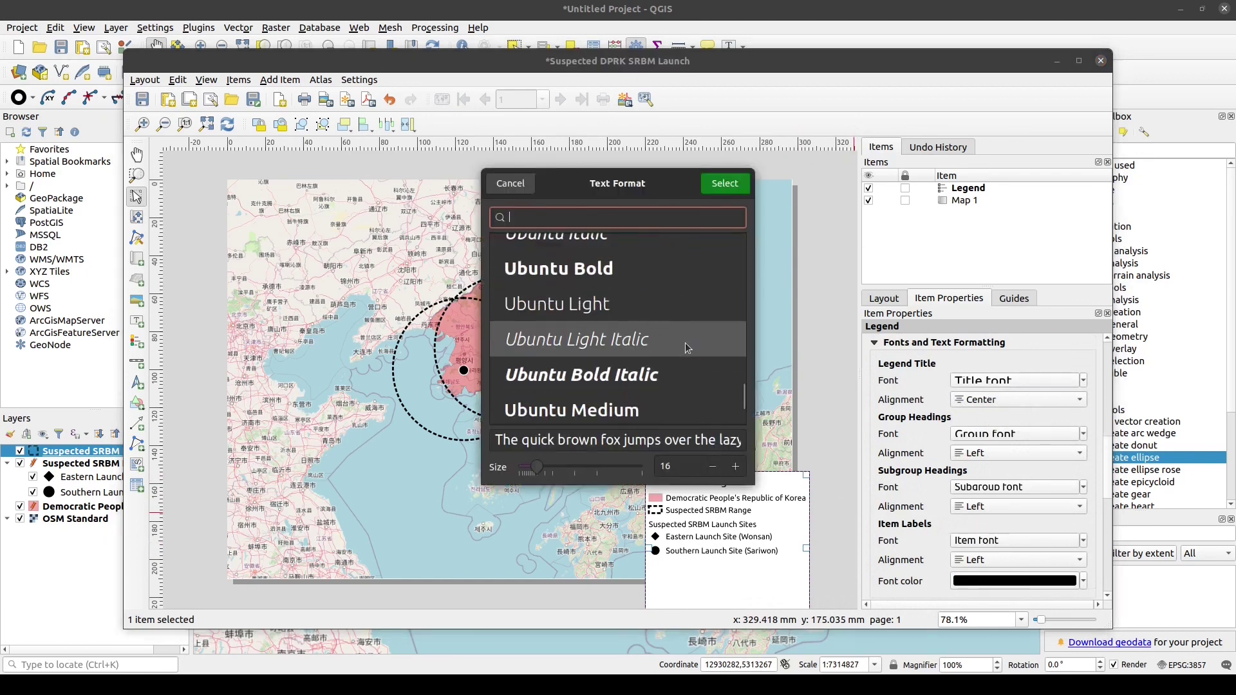
{"action": "double_click", "coordinate": [656, 269]}
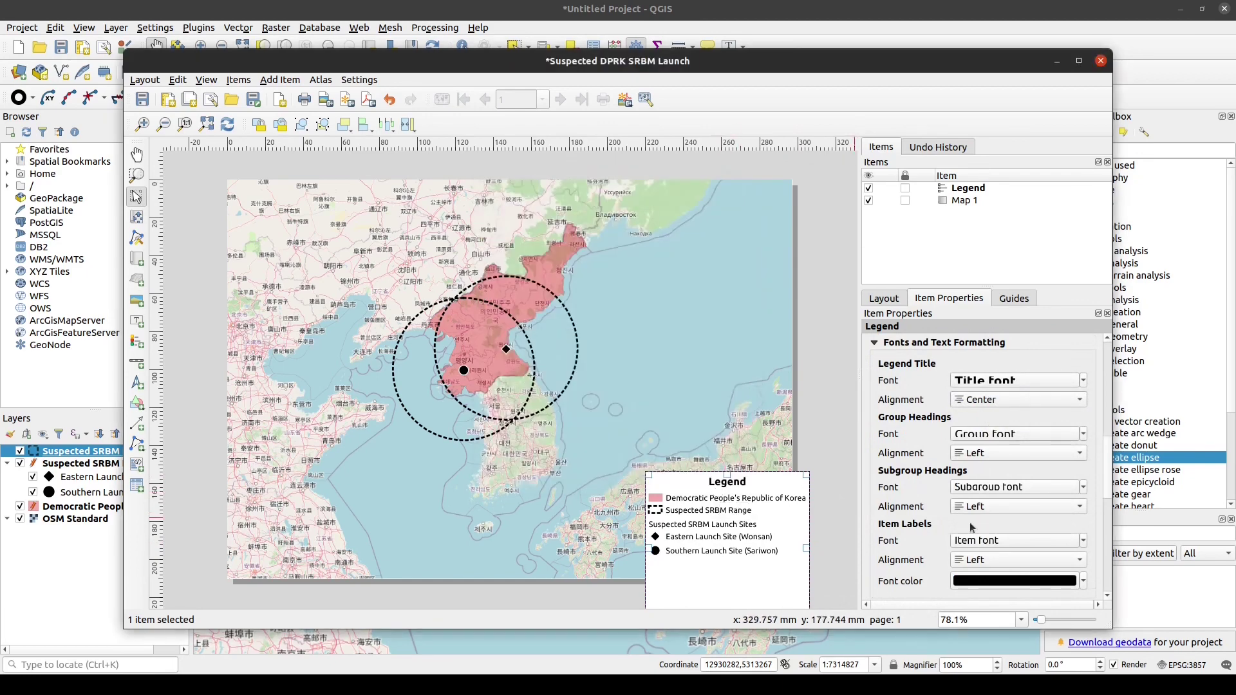
{"action": "scroll", "coordinate": [970, 526], "scroll_direction": "down", "scroll_amount": 3}
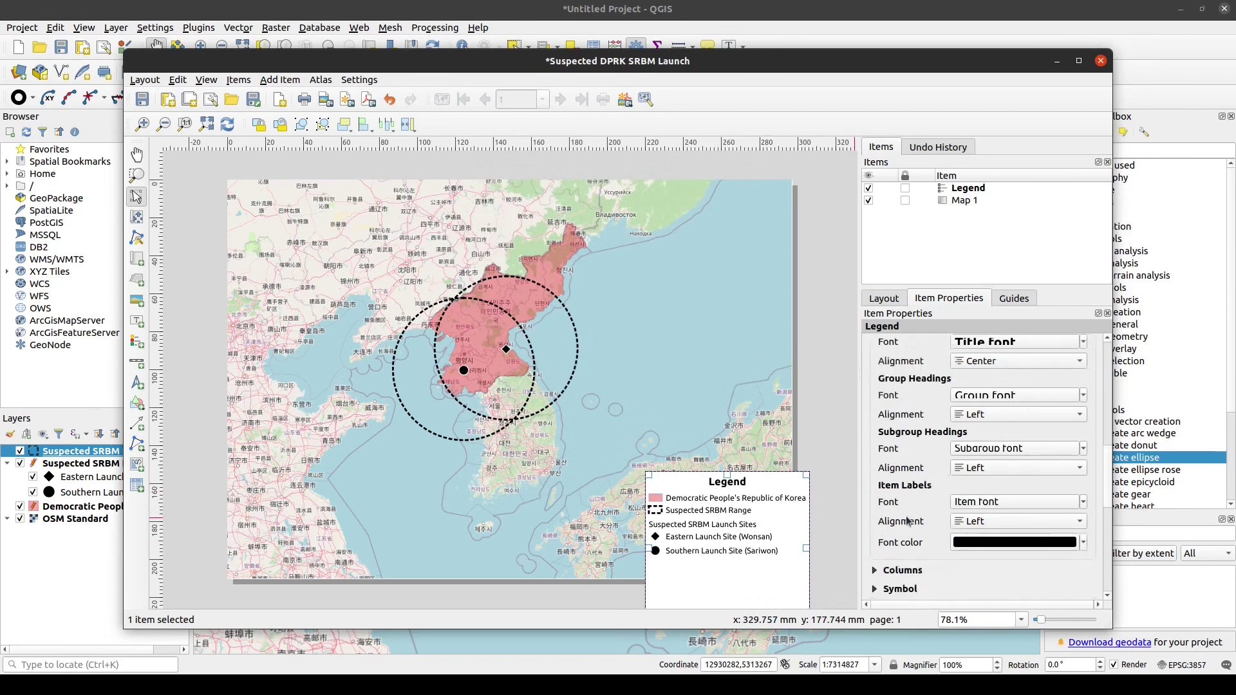
{"action": "scroll", "coordinate": [970, 526], "scroll_direction": "down", "scroll_amount": 2}
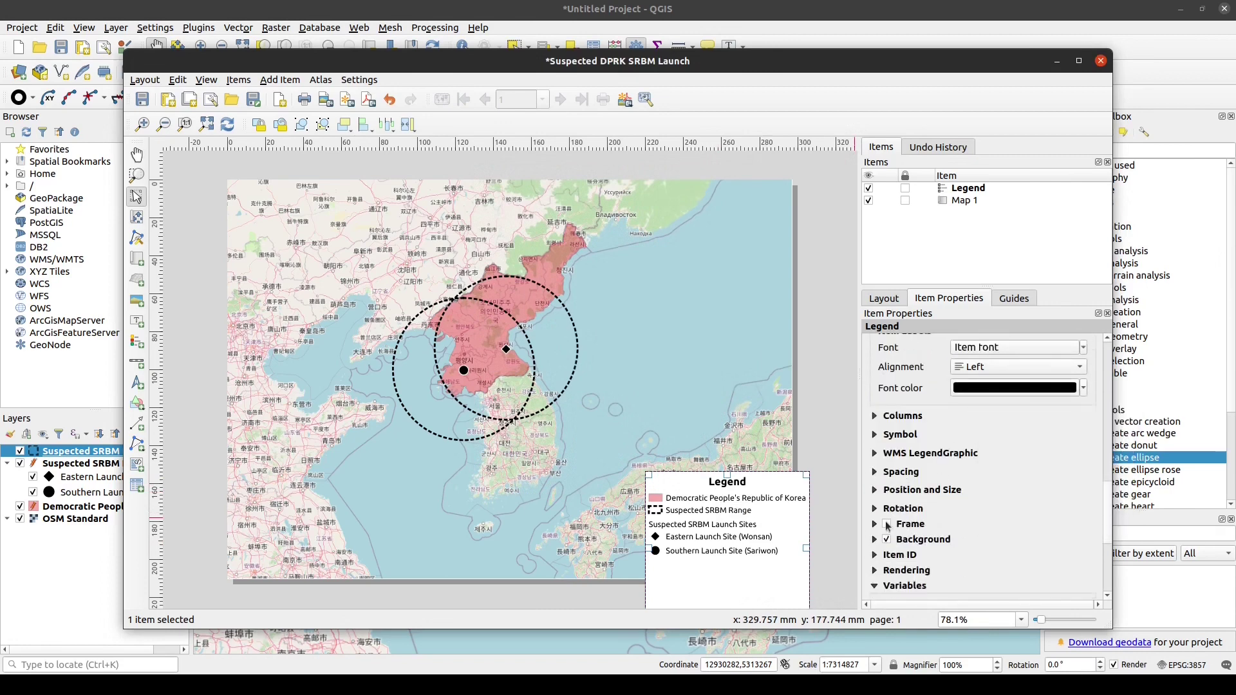
Step: Enable a 0.50 mm legend frame with Miter corner joins
{"action": "left_click", "coordinate": [888, 524]}
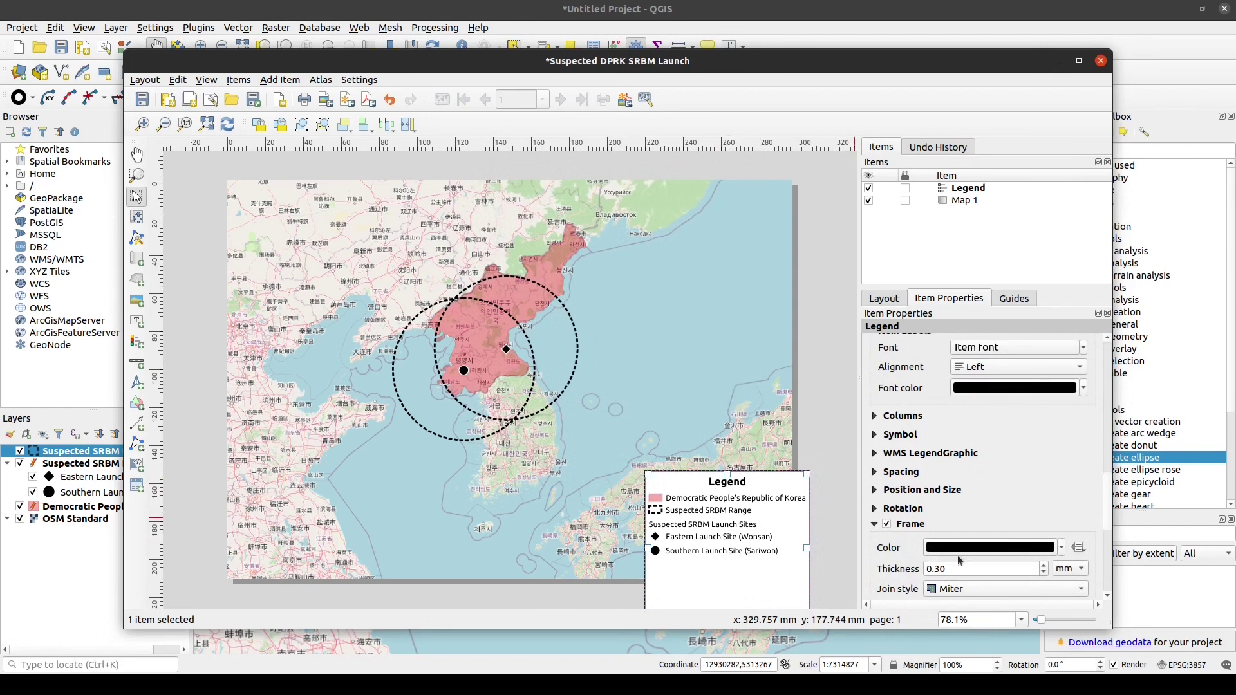
{"action": "left_click", "coordinate": [1045, 565]}
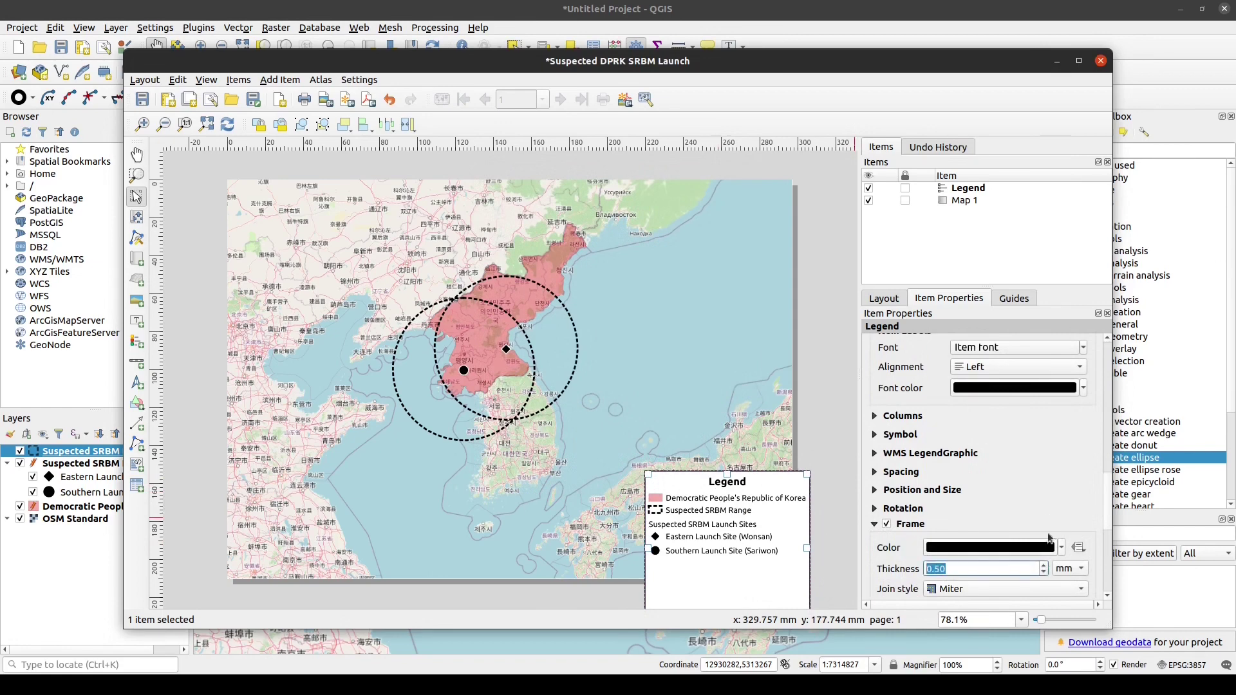
{"action": "scroll", "coordinate": [1051, 519], "scroll_direction": "down", "scroll_amount": 2}
{"action": "left_click", "coordinate": [1047, 514]}
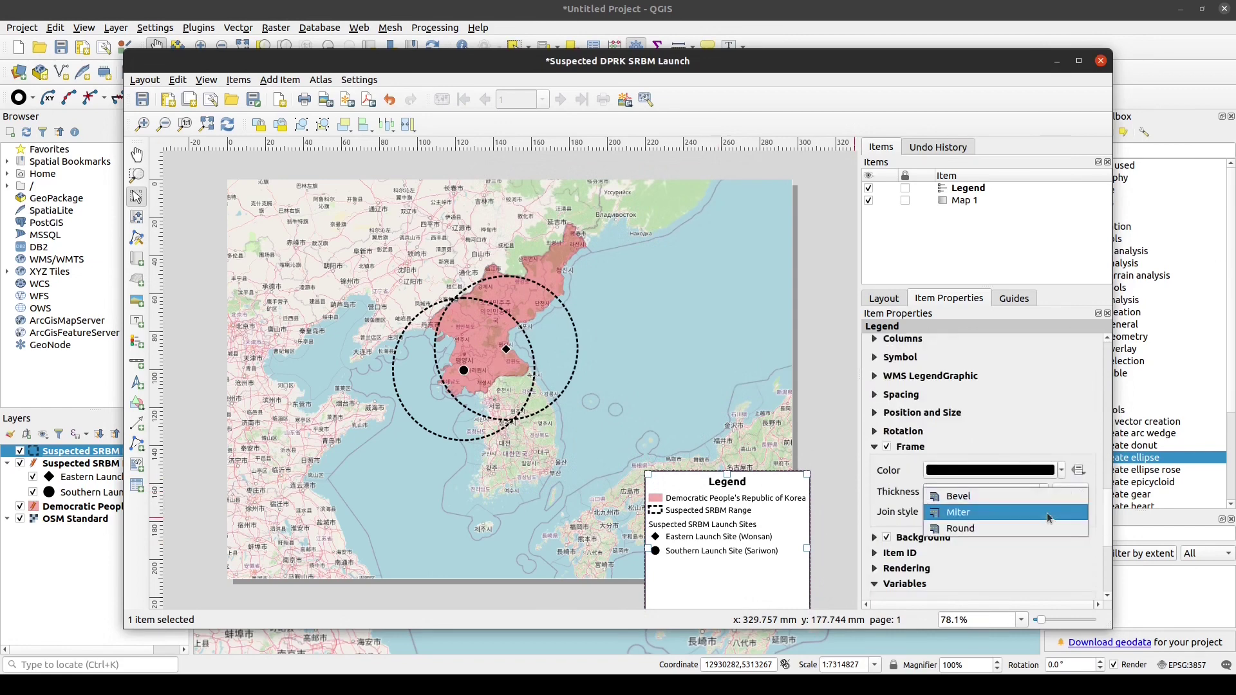
{"action": "left_click", "coordinate": [1047, 519]}
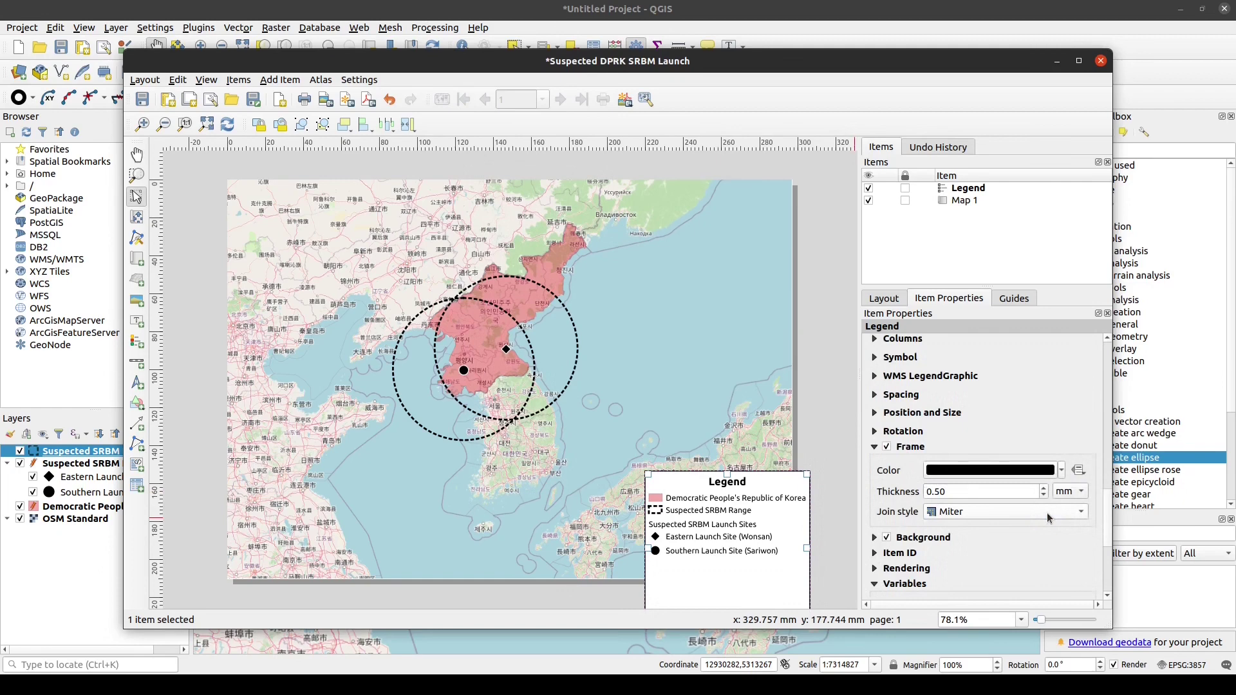
Step: Resize the legend to its contents and tuck it into the map's lower-right corner
{"action": "left_click_drag", "start_coordinate": [781, 500], "coordinate": [752, 446]}
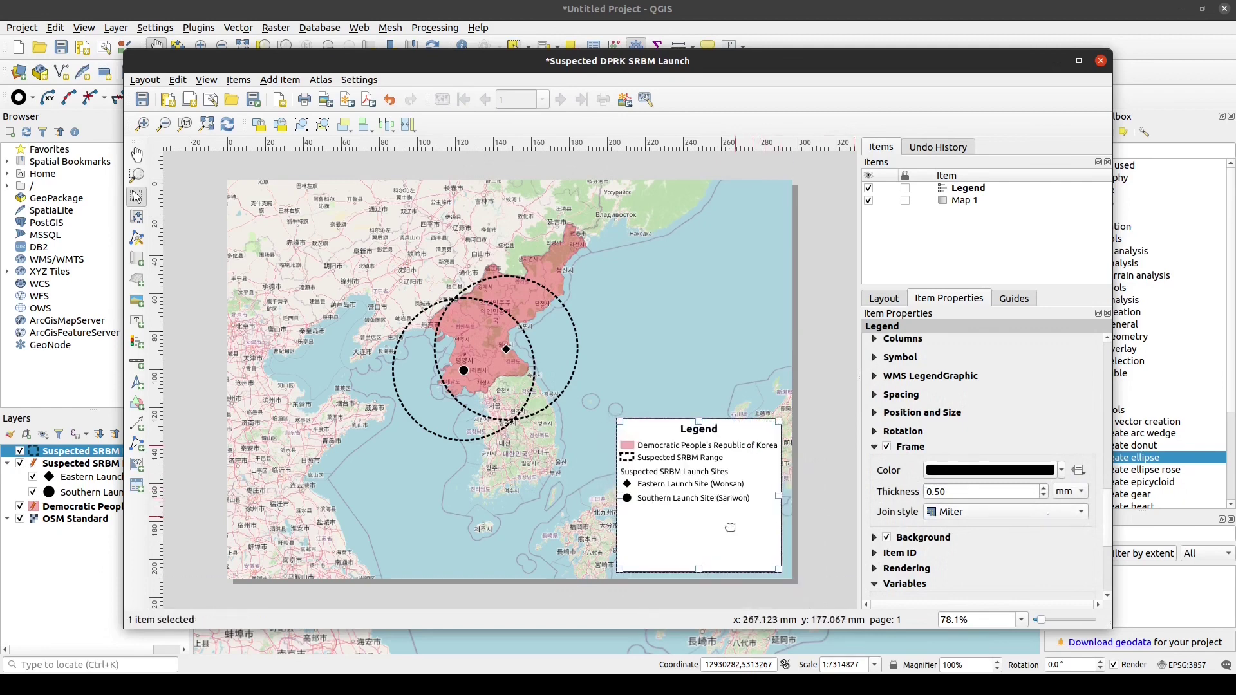
{"action": "left_click_drag", "start_coordinate": [698, 570], "coordinate": [702, 507]}
{"action": "left_click_drag", "start_coordinate": [776, 474], "coordinate": [780, 533]}
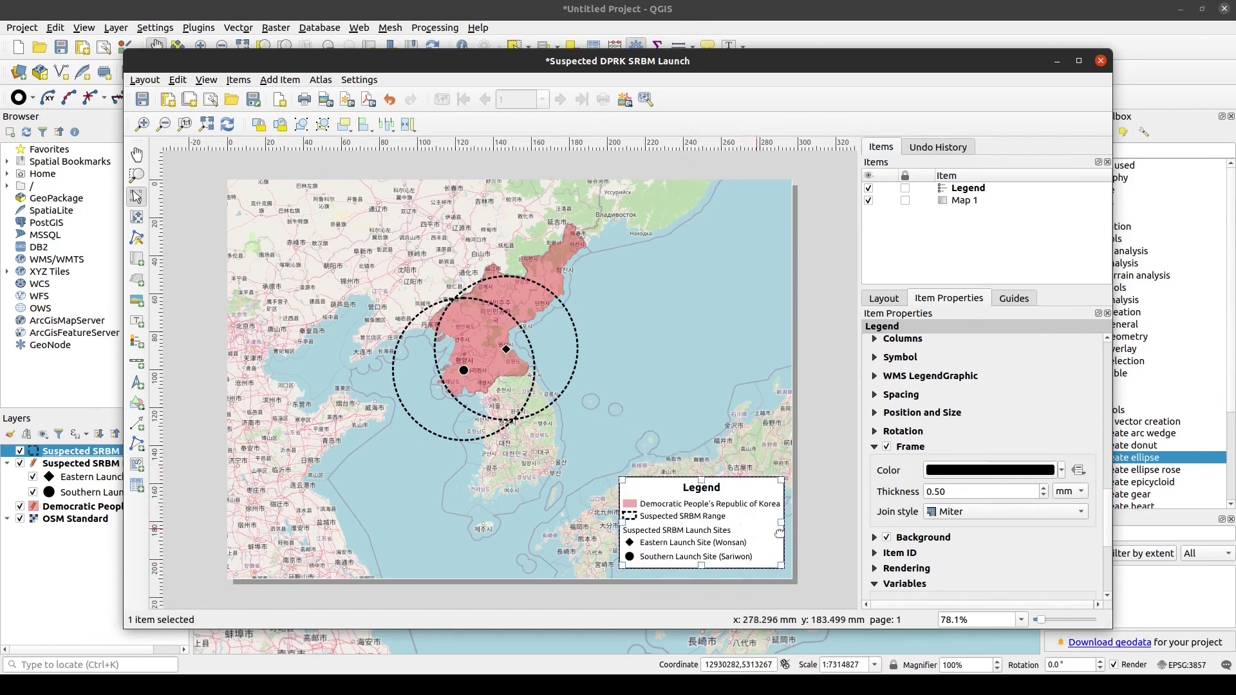
{"action": "left_click", "coordinate": [836, 546]}
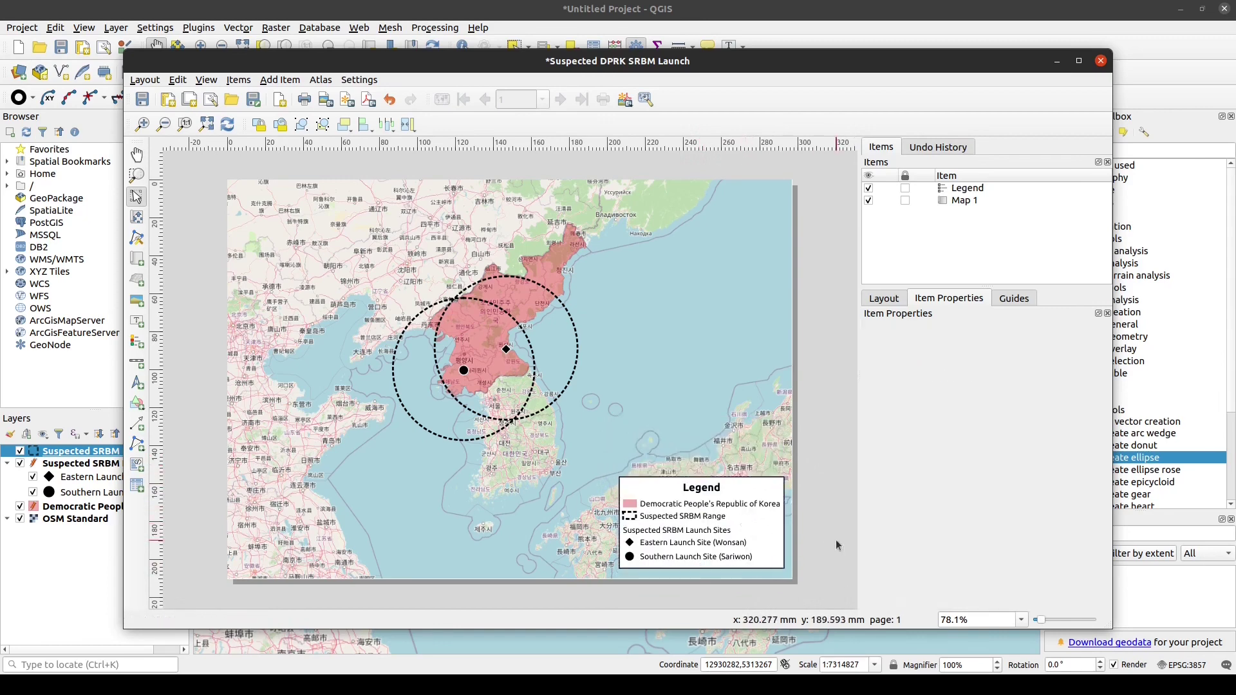
Step: Export the layout as Suspected DPRK SRBM Launch.png at 300 dpi and show its folder
{"action": "left_click", "coordinate": [142, 81]}
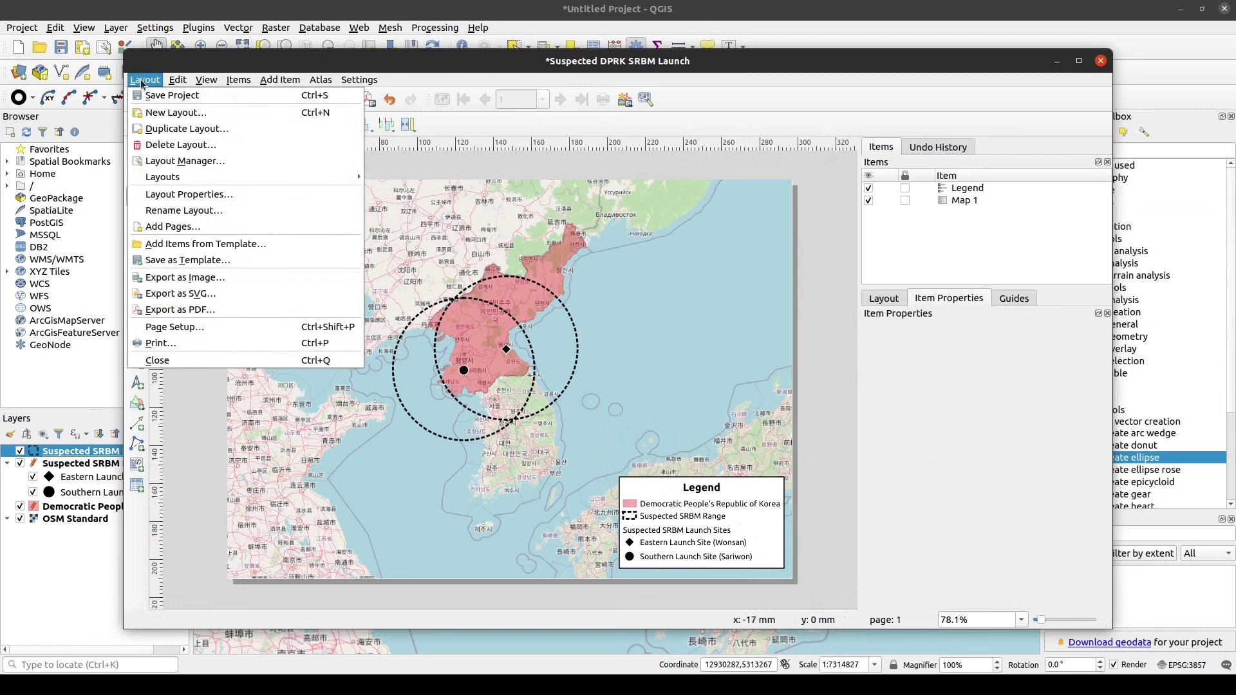
{"action": "left_click", "coordinate": [172, 279]}
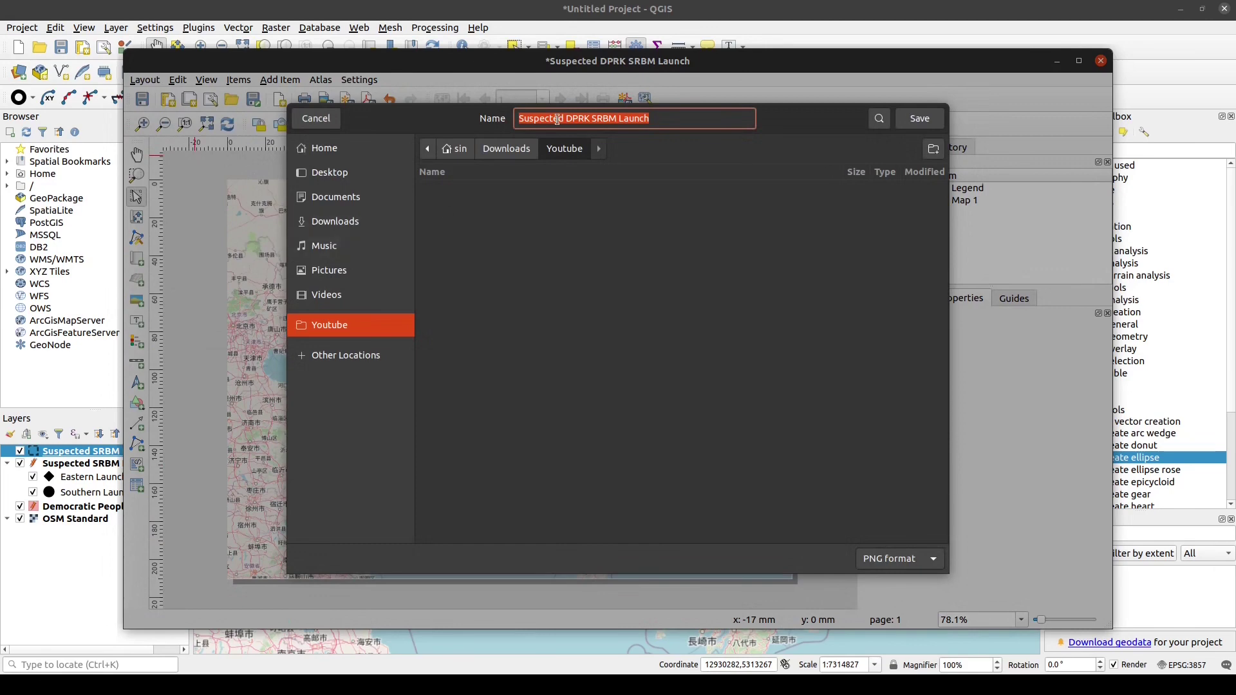
{"action": "left_click", "coordinate": [918, 118]}
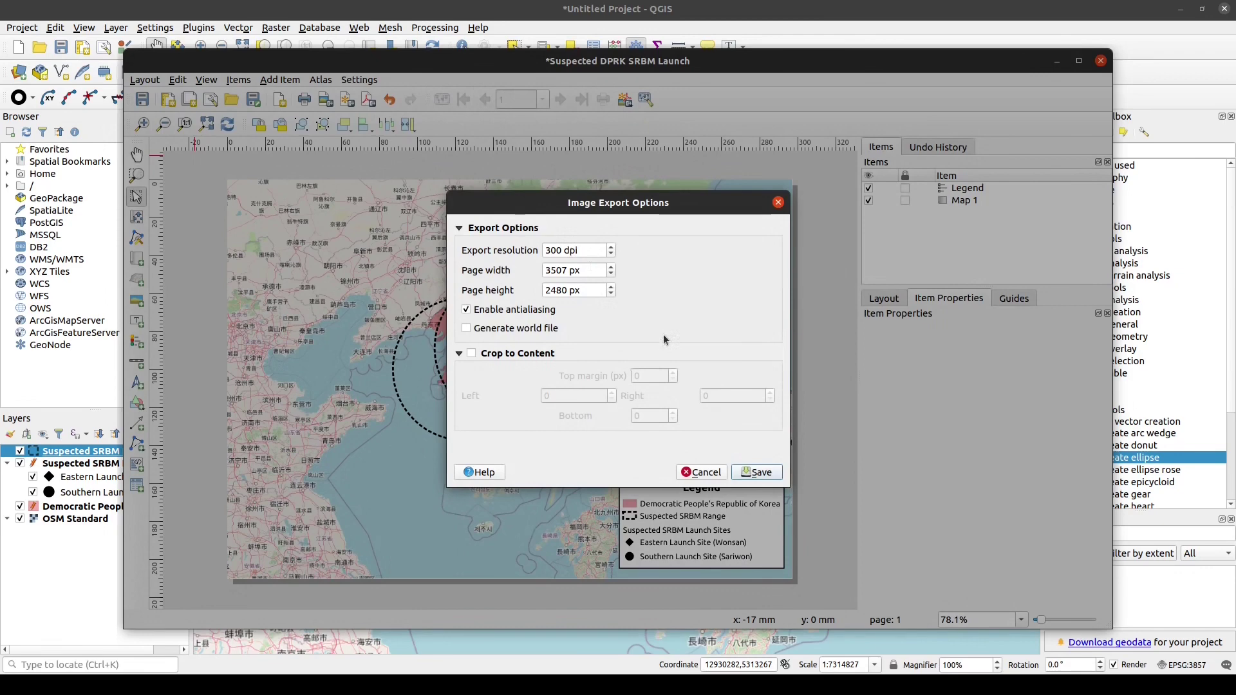
{"action": "left_click", "coordinate": [756, 473]}
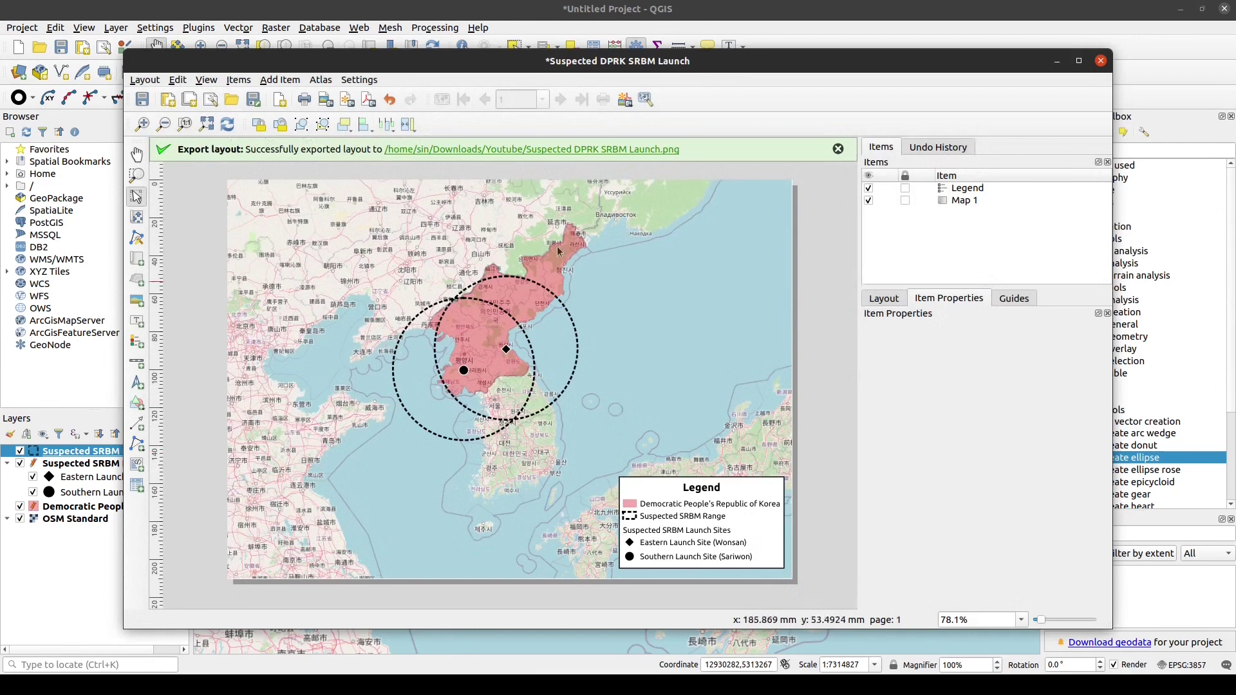
{"action": "left_click", "coordinate": [531, 148]}
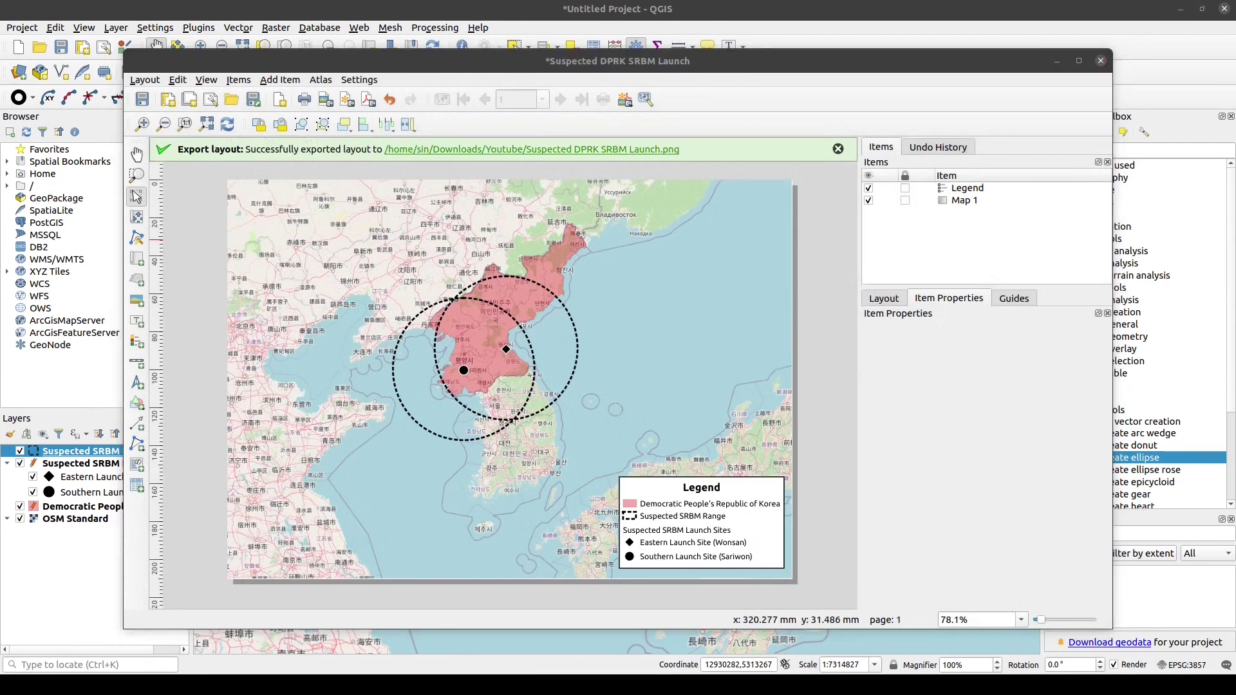
Step: View Suspected DPRK SRBM Launch.png from the Youtube folder in the image viewer
{"action": "double_click", "coordinate": [515, 219]}
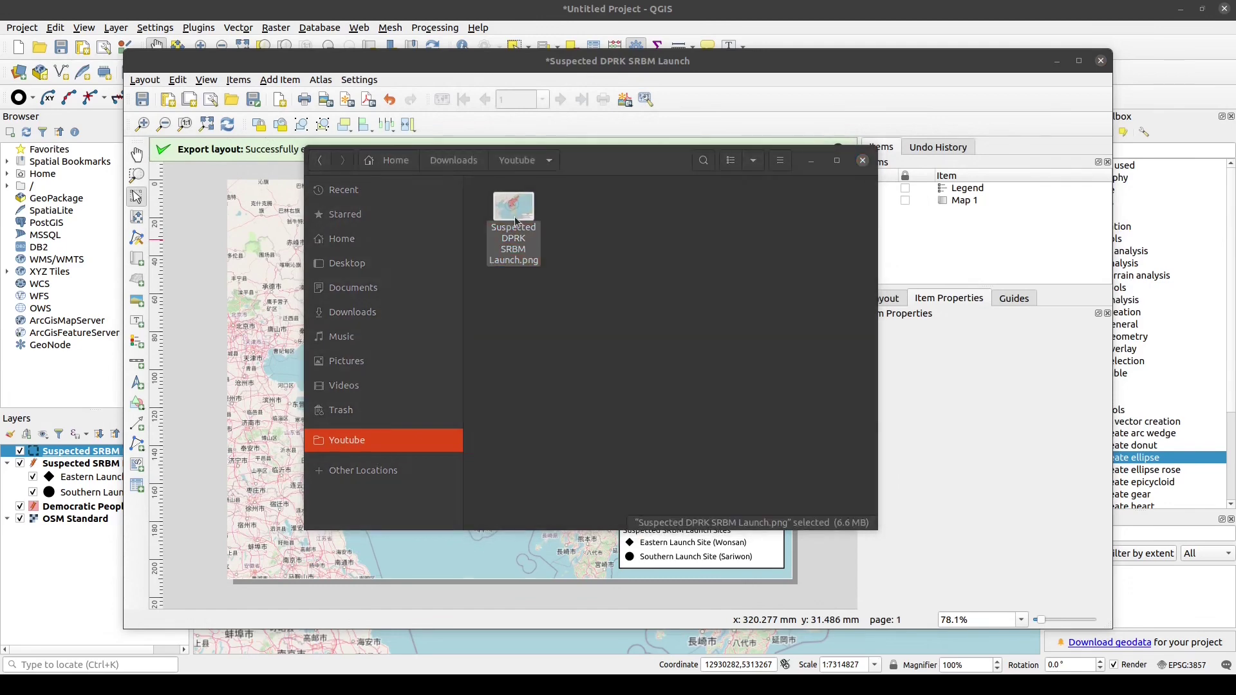